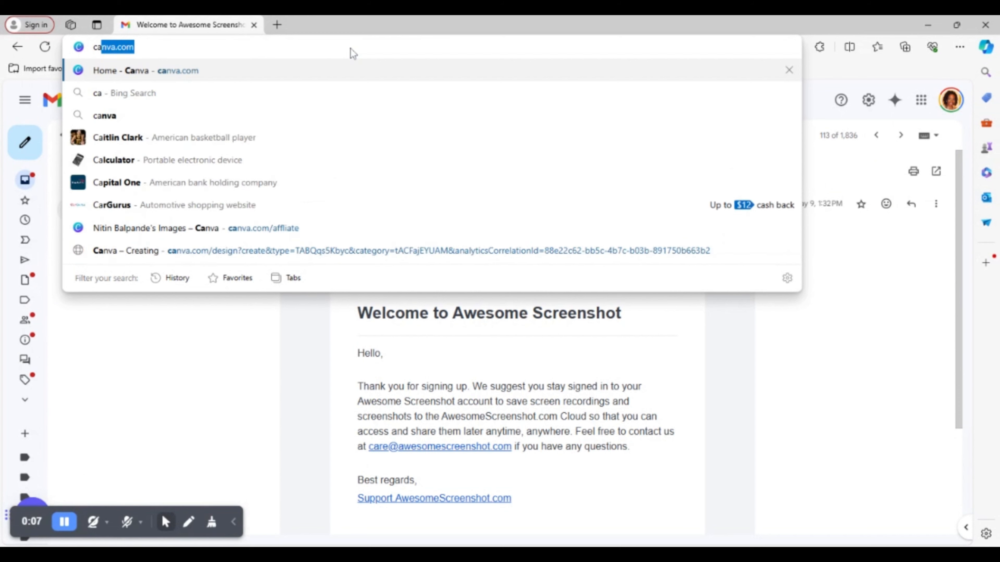
- Go to canva.com and search the templates for "ebook multiple pages"
{"action": "type", "text": "om"}
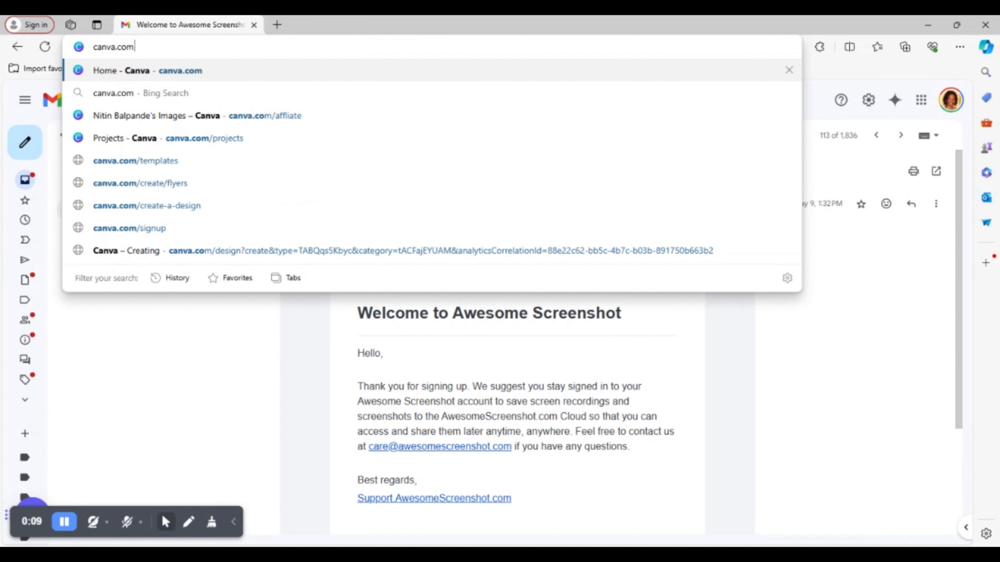
{"action": "key", "text": "Return"}
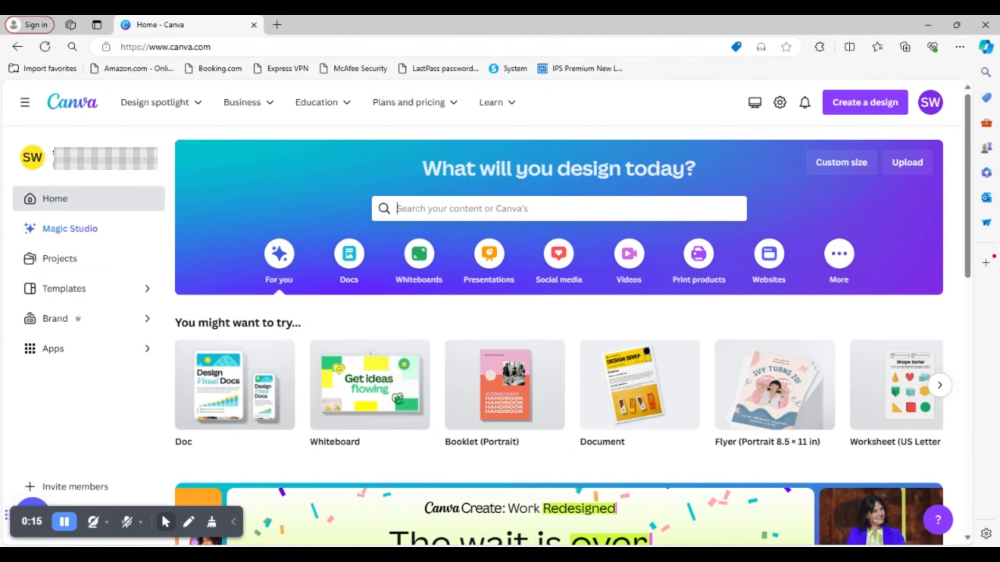
{"action": "left_click", "coordinate": [559, 209]}
{"action": "type", "text": "ebook"}
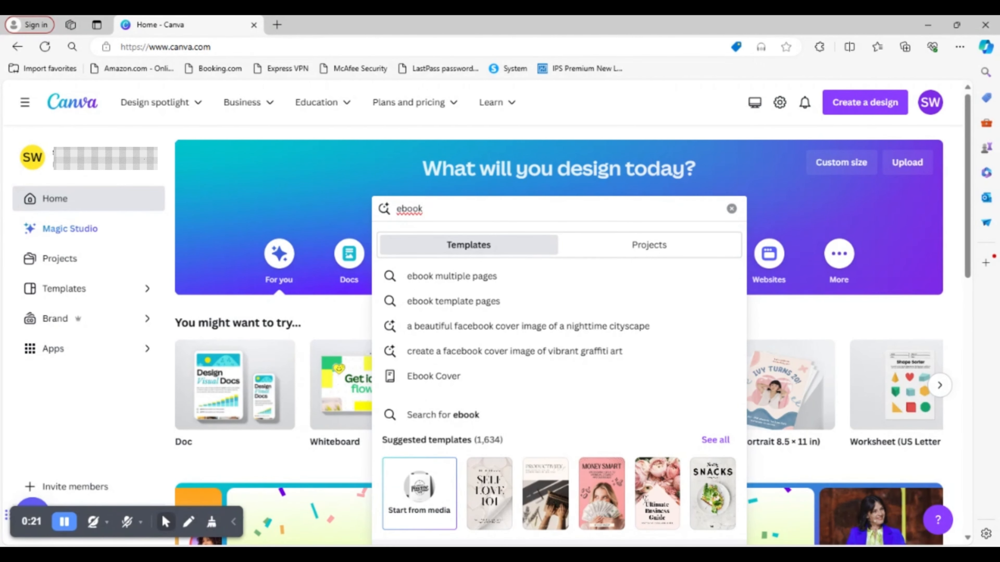
{"action": "left_click", "coordinate": [451, 276]}
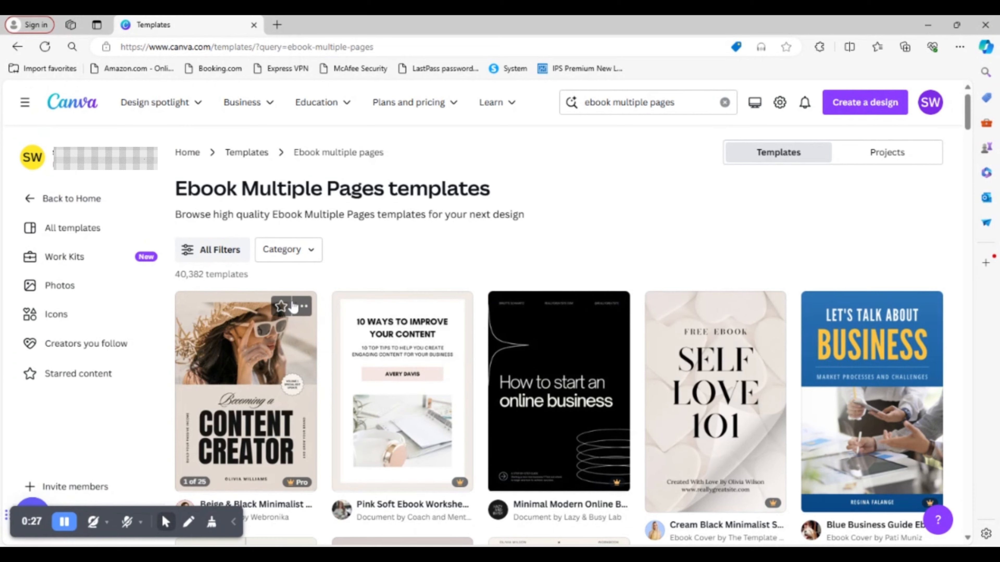
- Browse the ebook templates and open the Neutral Minimalist Aesthetic Finance Basics For Women Guide Ebook Cover for customizing
{"action": "scroll", "coordinate": [299, 315], "scroll_direction": "down", "scroll_amount": 3}
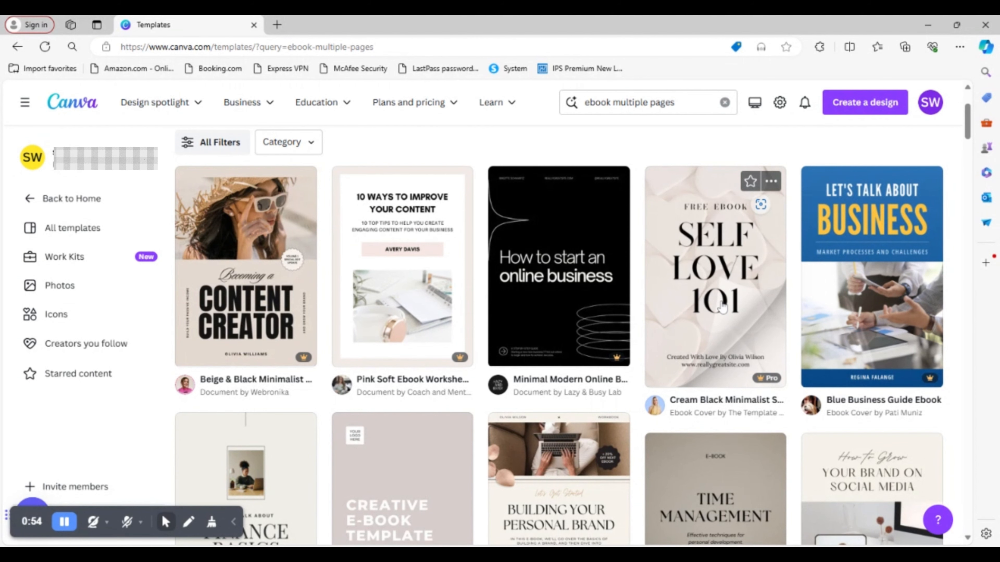
{"action": "scroll", "coordinate": [722, 307], "scroll_direction": "down", "scroll_amount": 3}
{"action": "scroll", "coordinate": [637, 374], "scroll_direction": "down", "scroll_amount": 3}
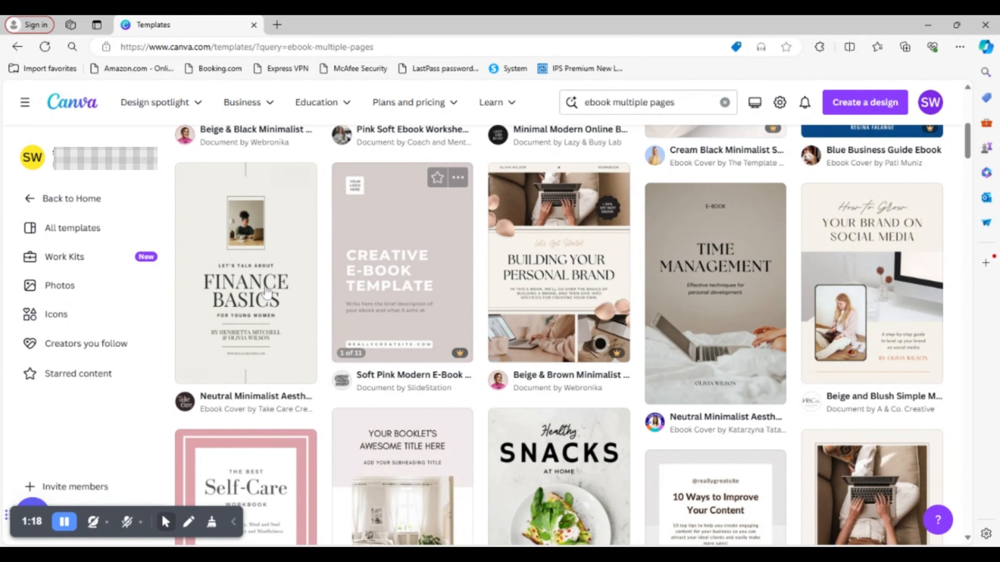
{"action": "mouse_move", "coordinate": [394, 273]}
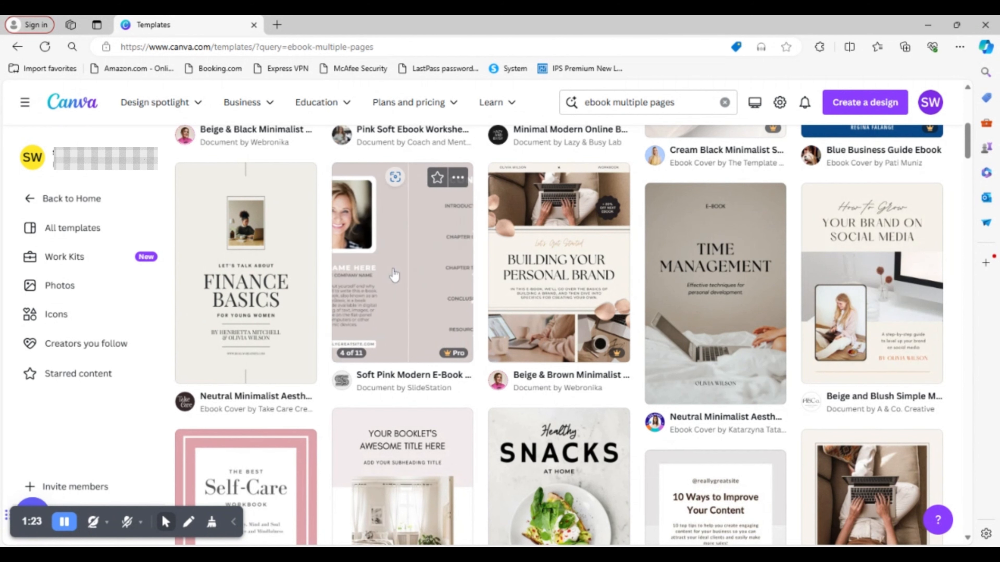
{"action": "mouse_move", "coordinate": [240, 303]}
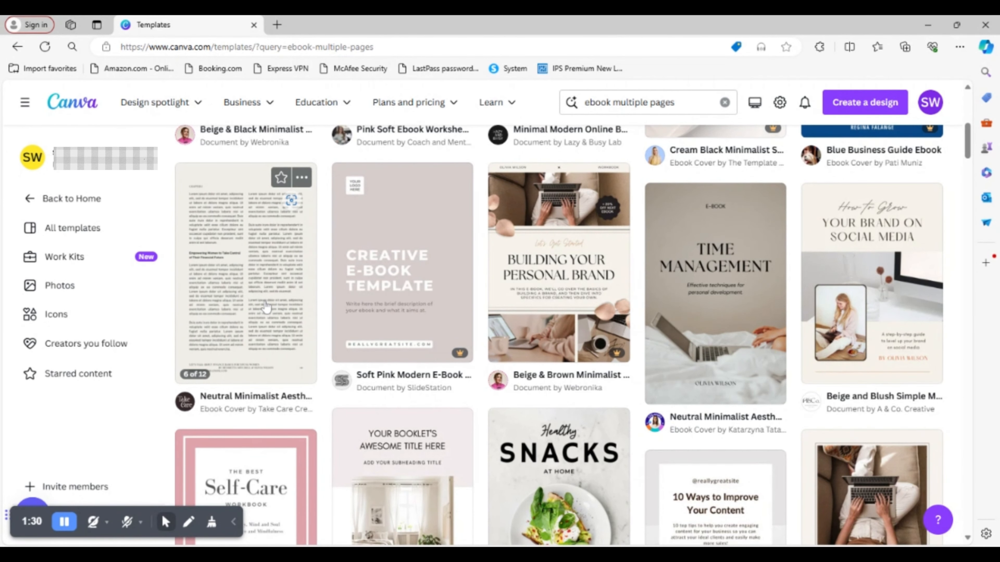
{"action": "left_click", "coordinate": [264, 289]}
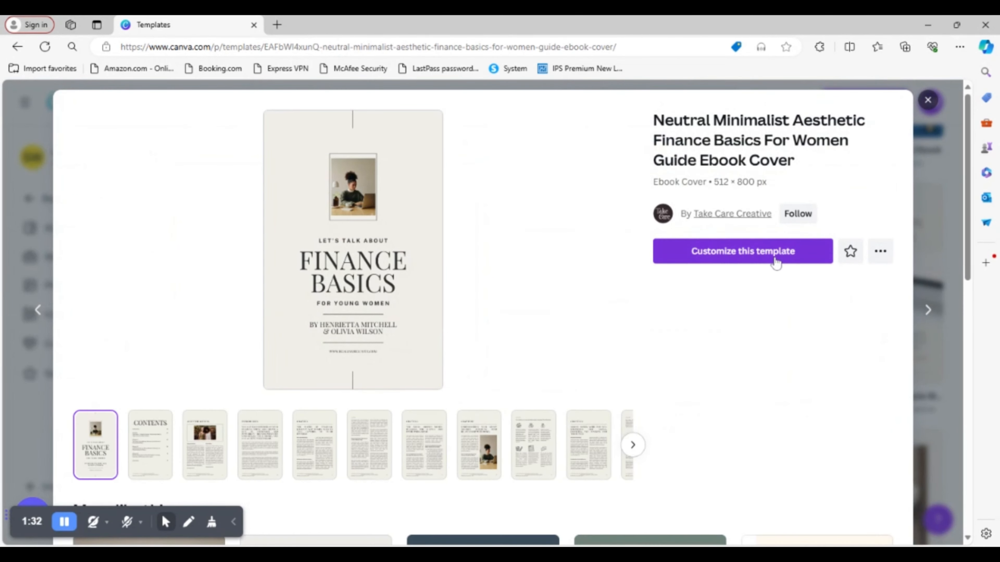
{"action": "left_click", "coordinate": [737, 260]}
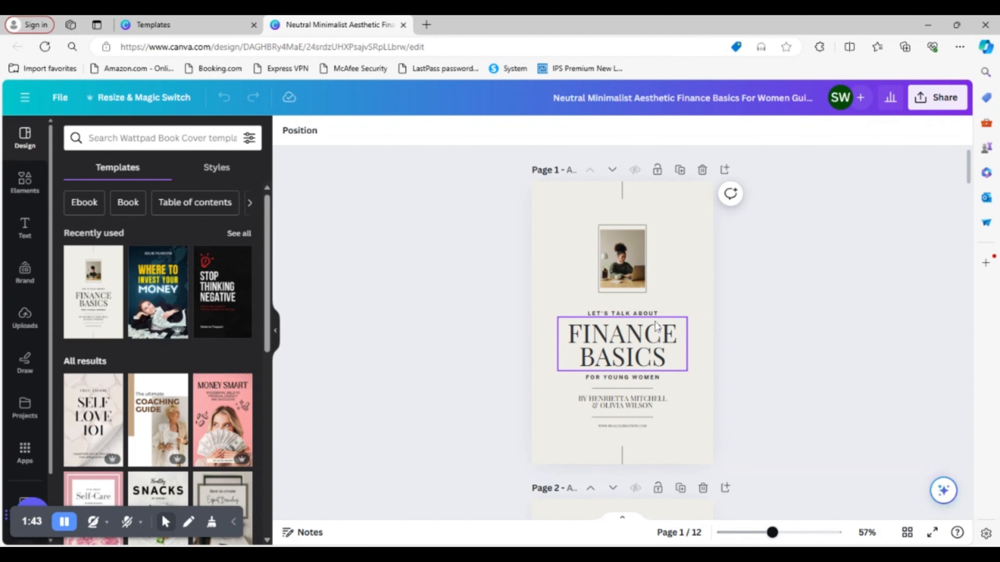
- Apply the recently used "Where to invest your money" cover template to page 1
{"action": "scroll", "coordinate": [671, 340], "scroll_direction": "down", "scroll_amount": 3}
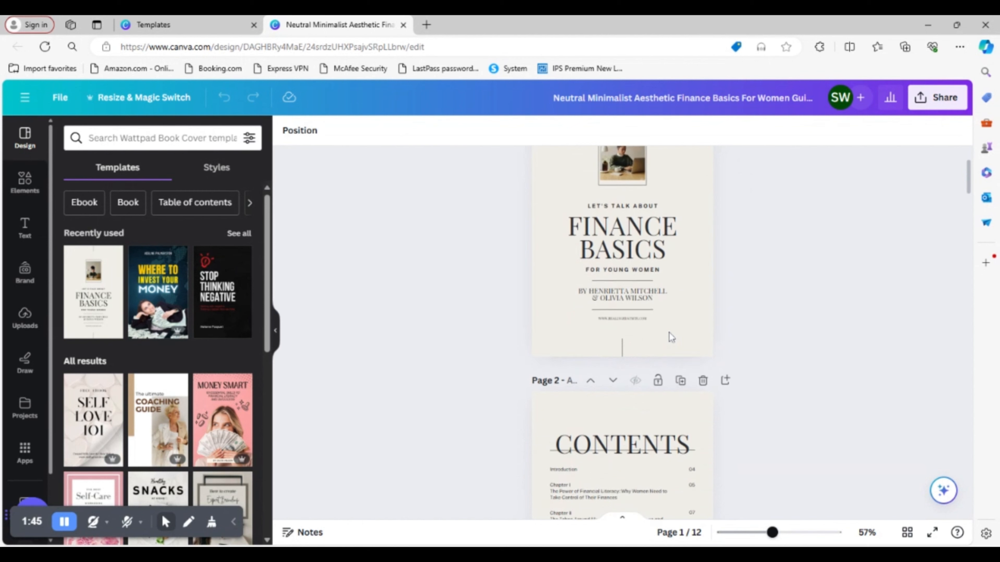
{"action": "scroll", "coordinate": [669, 337], "scroll_direction": "up", "scroll_amount": 3}
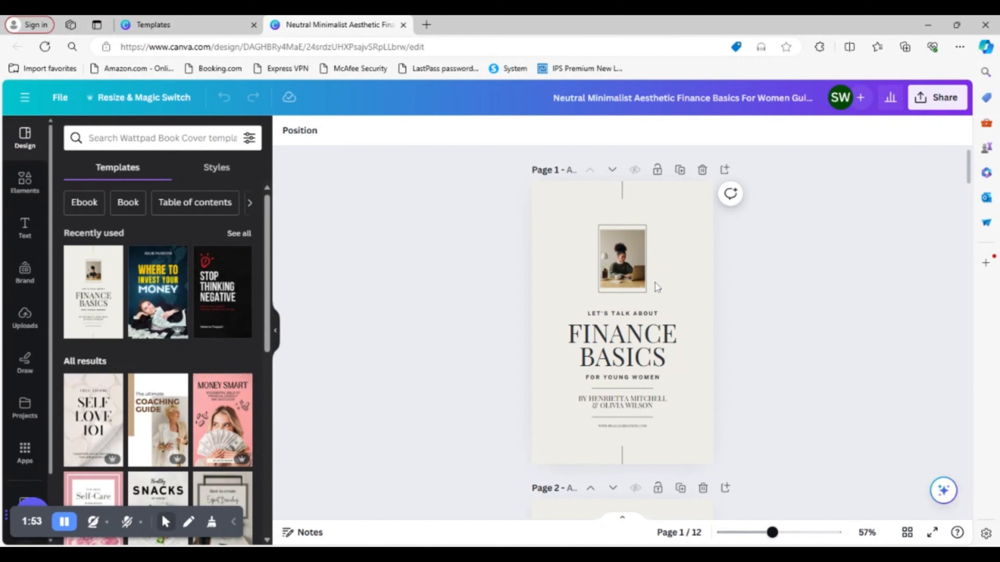
{"action": "left_click", "coordinate": [688, 258]}
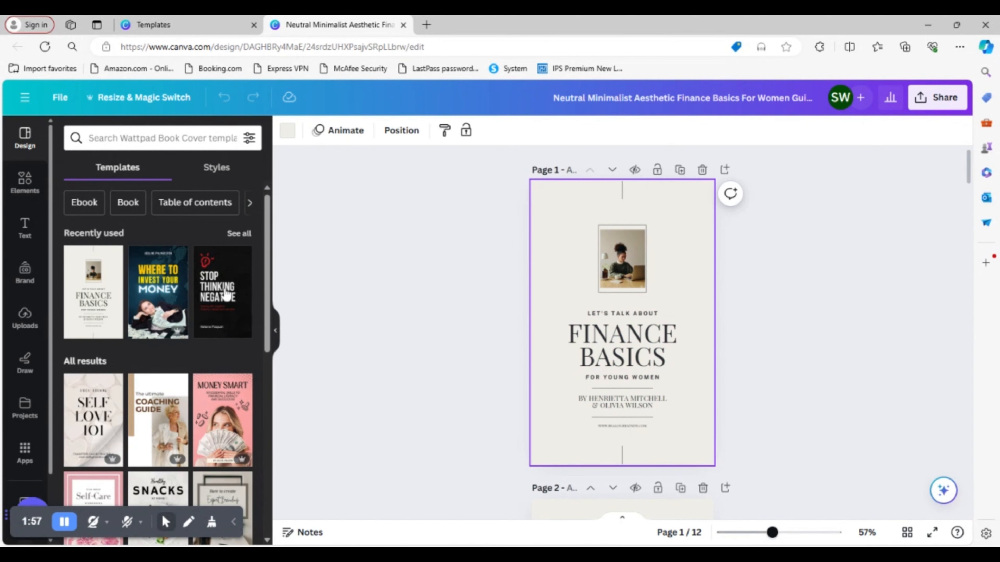
{"action": "left_click", "coordinate": [158, 291]}
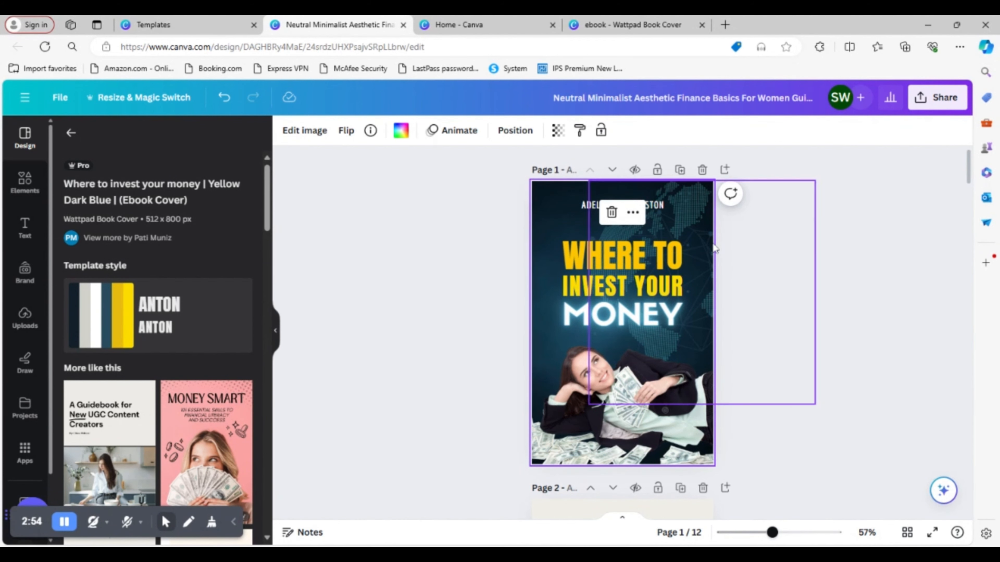
{"action": "left_click", "coordinate": [830, 351]}
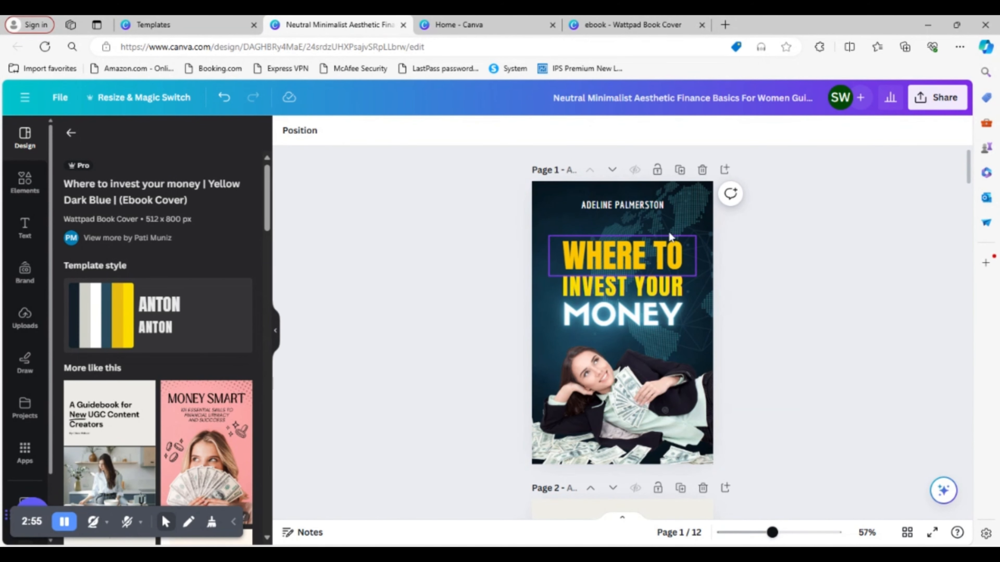
- Replace the placeholder author line above the cover title with the author's own first name and last initial
{"action": "left_click", "coordinate": [633, 211]}
{"action": "left_click", "coordinate": [634, 211]}
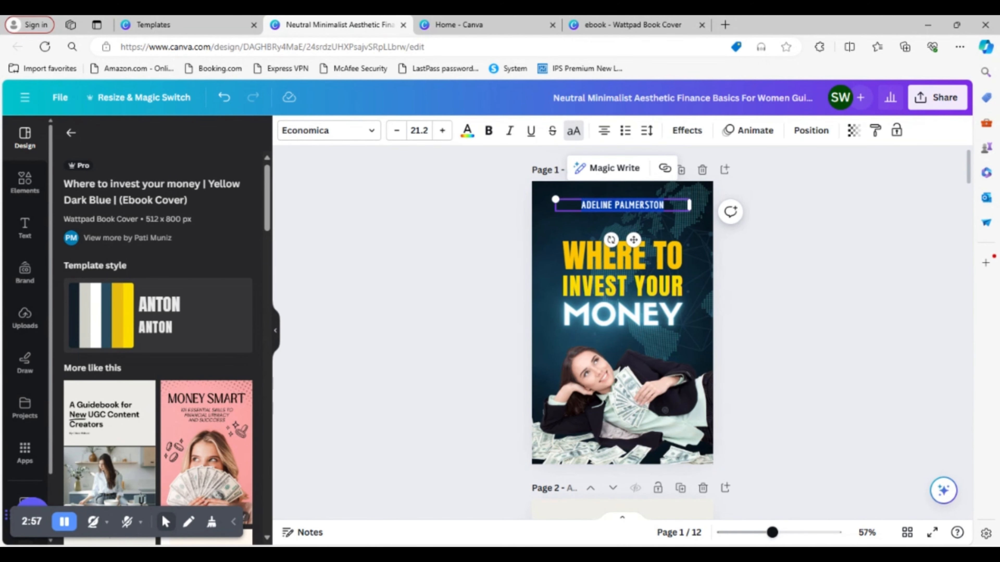
{"action": "type", "text": "SOBRINA"}
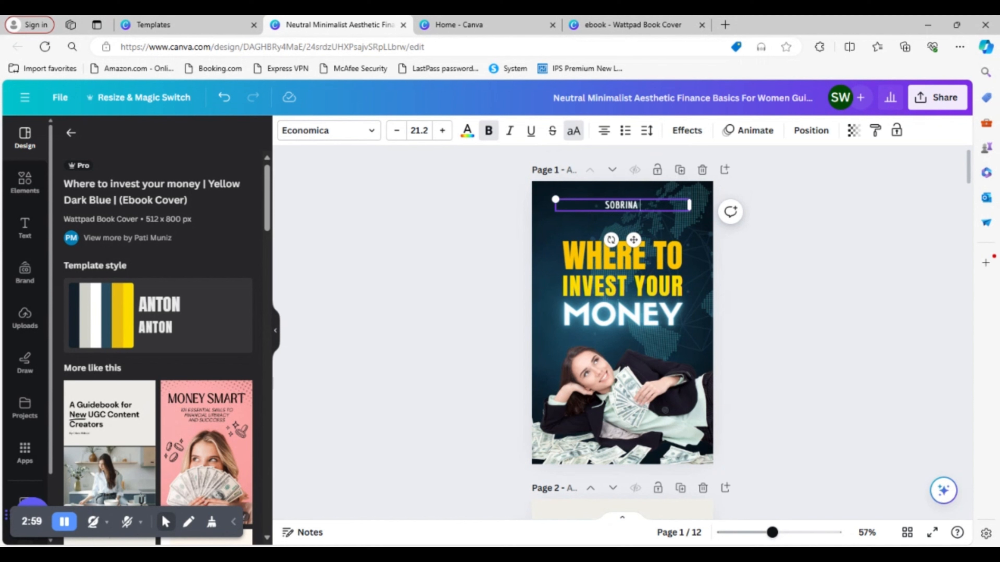
{"action": "type", "text": " W"}
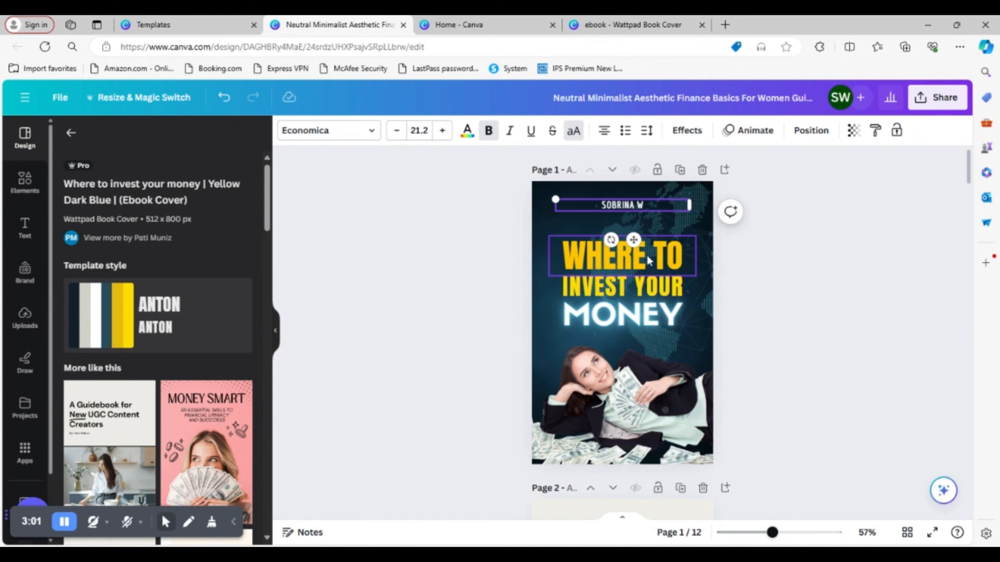
- Replace the cover title lines "WHERE TO" and "INVEST YOUR" with "AFFILATE" and "MARKETING"
{"action": "double_click", "coordinate": [649, 260]}
{"action": "type", "text": "AF"}
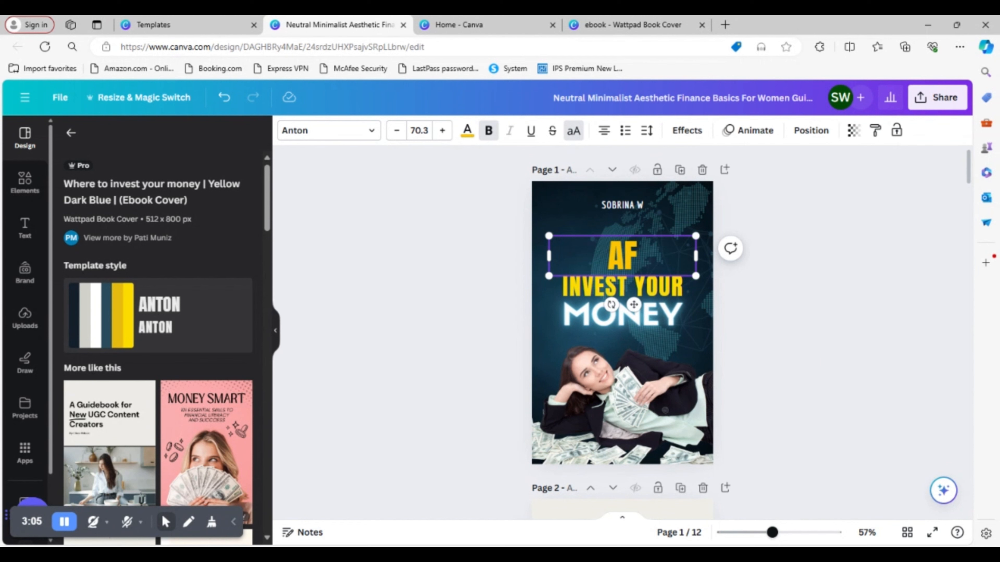
{"action": "type", "text": "FILA"}
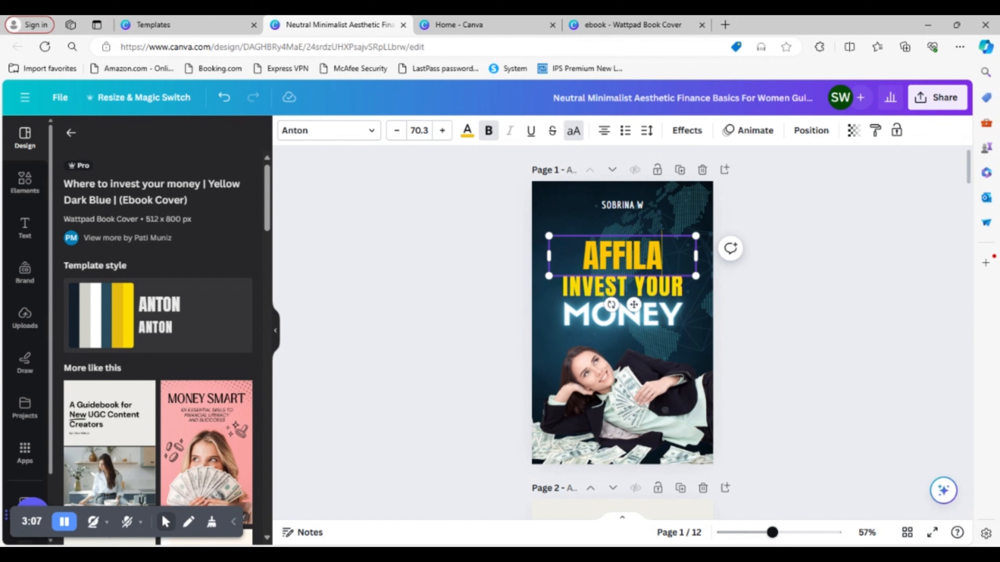
{"action": "type", "text": "TE"}
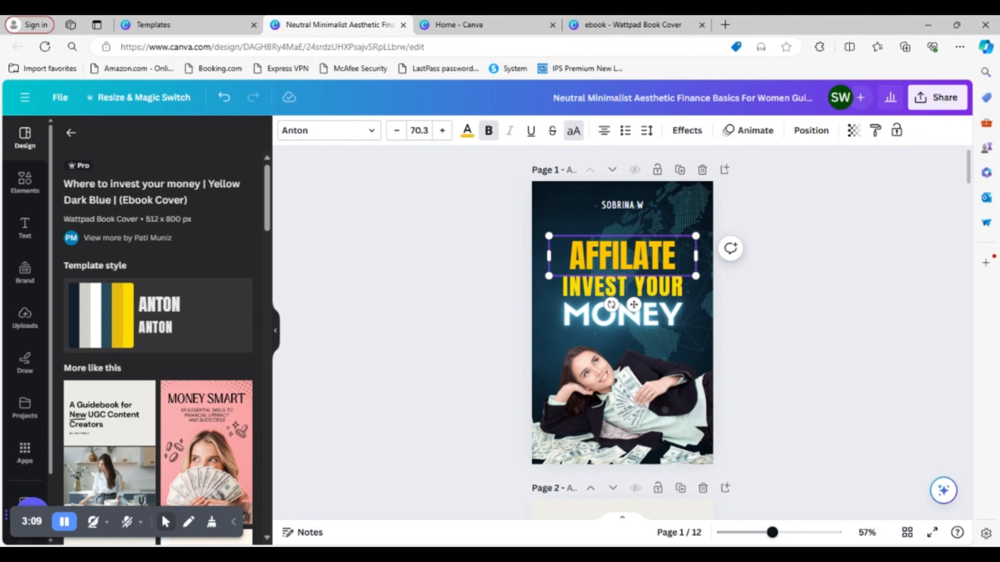
{"action": "double_click", "coordinate": [622, 286]}
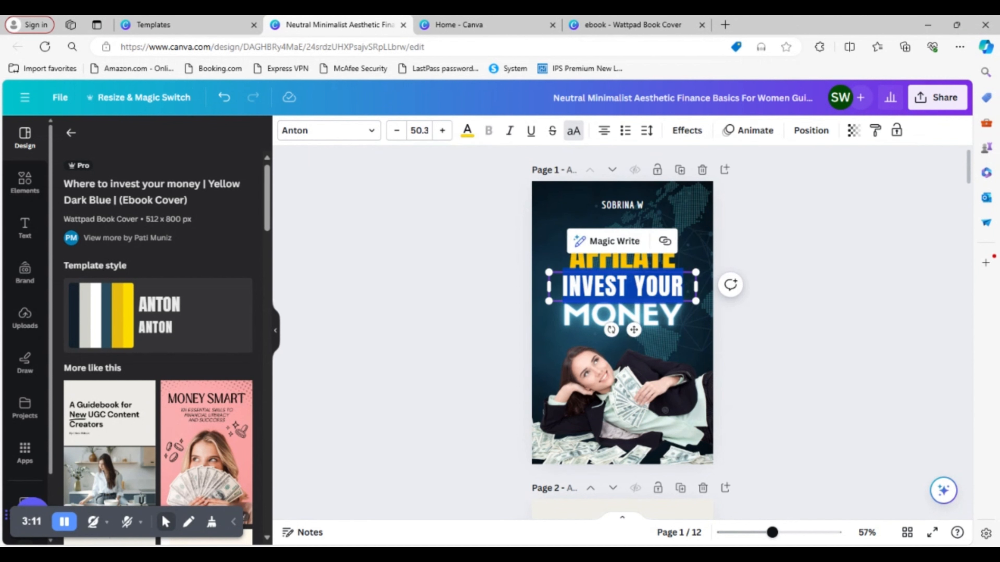
{"action": "type", "text": "MA"}
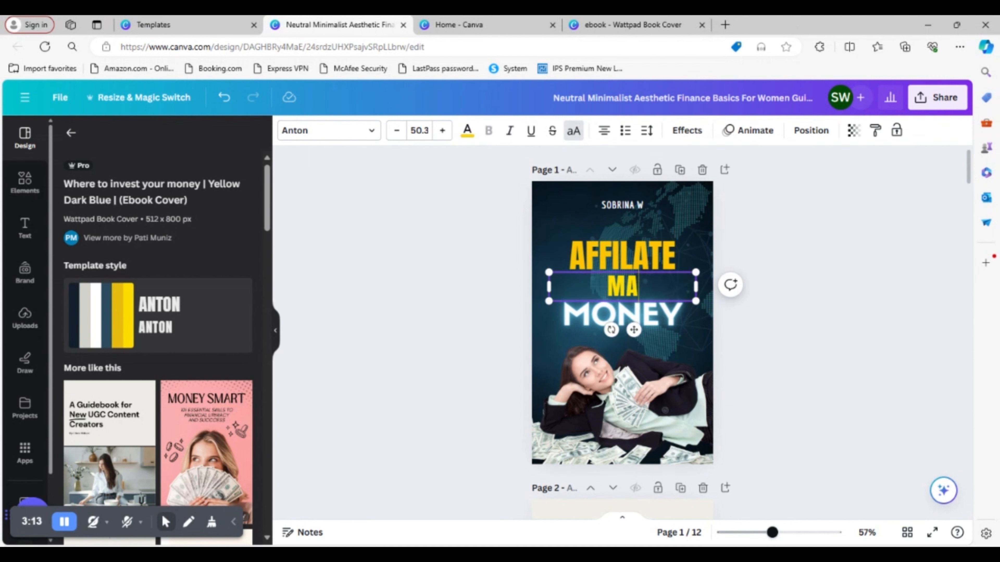
{"action": "type", "text": "RKETING"}
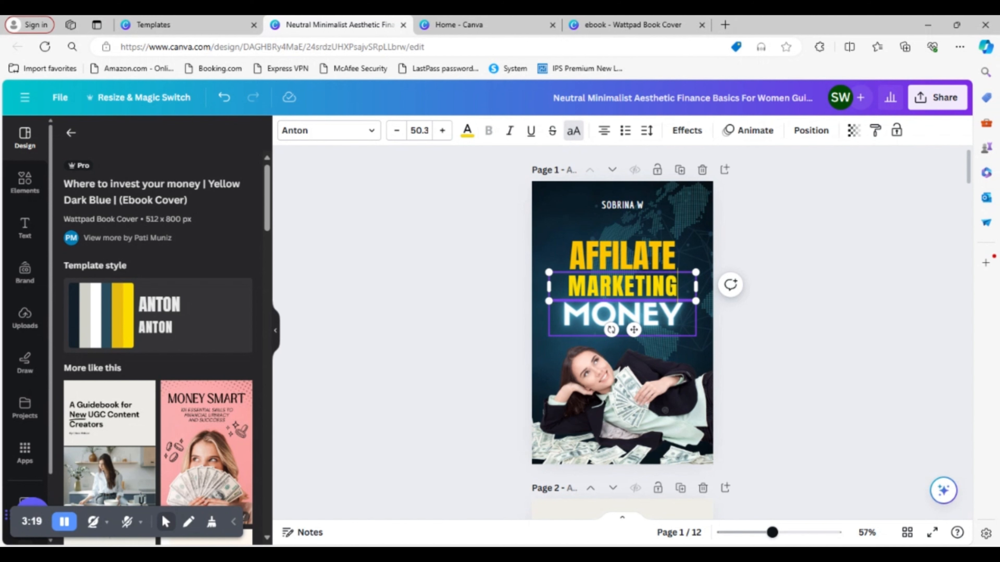
- Replace "MONEY" on the cover with "BEGINNERS" and widen its text box to fit the word on one line
{"action": "double_click", "coordinate": [664, 322]}
{"action": "type", "text": "B"}
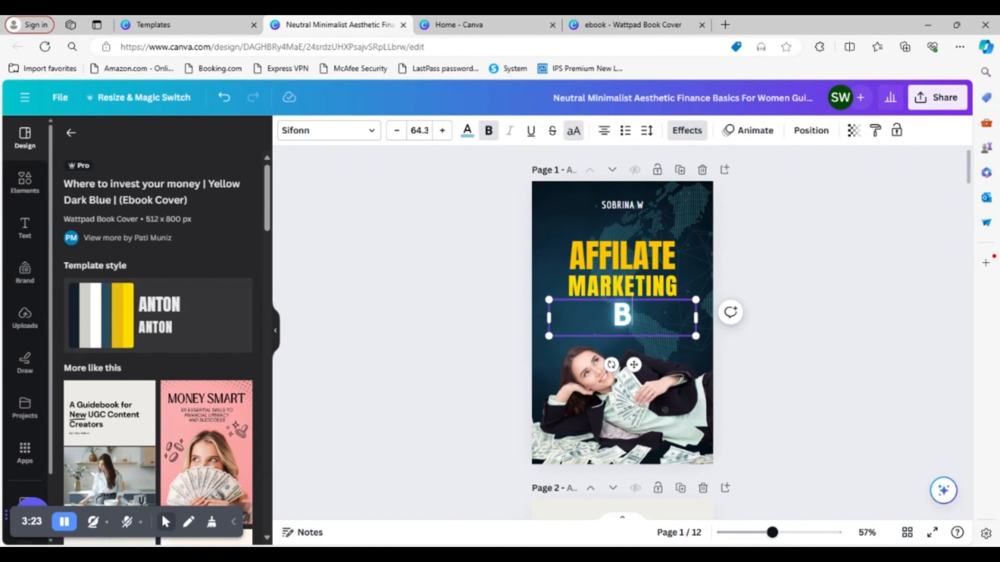
{"action": "type", "text": "EGINNERS"}
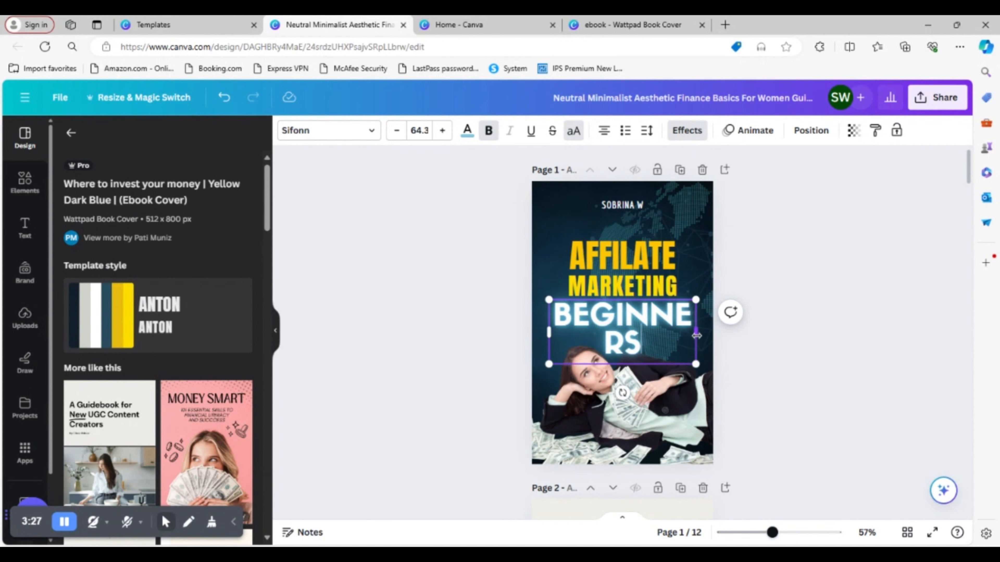
{"action": "left_click_drag", "start_coordinate": [697, 336], "coordinate": [728, 326]}
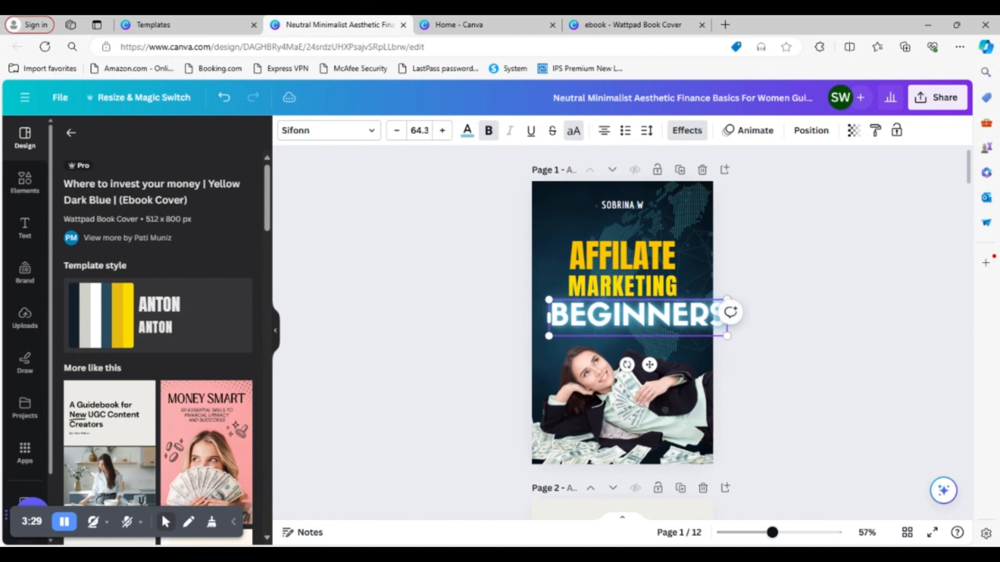
- Move the "BEGINNERS" text slightly down and left so it spans the cover width below "MARKETING"
{"action": "mouse_move", "coordinate": [671, 311]}
{"action": "left_mouse_down"}
{"action": "mouse_move", "coordinate": [646, 311]}
{"action": "mouse_move", "coordinate": [657, 324]}
{"action": "left_mouse_up"}
{"action": "left_click", "coordinate": [663, 324]}
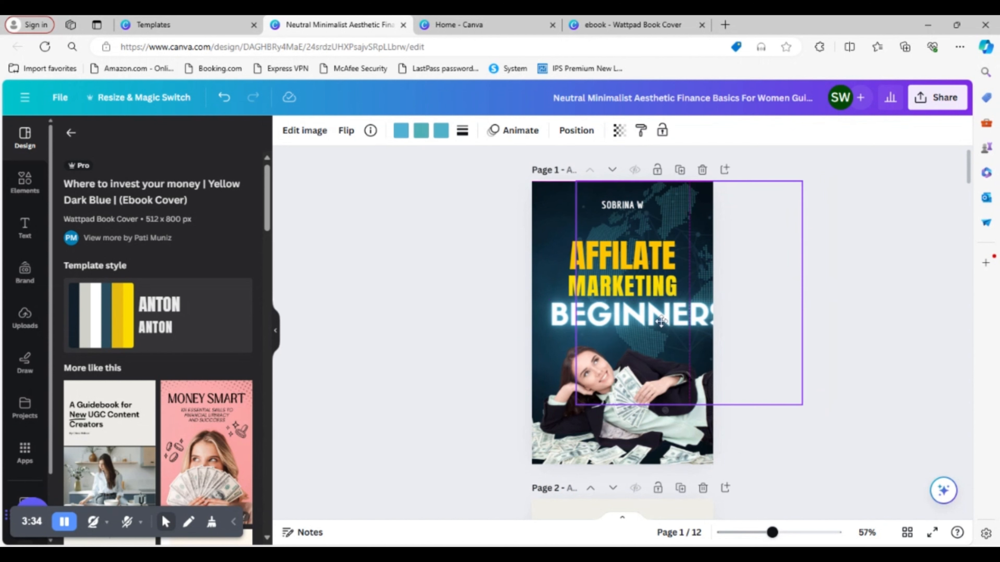
{"action": "left_click", "coordinate": [565, 339]}
{"action": "left_click_drag", "start_coordinate": [557, 314], "coordinate": [544, 323]}
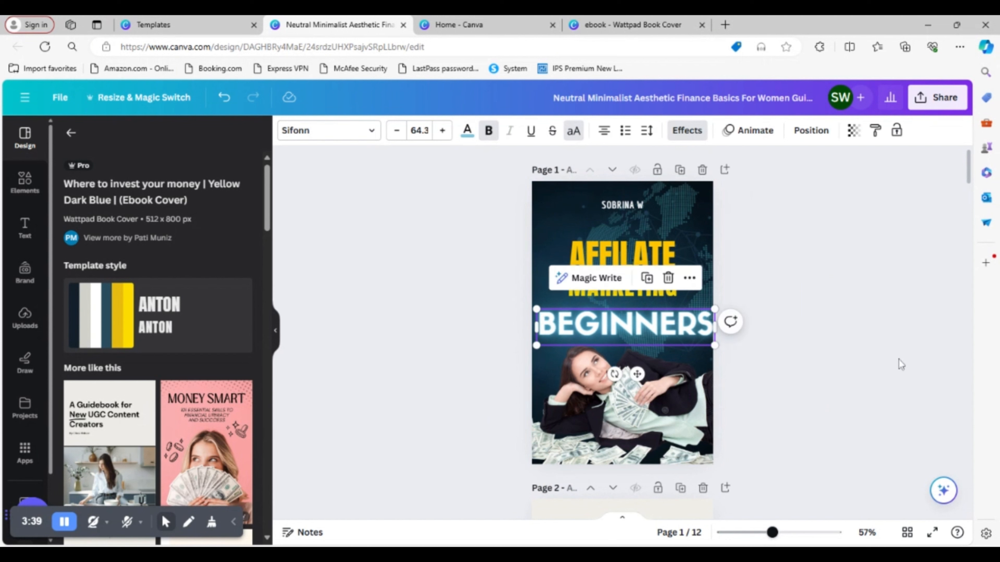
{"action": "left_click", "coordinate": [825, 341]}
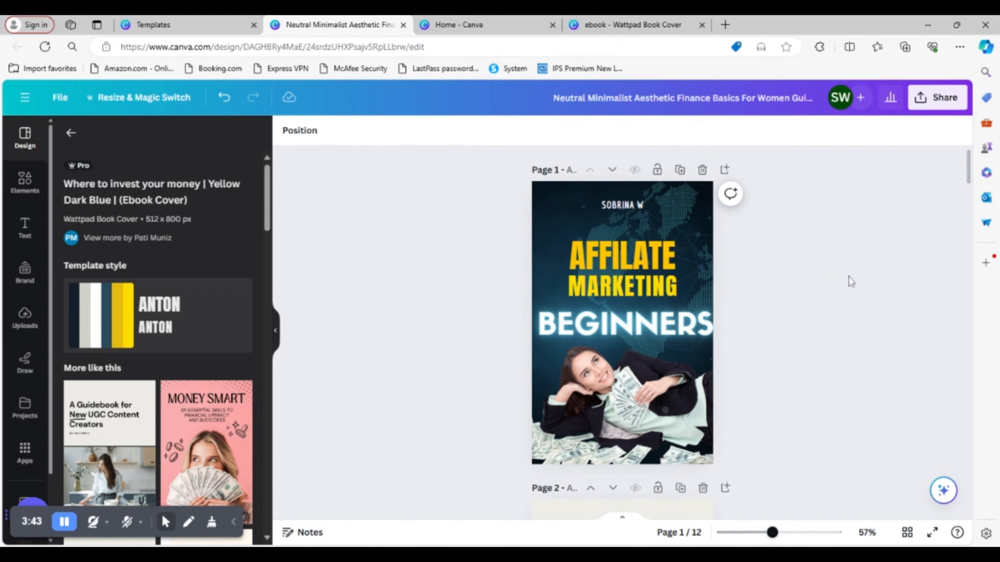
- Check the existing ebook design for reference, and delete the photo of the woman holding money from the page 1 cover
{"action": "left_click", "coordinate": [616, 25]}
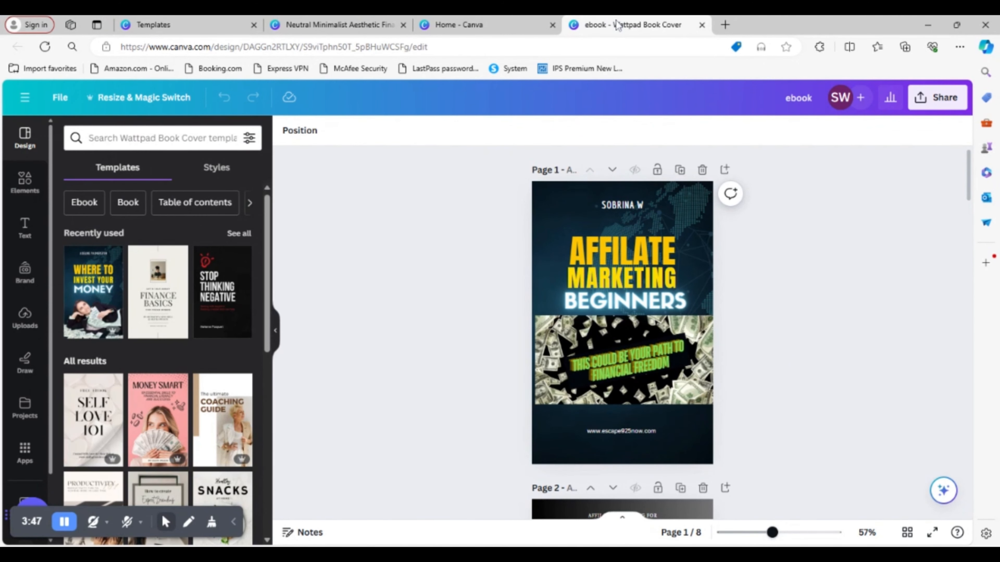
{"action": "left_click", "coordinate": [485, 30]}
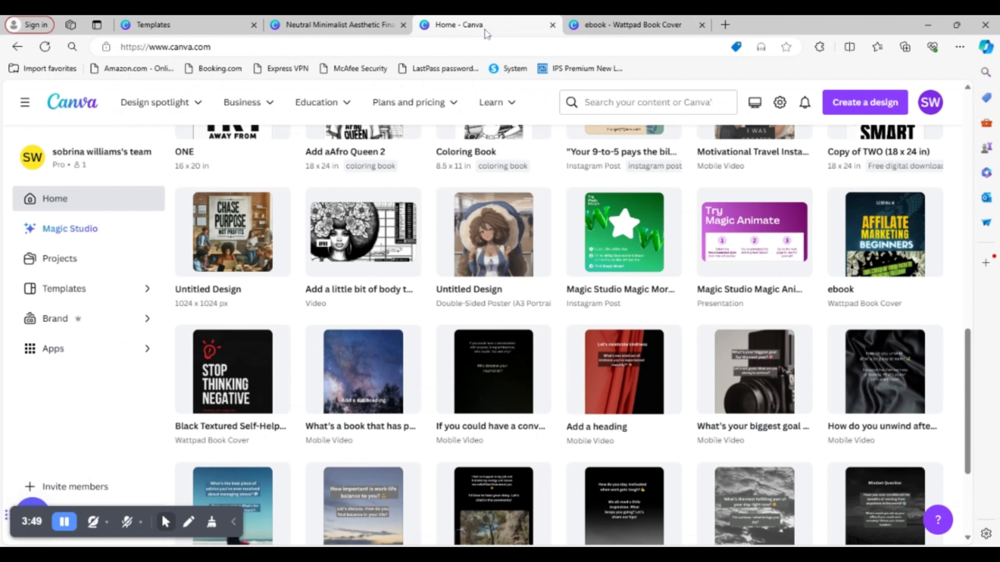
{"action": "left_click", "coordinate": [377, 26]}
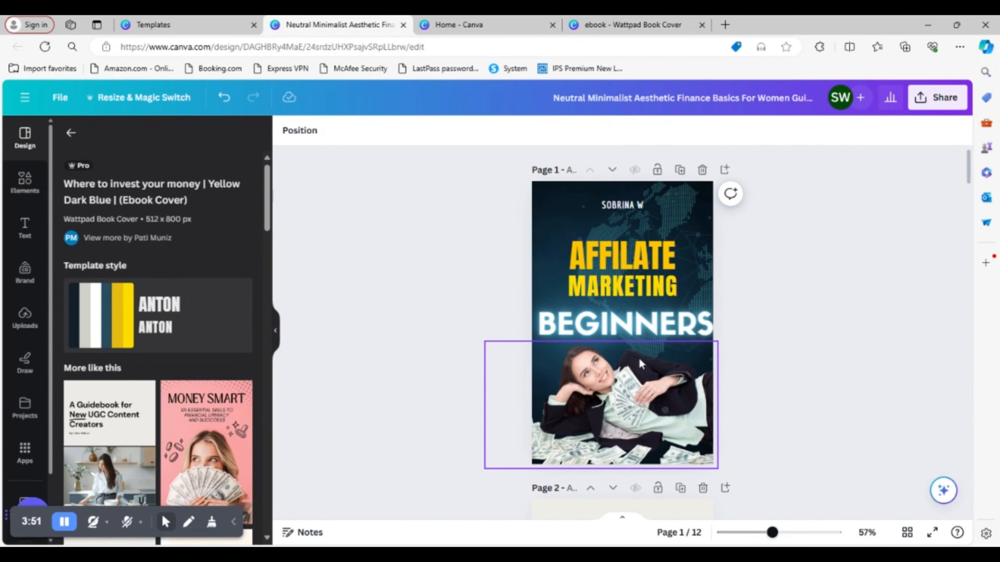
{"action": "left_click", "coordinate": [645, 375]}
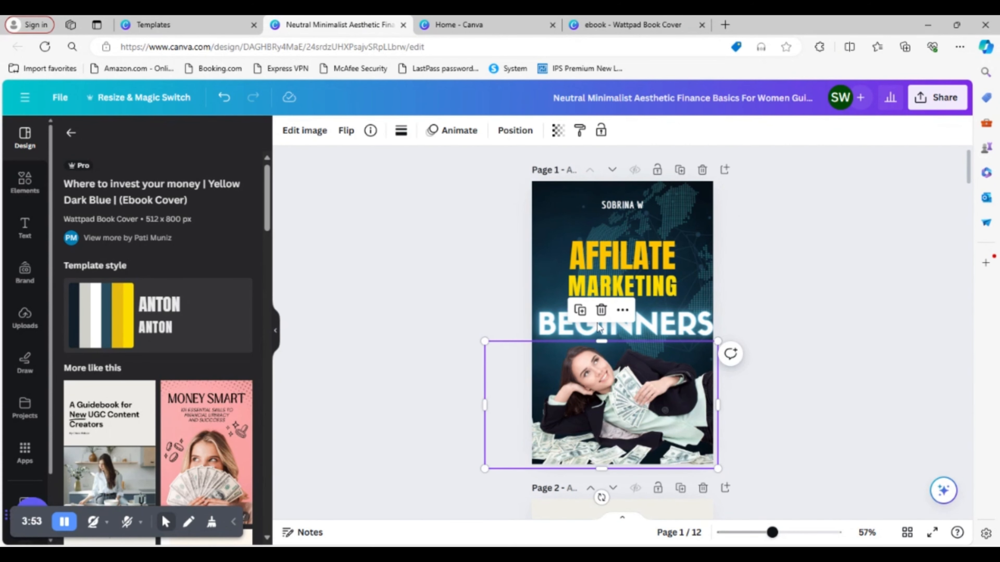
{"action": "left_click", "coordinate": [601, 311]}
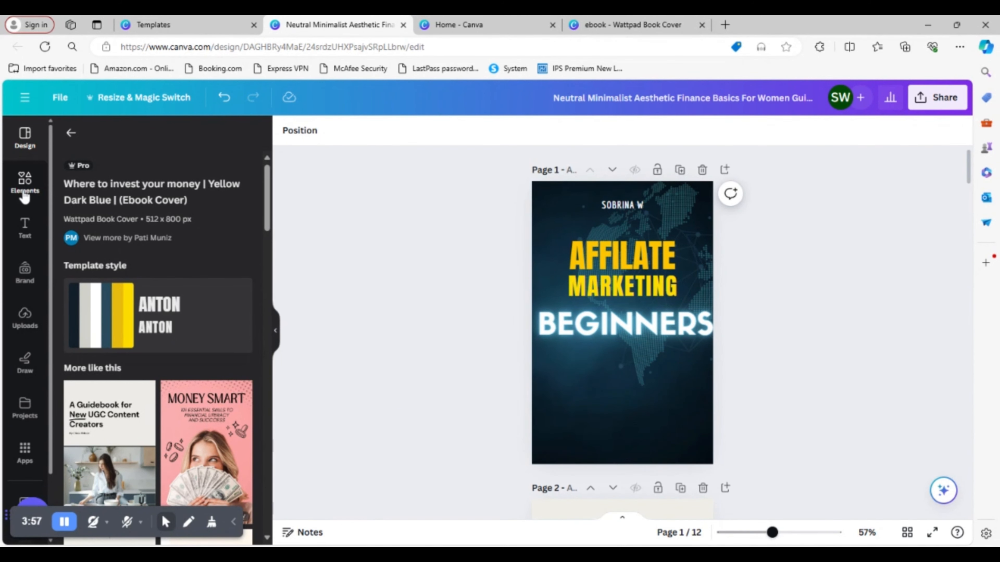
- Search the elements for "money" and place the photo of banknotes surrounding a black centre on the cover below "BEGINNERS"
{"action": "left_click", "coordinate": [25, 182]}
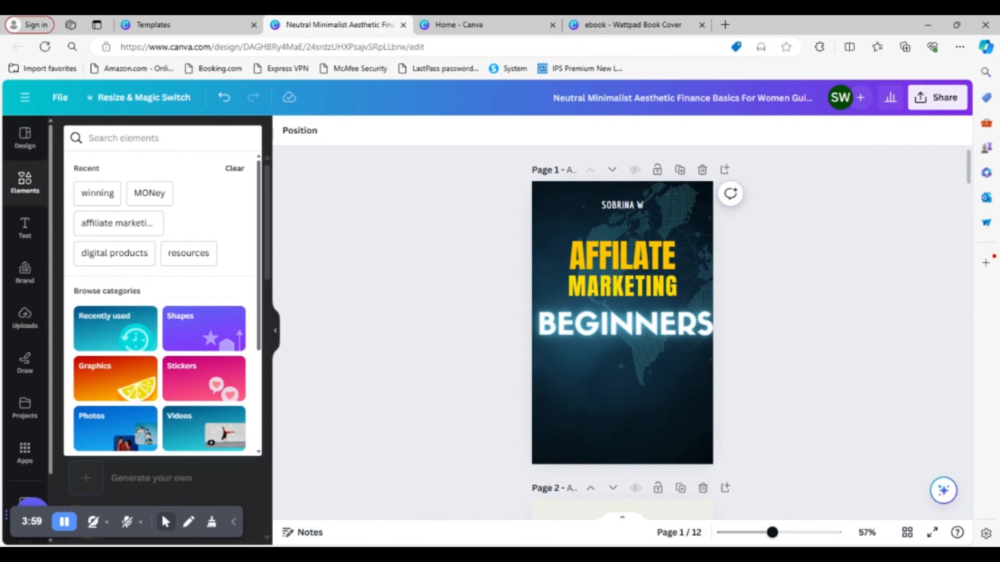
{"action": "type", "text": "money"}
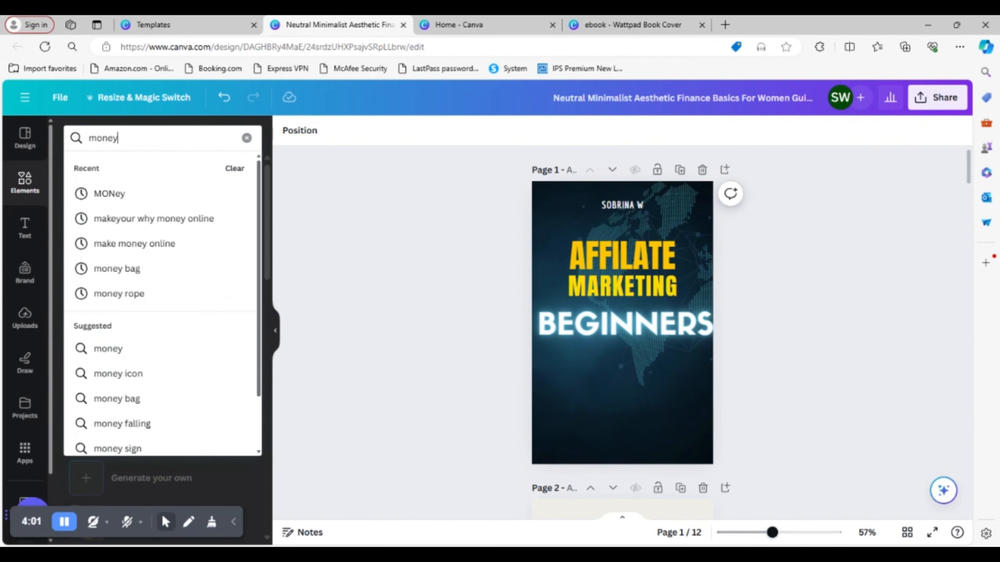
{"action": "key", "text": "Return"}
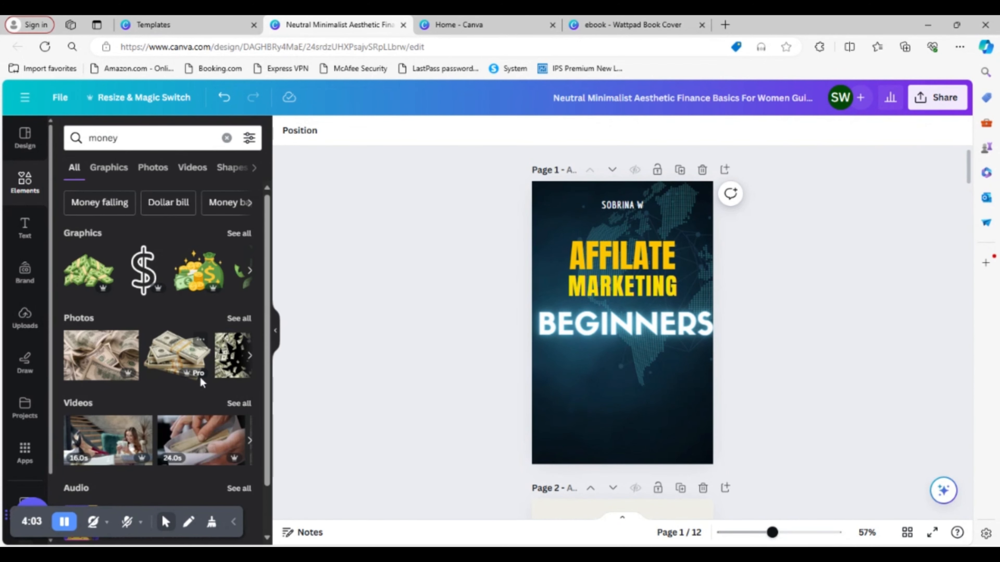
{"action": "left_click", "coordinate": [251, 362]}
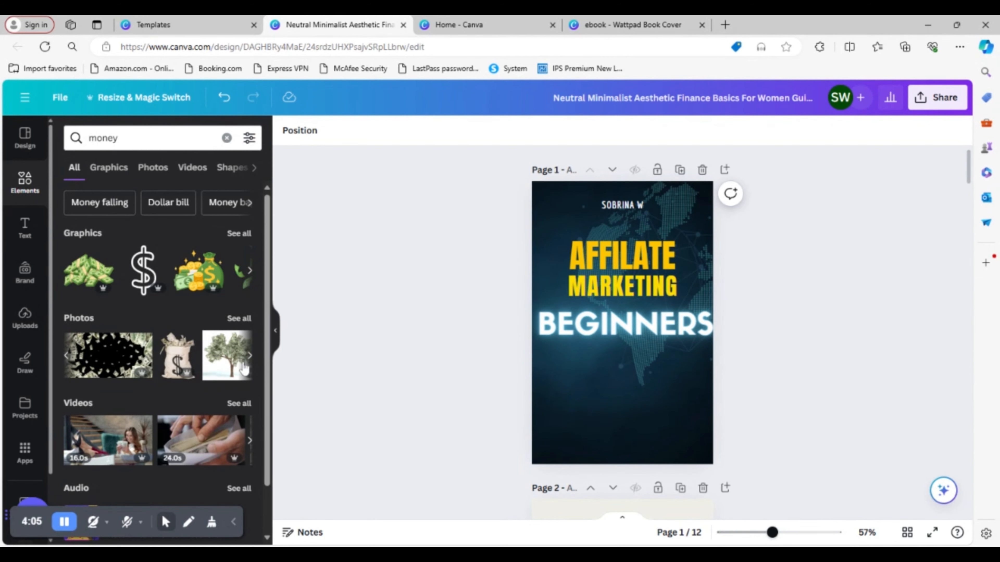
{"action": "left_click", "coordinate": [108, 356]}
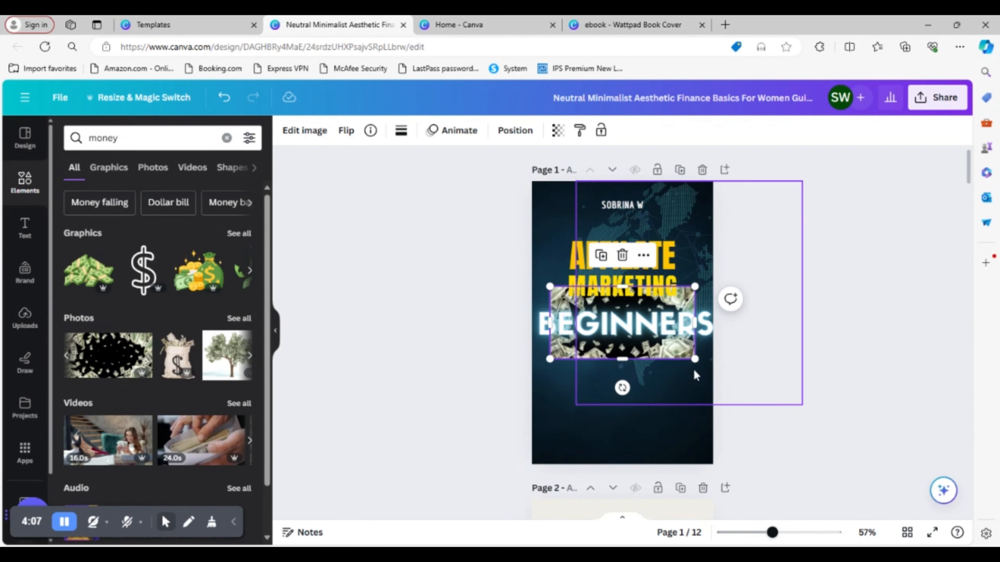
{"action": "left_click_drag", "start_coordinate": [671, 353], "coordinate": [666, 416]}
- Check the existing ebook cover for reference, and enlarge the money photo to fill the cover's width from below "BEGINNERS" to the page's lower edge
{"action": "left_click", "coordinate": [633, 25]}
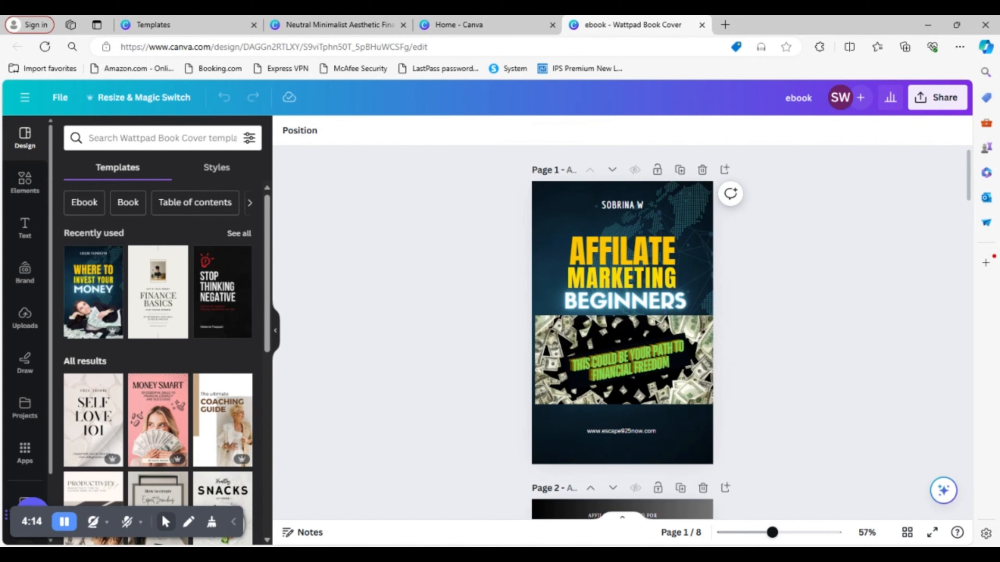
{"action": "left_click", "coordinate": [469, 25]}
{"action": "left_click", "coordinate": [334, 25]}
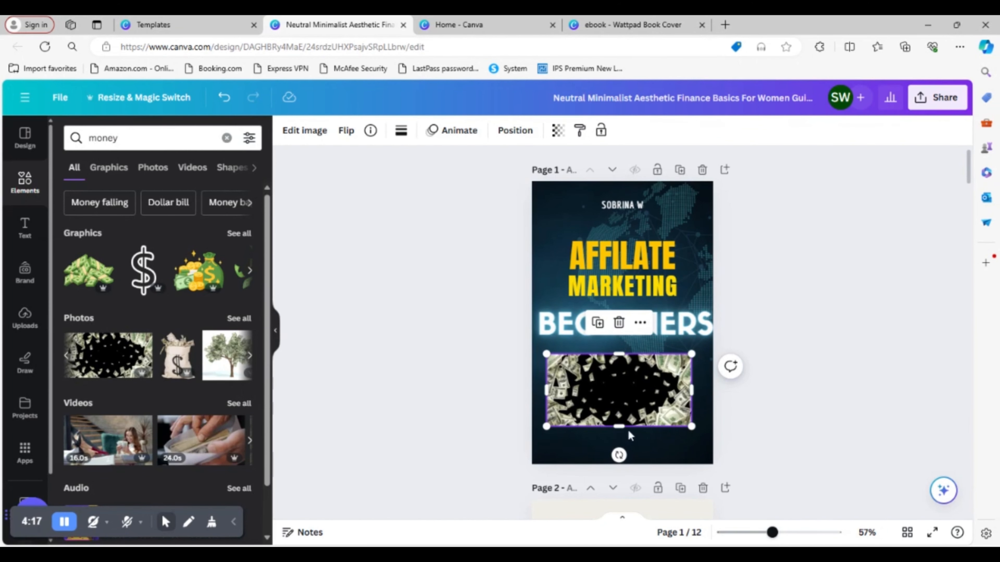
{"action": "left_click_drag", "start_coordinate": [545, 428], "coordinate": [531, 434]}
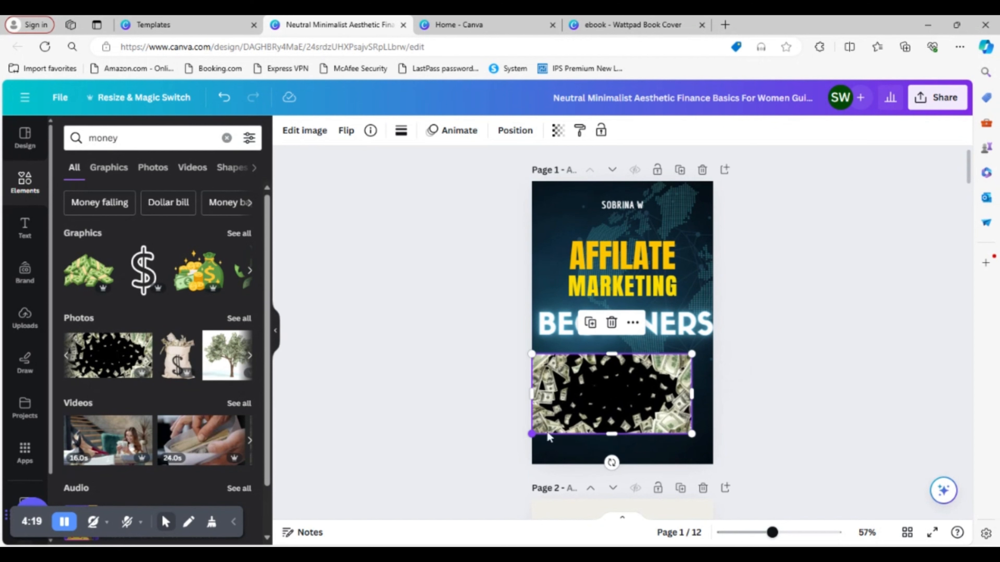
{"action": "left_click_drag", "start_coordinate": [691, 354], "coordinate": [714, 347]}
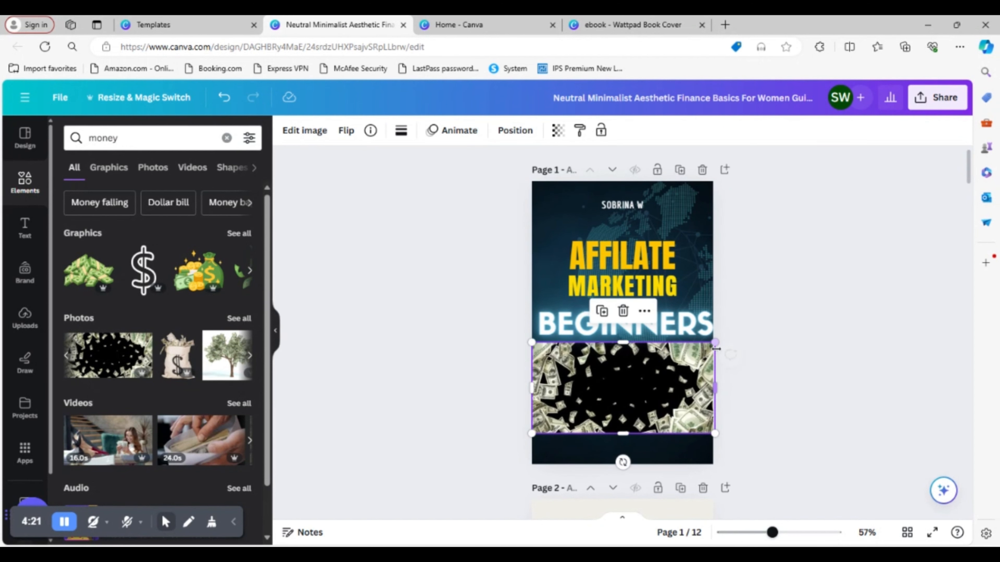
{"action": "left_click_drag", "start_coordinate": [656, 407], "coordinate": [652, 406]}
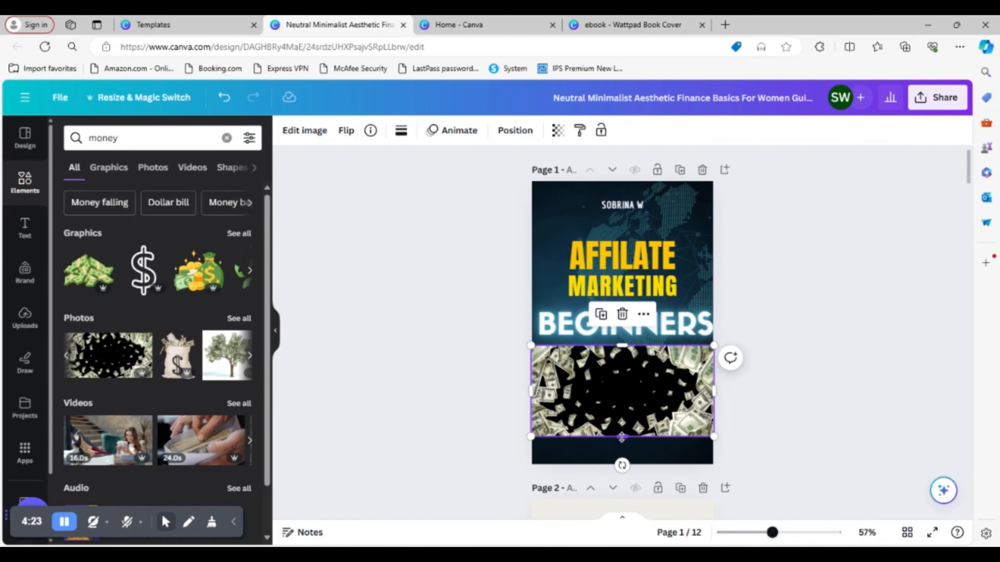
{"action": "left_click_drag", "start_coordinate": [622, 437], "coordinate": [627, 464]}
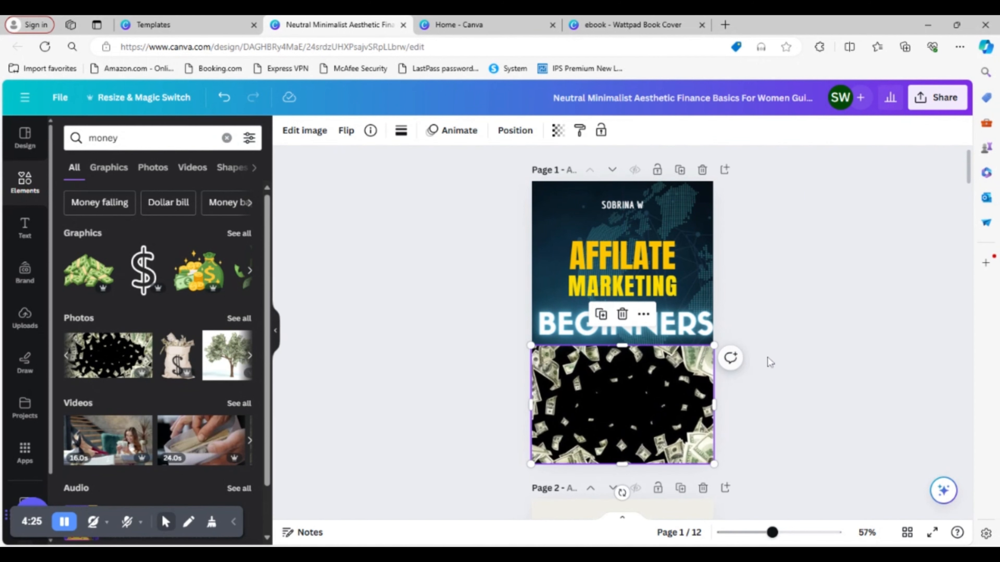
{"action": "left_click", "coordinate": [766, 357]}
- Add a heading text to the cover and move it onto the black centre of the money photo, ready for editing
{"action": "left_click", "coordinate": [25, 227]}
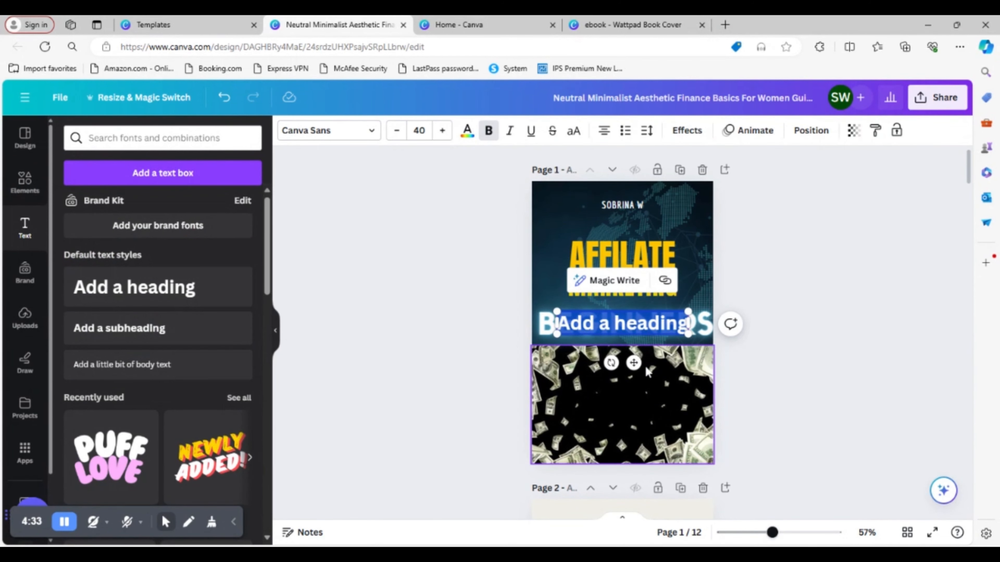
{"action": "left_click", "coordinate": [658, 420]}
{"action": "left_click_drag", "start_coordinate": [638, 329], "coordinate": [638, 401]}
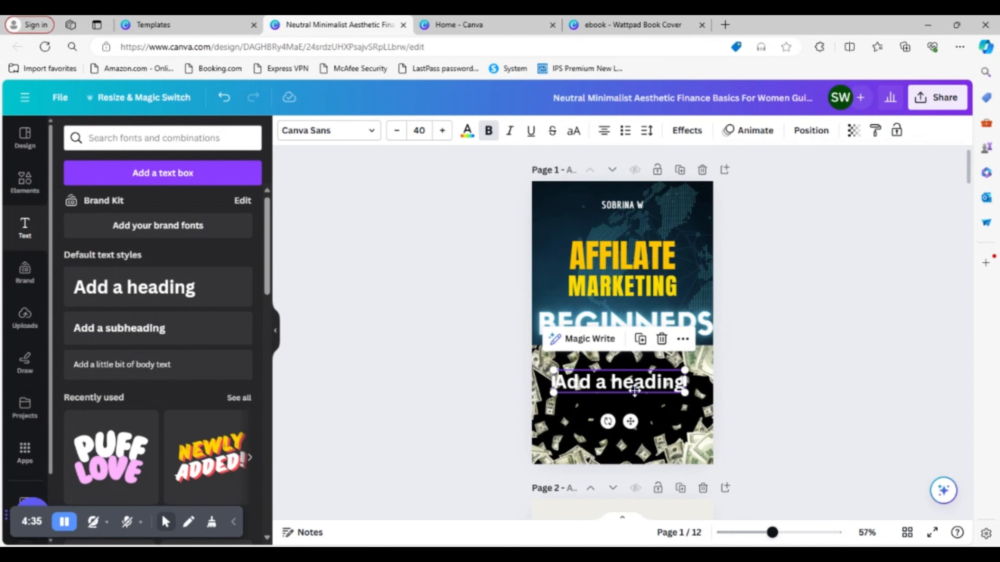
{"action": "double_click", "coordinate": [635, 388]}
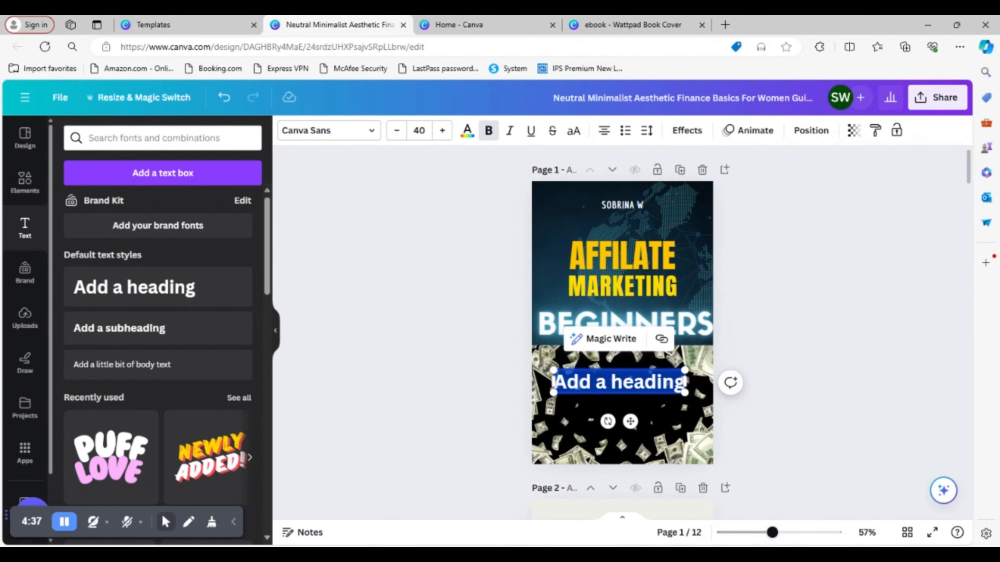
{"action": "type", "text": "This co"}
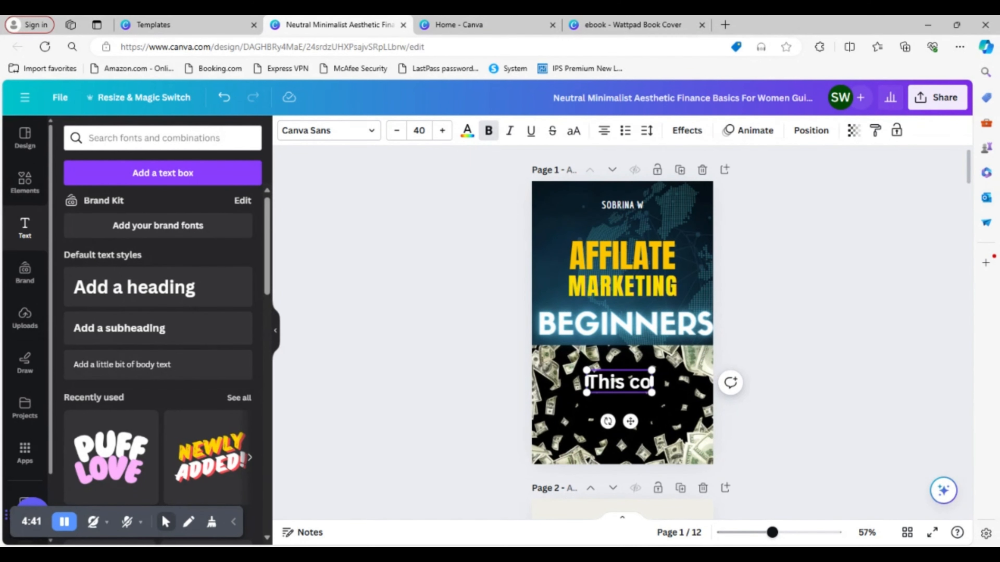
{"action": "key", "text": "BackSpace"}
{"action": "key", "text": "BackSpace"}
{"action": "key", "text": "BackSpace"}
{"action": "key", "text": "BackSpace"}
{"action": "key", "text": "BackSpace"}
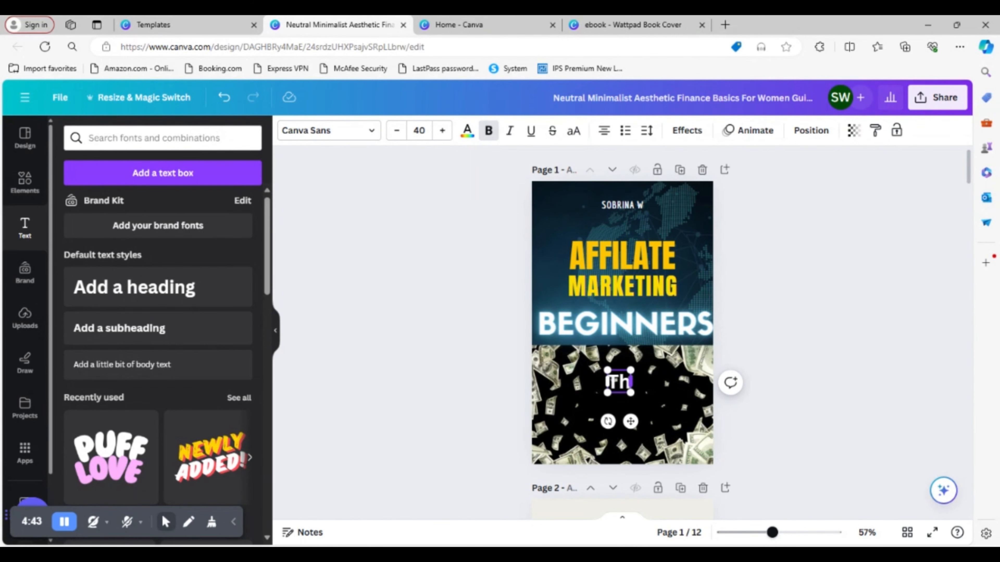
{"action": "type", "text": "i"}
{"action": "key", "text": "BackSpace"}
{"action": "key", "text": "BackSpace"}
{"action": "key", "text": "BackSpace"}
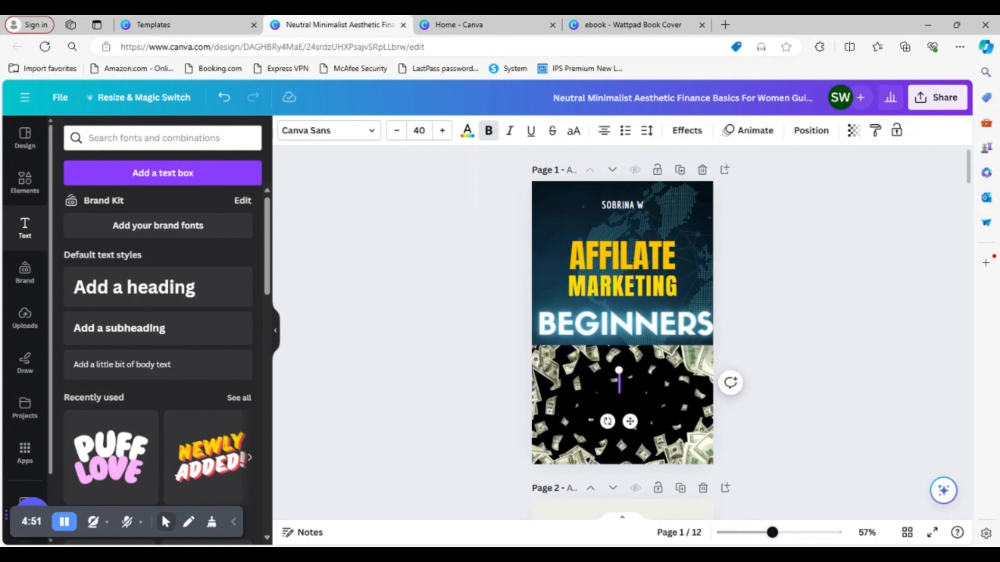
- Enter "THIS COME BE YOUR PATH TO FINANICAL FREEDOM" in capitals as the heading over the money photo
{"action": "type", "text": "This co"}
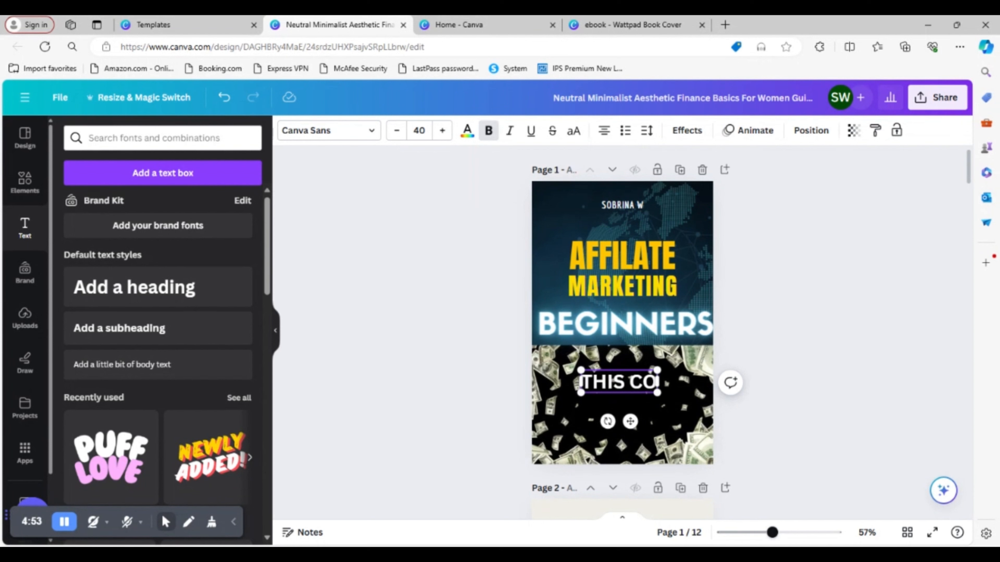
{"action": "type", "text": "me"}
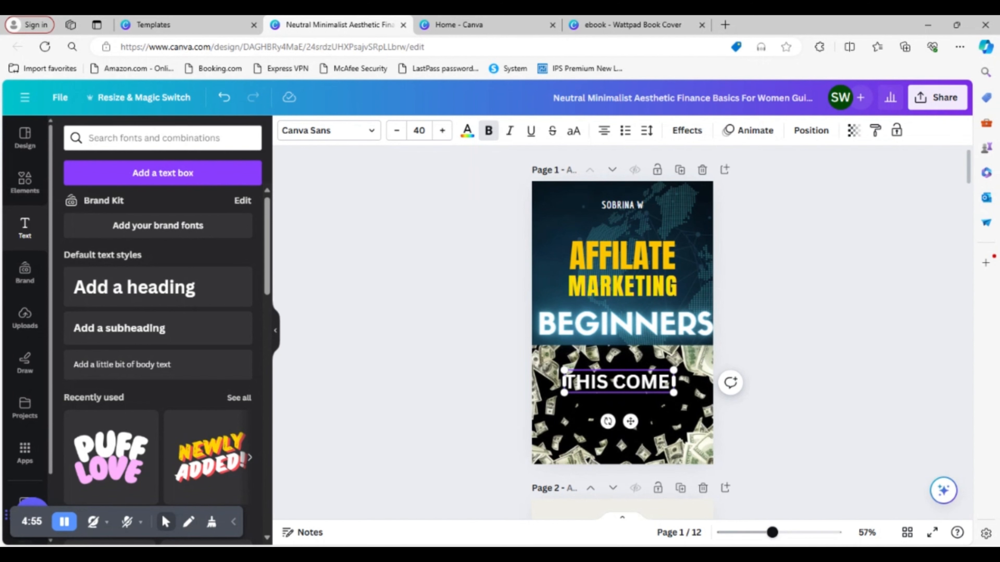
{"action": "type", "text": " be"}
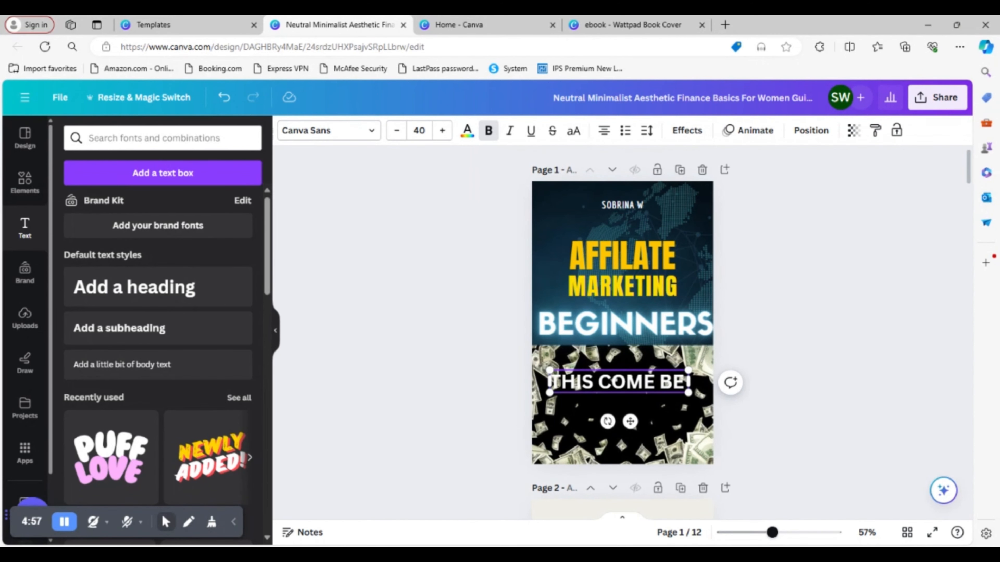
{"action": "type", "text": " yo"}
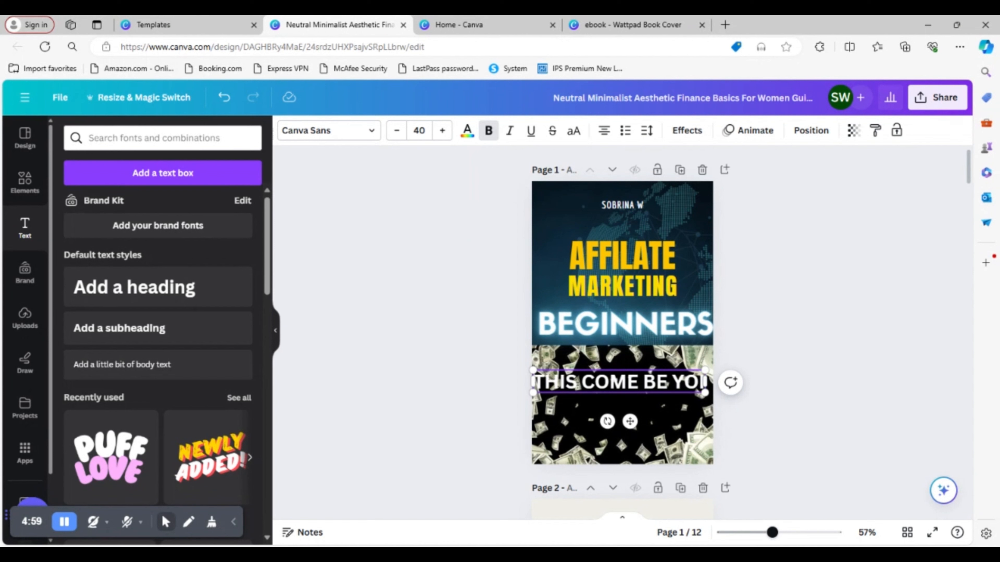
{"action": "key", "text": "BackSpace"}
{"action": "type", "text": "ur"}
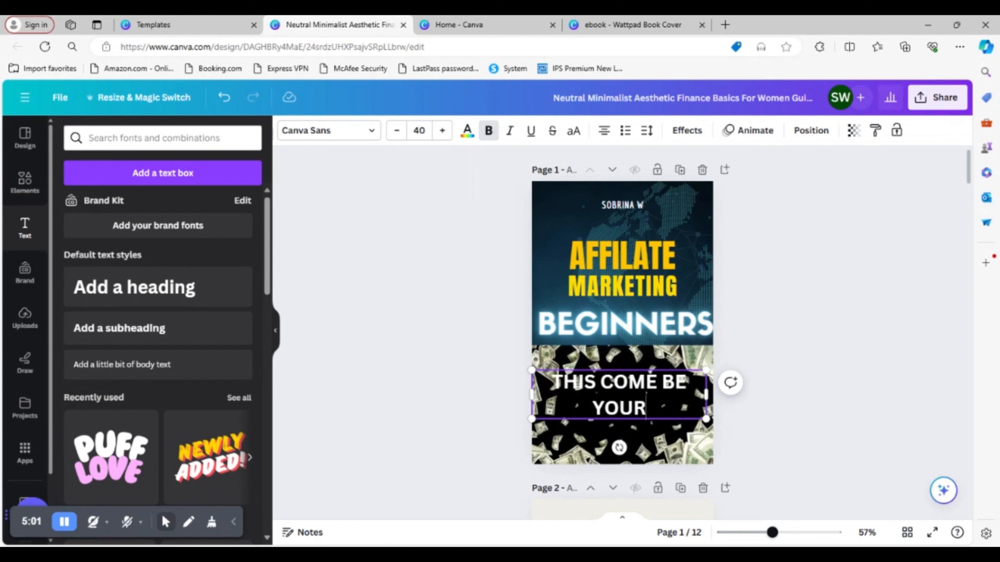
{"action": "type", "text": " path "}
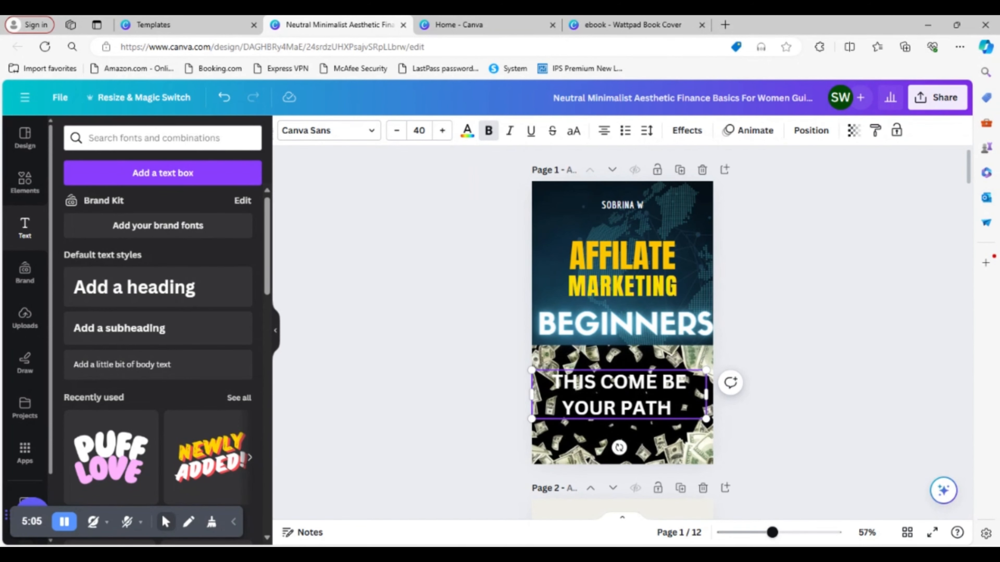
{"action": "type", "text": "to fina"}
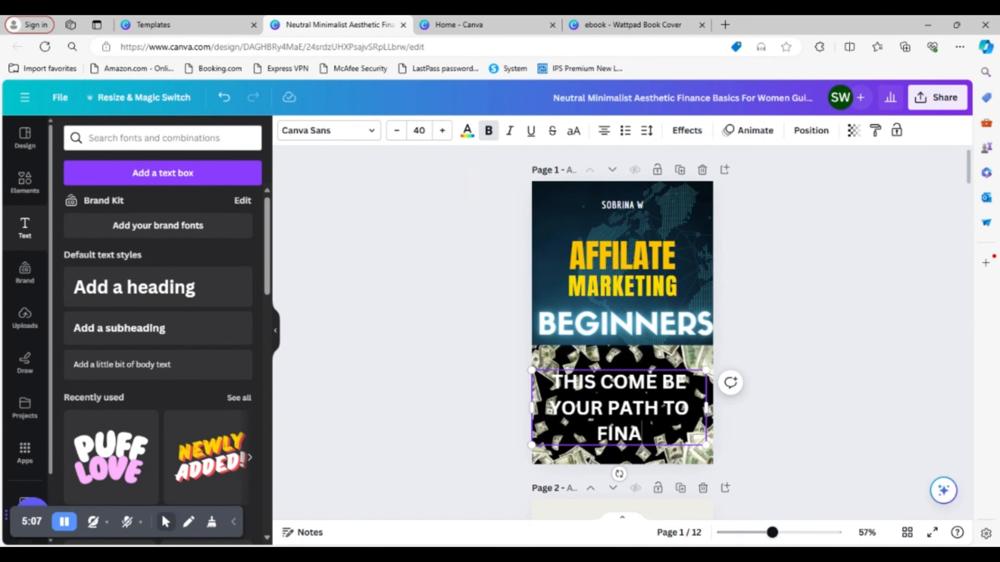
{"action": "type", "text": "nical fr"}
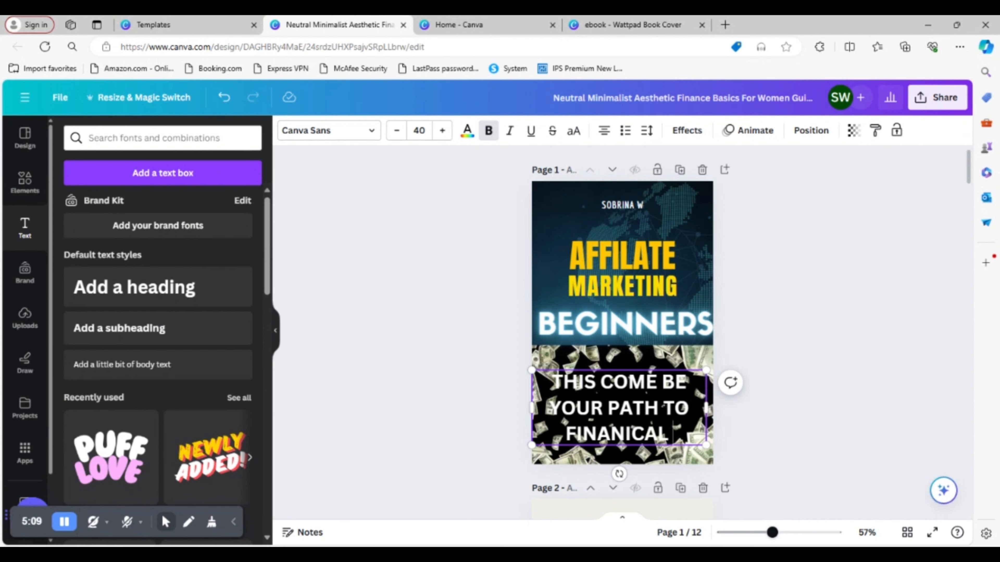
{"action": "type", "text": "eedom"}
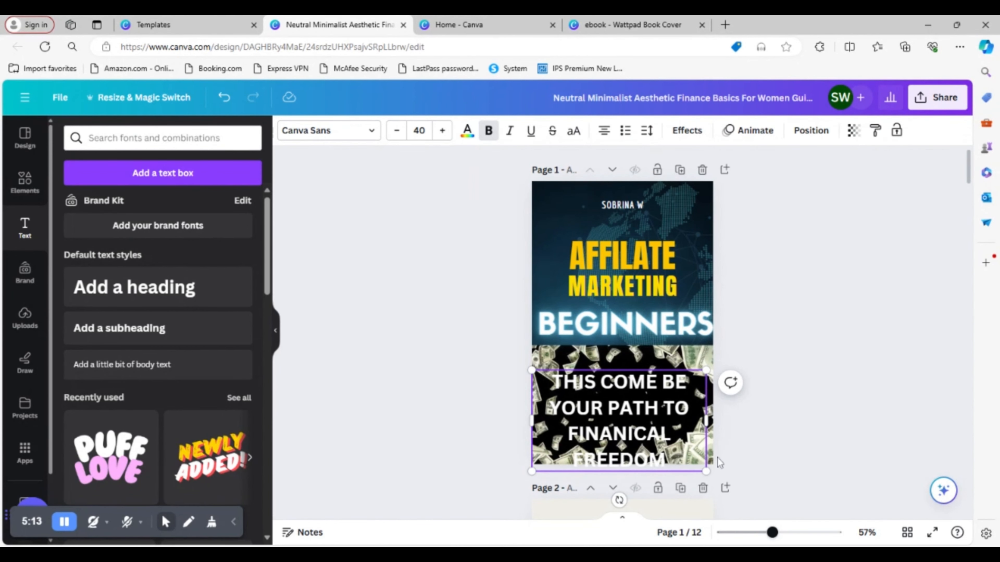
- Shrink the tagline over the money photo to size 27.8 and widen its text box so the text wraps onto three lines
{"action": "left_click_drag", "start_coordinate": [706, 471], "coordinate": [664, 406]}
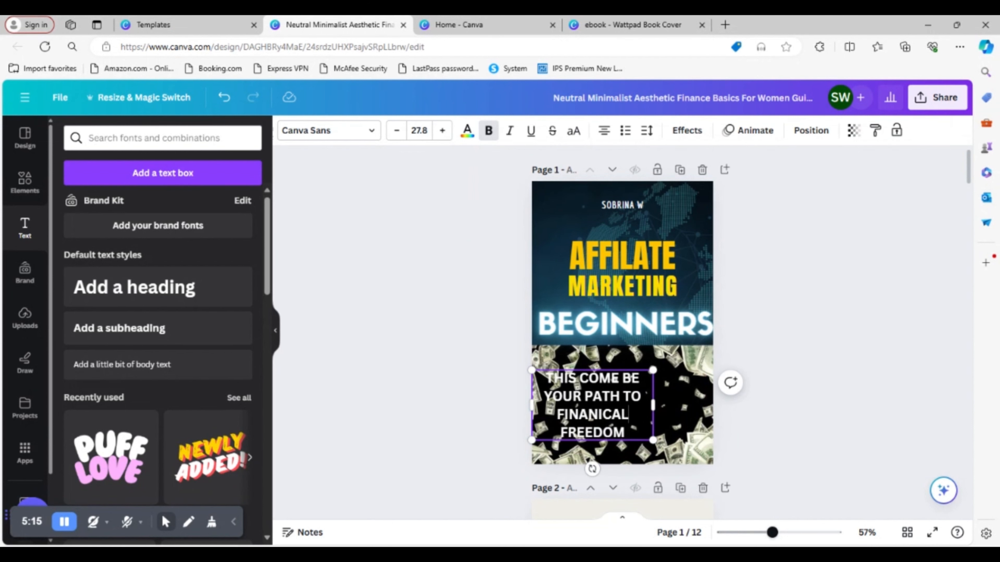
{"action": "double_click", "coordinate": [652, 406]}
{"action": "left_click", "coordinate": [675, 411]}
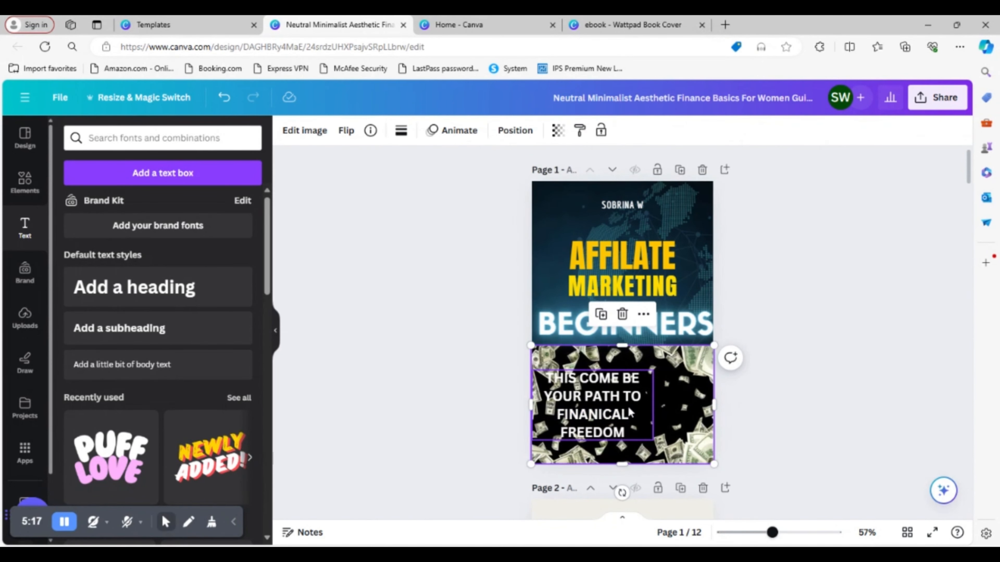
{"action": "left_click", "coordinate": [653, 411]}
{"action": "left_click", "coordinate": [653, 411]}
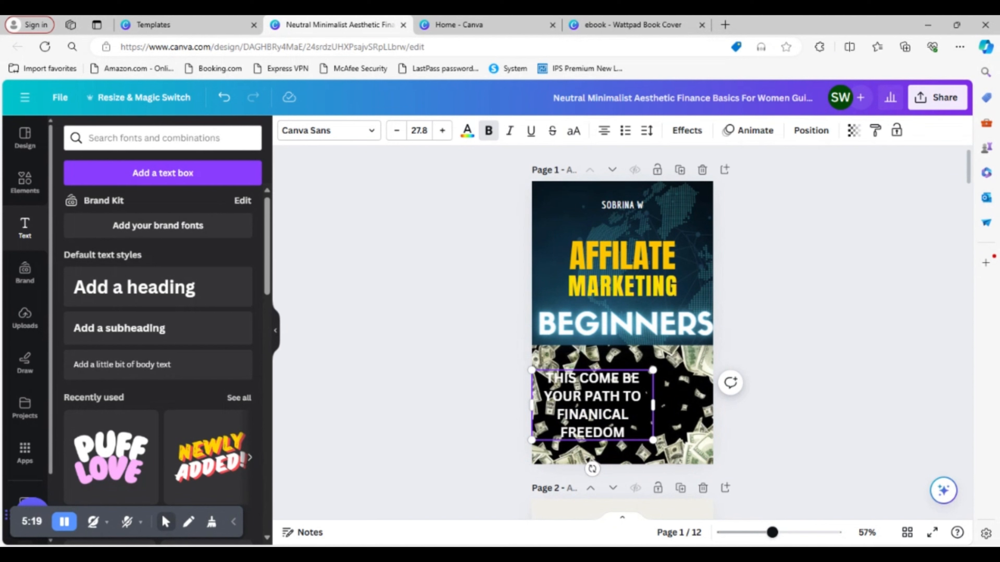
{"action": "left_click", "coordinate": [662, 411]}
{"action": "left_click", "coordinate": [649, 405]}
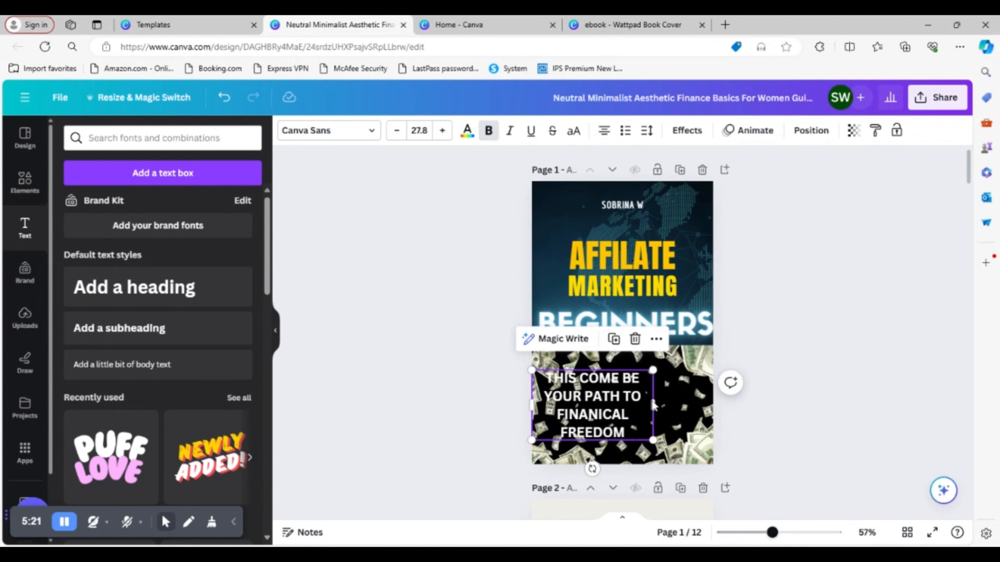
{"action": "left_click", "coordinate": [648, 417]}
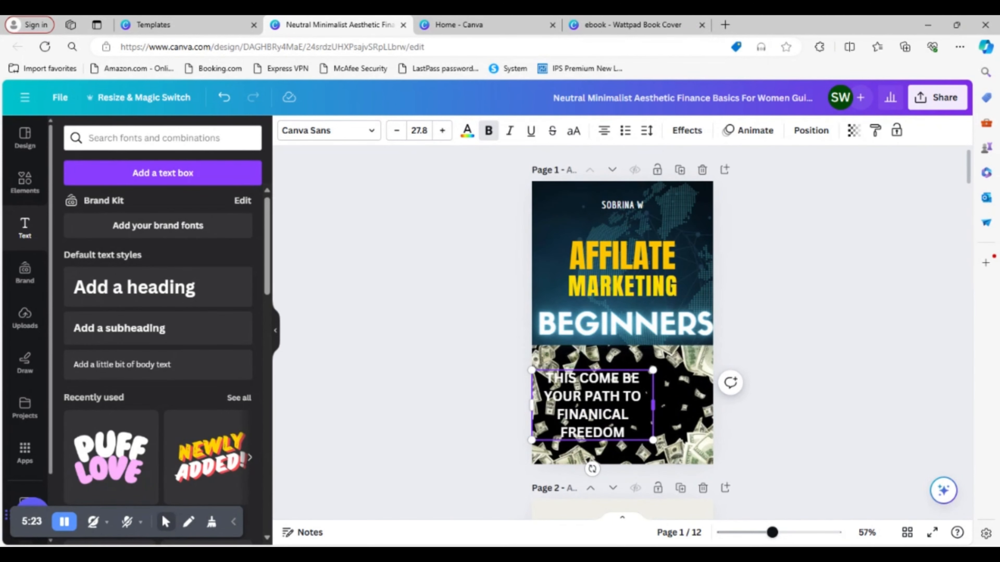
{"action": "left_click_drag", "start_coordinate": [653, 405], "coordinate": [546, 376]}
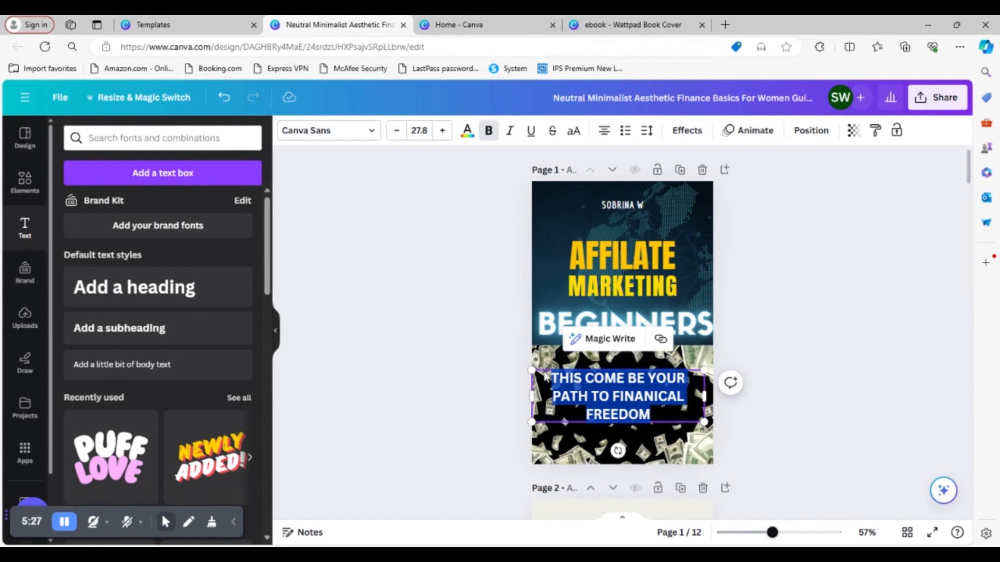
- Change the font of the selected tagline over the money photo to Anton
{"action": "left_click", "coordinate": [329, 130]}
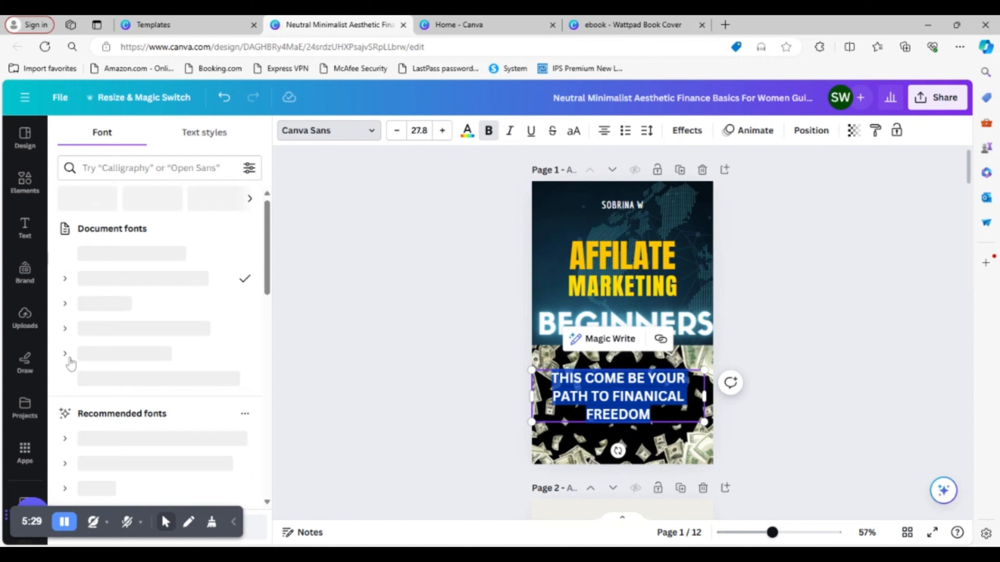
{"action": "left_click", "coordinate": [124, 261]}
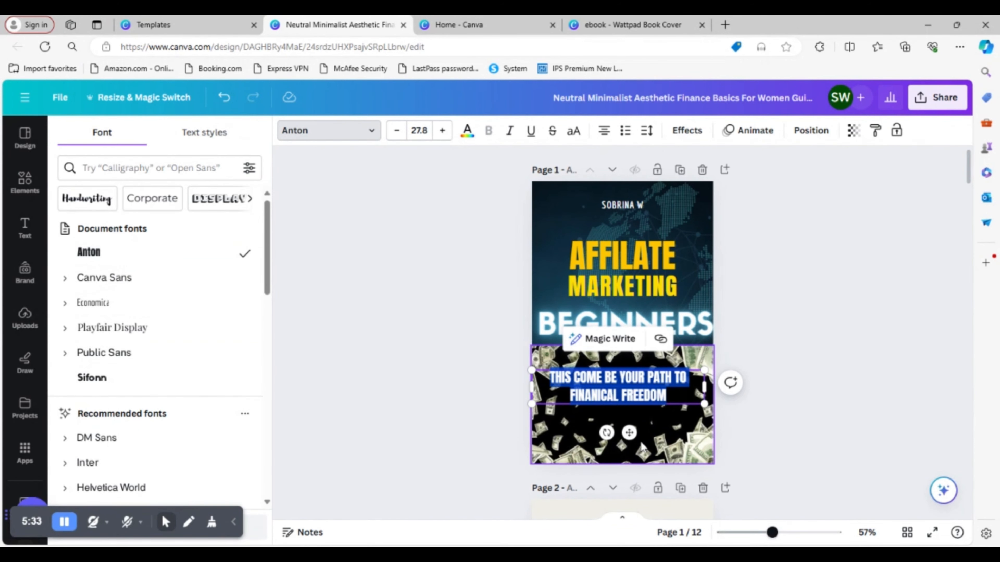
{"action": "left_click", "coordinate": [798, 416]}
{"action": "left_click", "coordinate": [674, 416]}
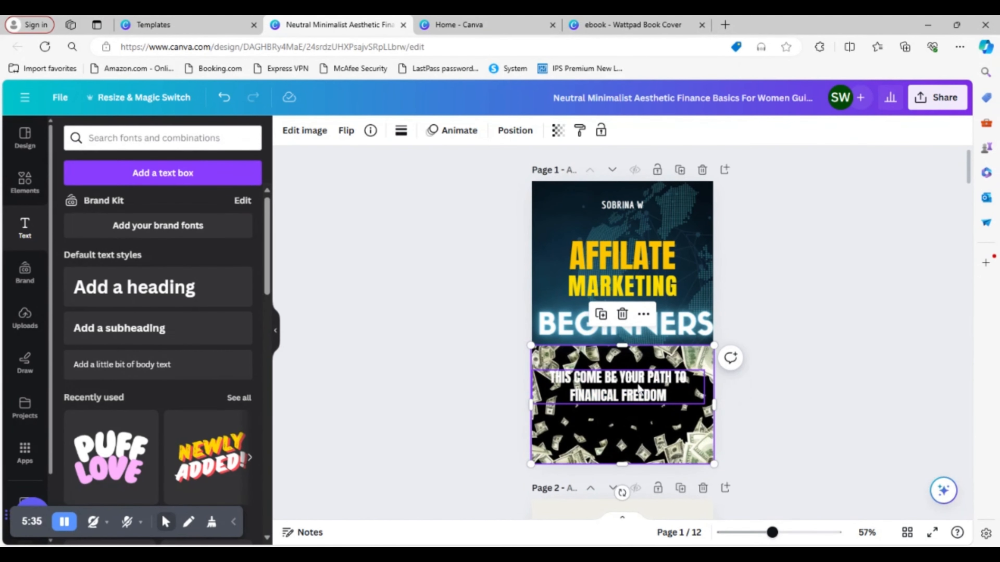
- Move the tagline down to the vertical centre of the money photo and select all of its text
{"action": "left_click_drag", "start_coordinate": [640, 392], "coordinate": [641, 412]}
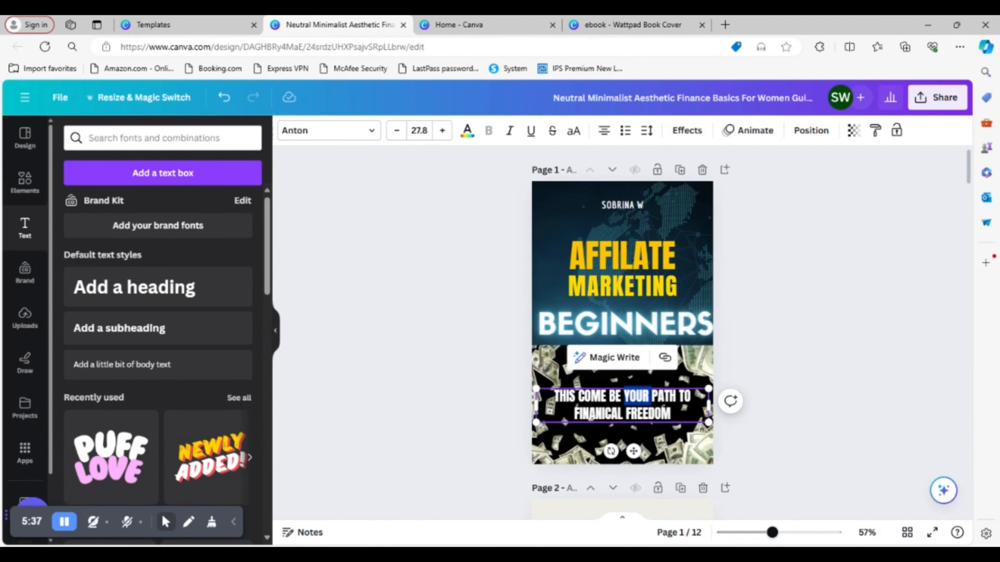
{"action": "double_click", "coordinate": [645, 412]}
{"action": "left_click_drag", "start_coordinate": [670, 414], "coordinate": [557, 405]}
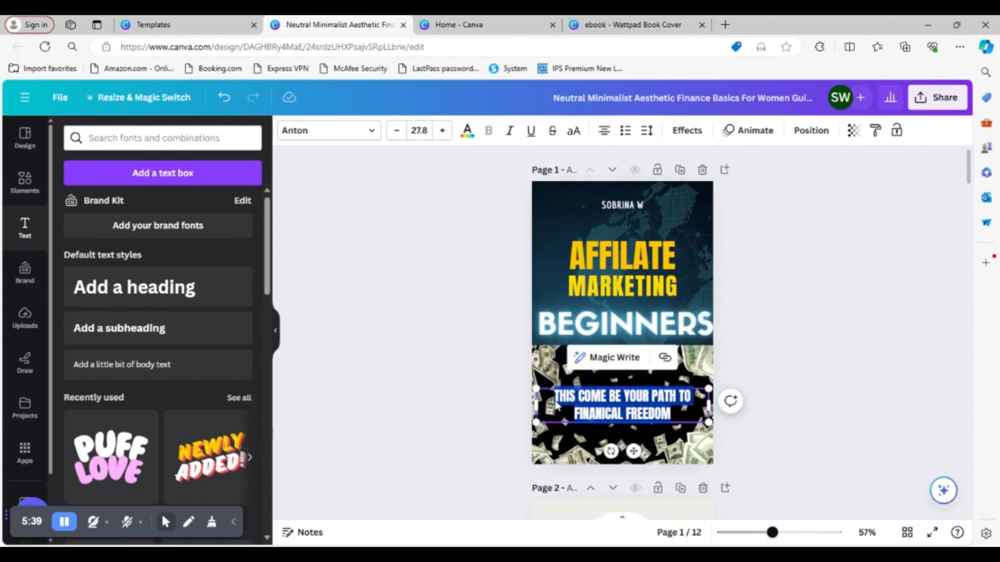
- Examine the tagline styling on the cover of the finished ebook design, and return to the cover being edited
{"action": "left_click", "coordinate": [637, 27]}
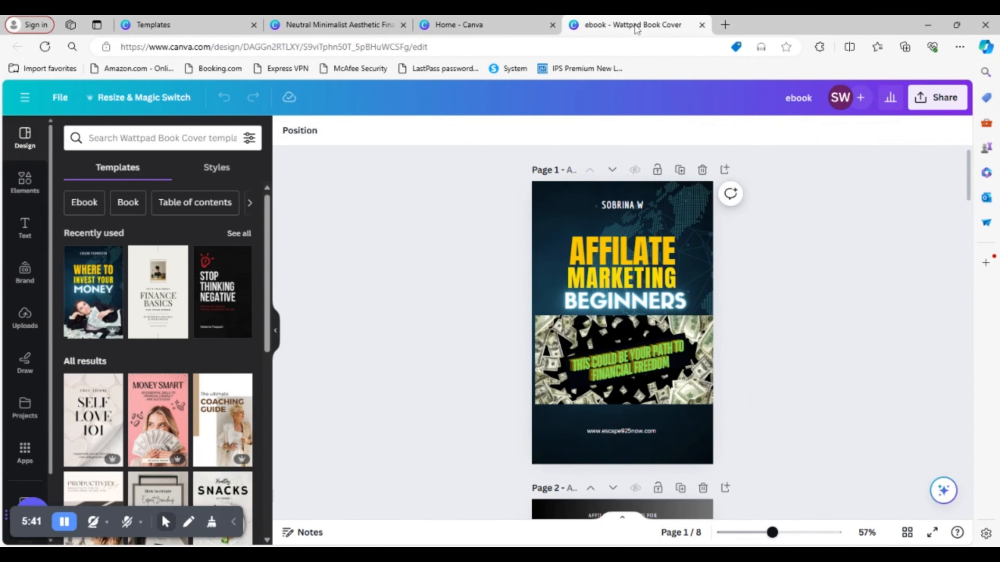
{"action": "left_click", "coordinate": [454, 28]}
{"action": "left_click", "coordinate": [333, 23]}
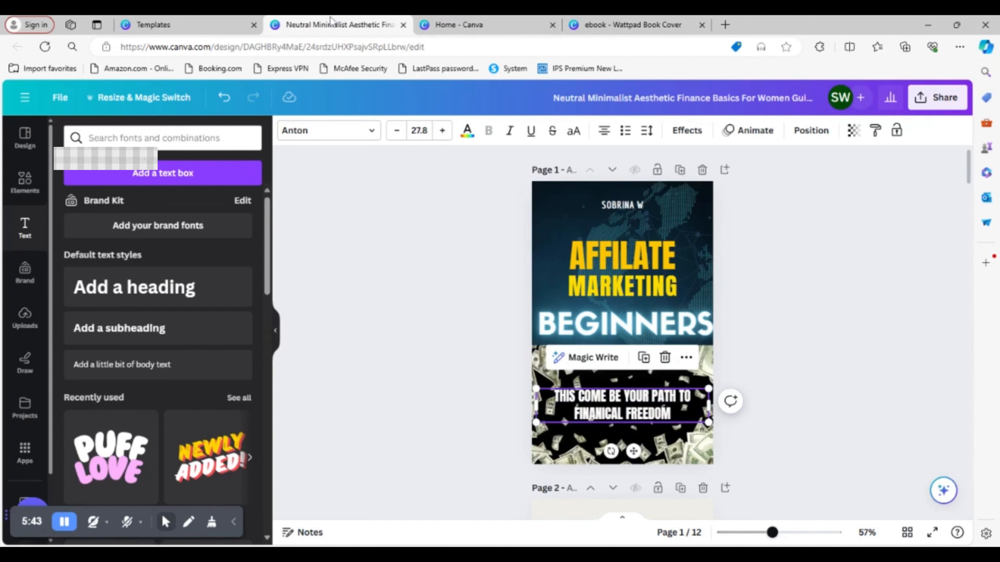
- Colour the whole tagline over the money photo light green from the default solid colours
{"action": "left_click", "coordinate": [671, 418]}
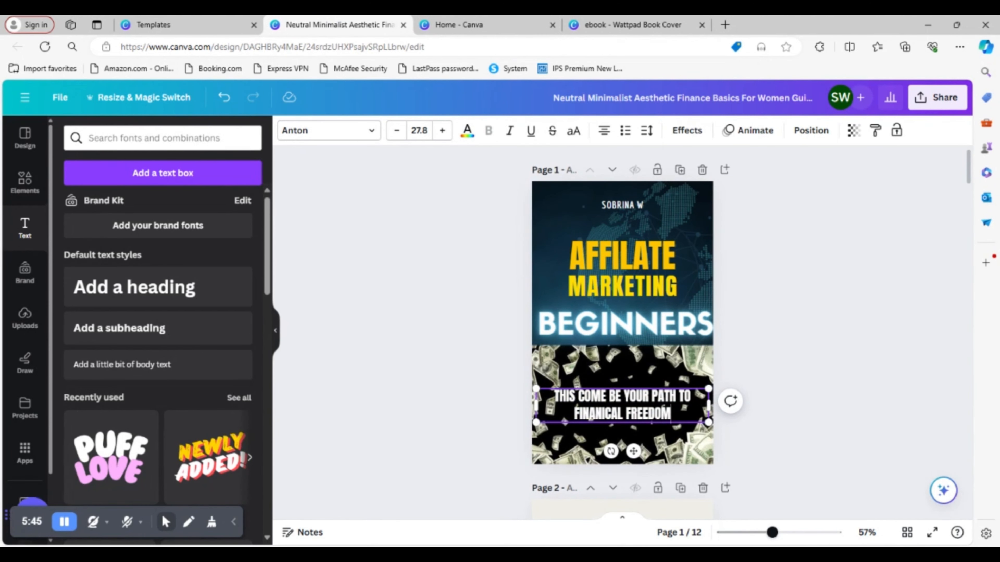
{"action": "left_click_drag", "start_coordinate": [671, 418], "coordinate": [549, 402]}
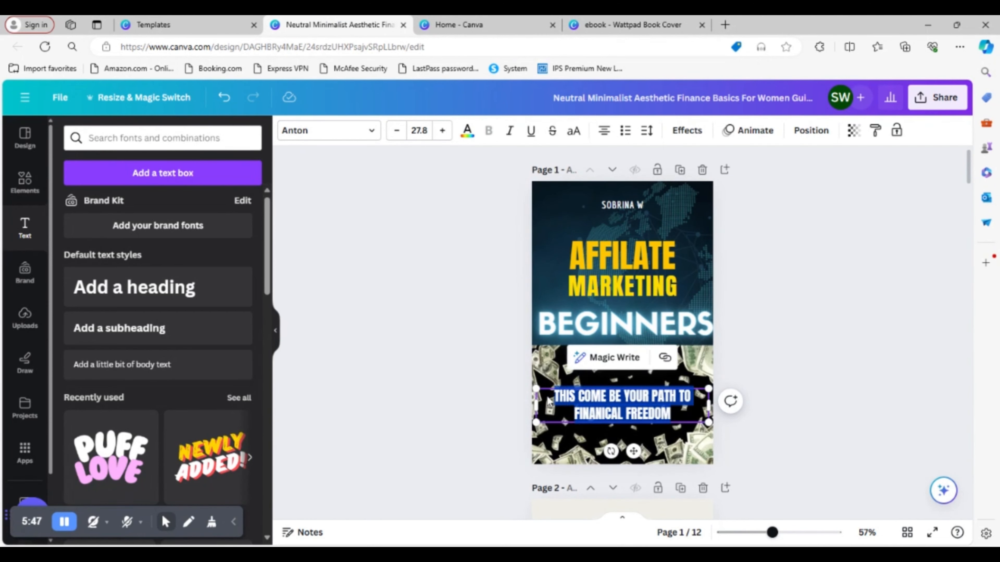
{"action": "left_click", "coordinate": [467, 131]}
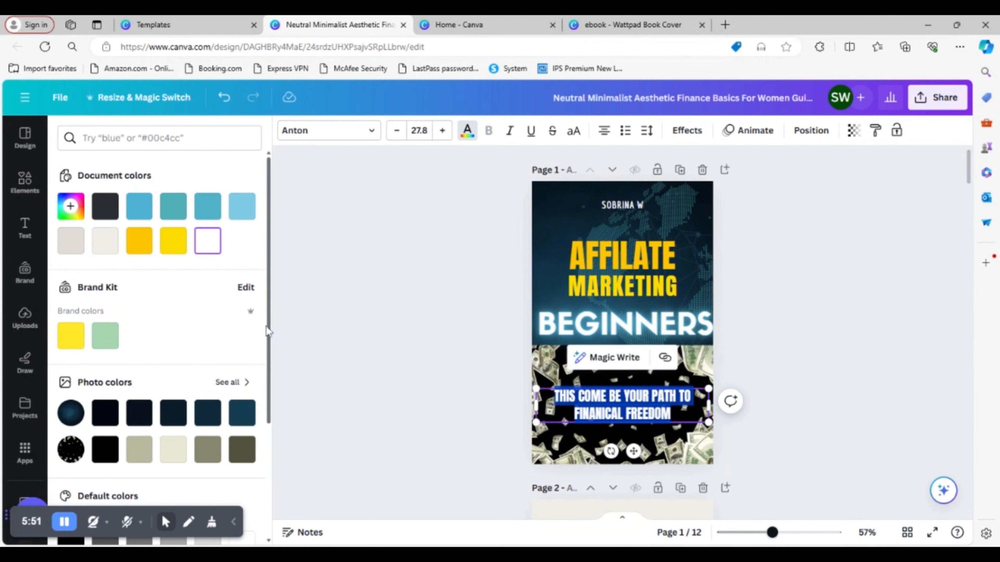
{"action": "scroll", "coordinate": [266, 331], "scroll_direction": "down", "scroll_amount": 4}
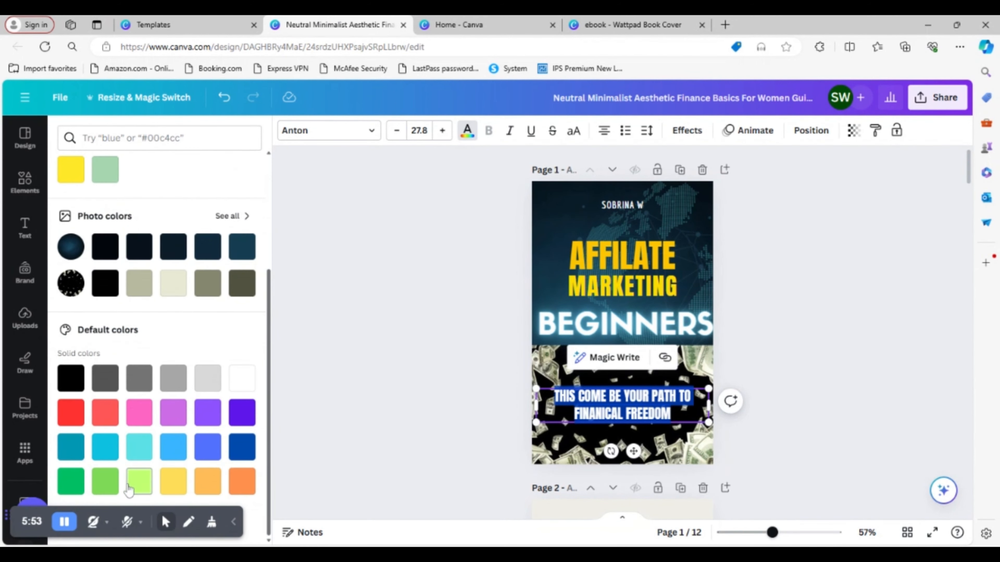
{"action": "left_click", "coordinate": [106, 481]}
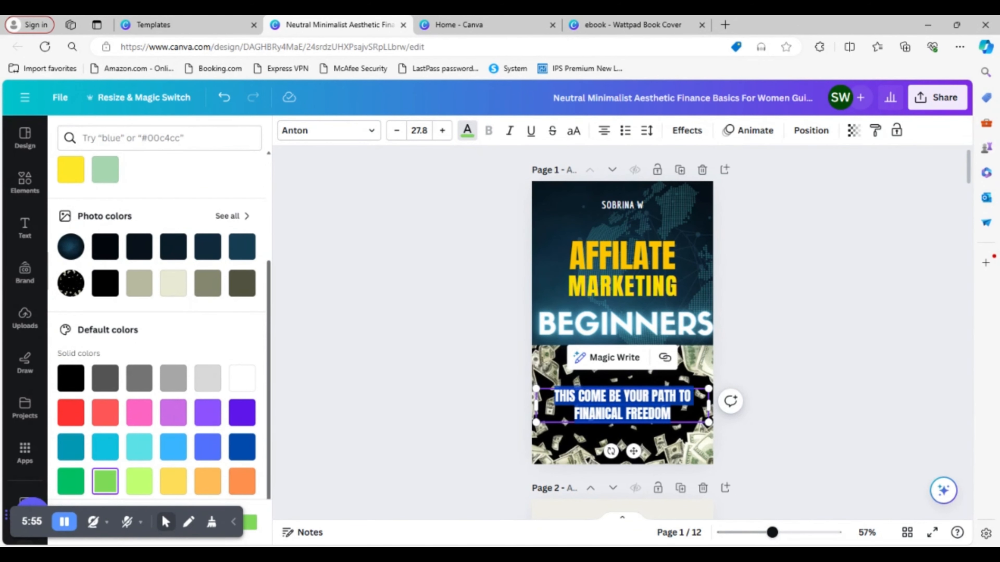
{"action": "left_click", "coordinate": [601, 445]}
- Look through the text effect styles and shapes available for the tagline, keeping the style at None
{"action": "left_click", "coordinate": [579, 403]}
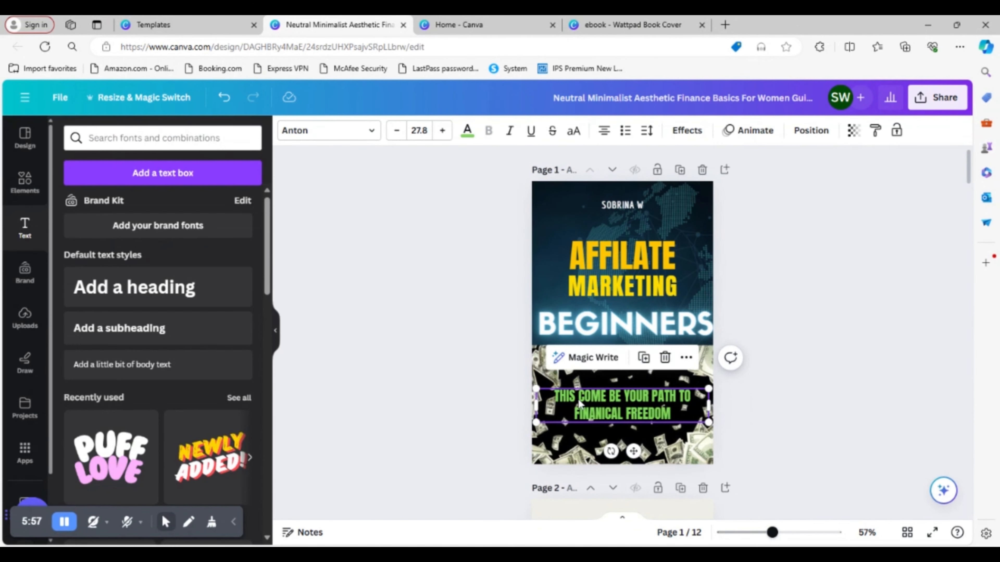
{"action": "left_click_drag", "start_coordinate": [677, 420], "coordinate": [548, 390]}
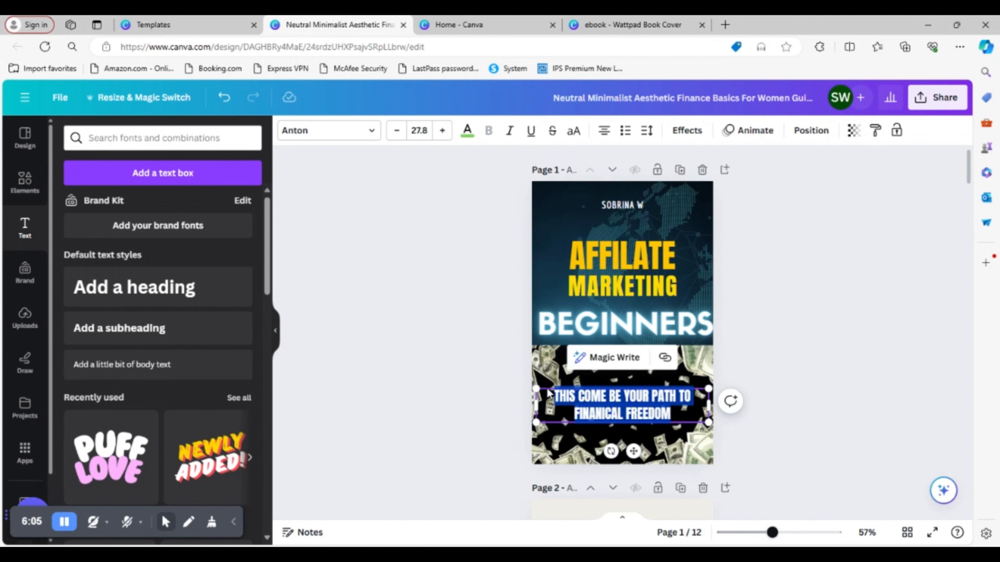
{"action": "left_click", "coordinate": [690, 132]}
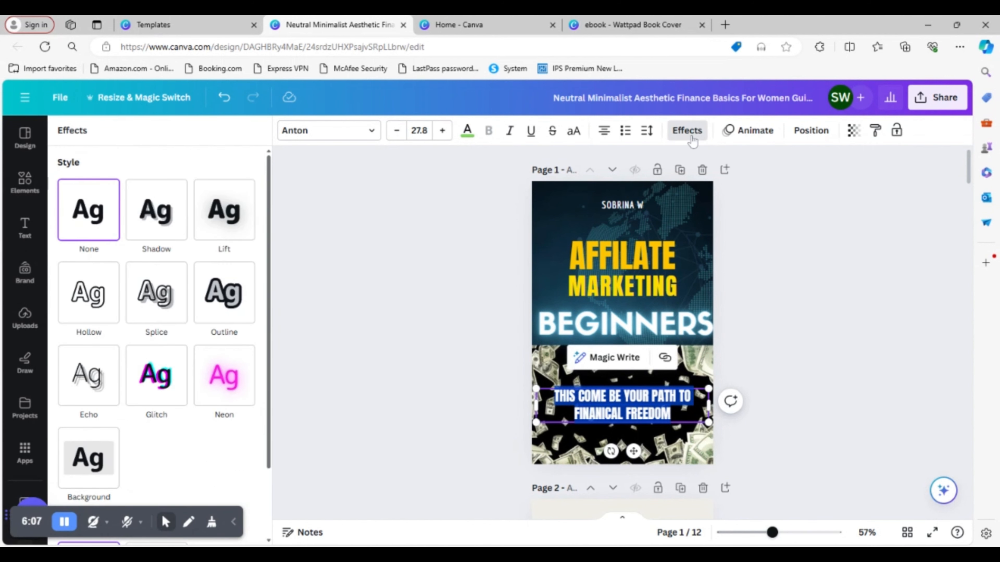
{"action": "left_click", "coordinate": [90, 223]}
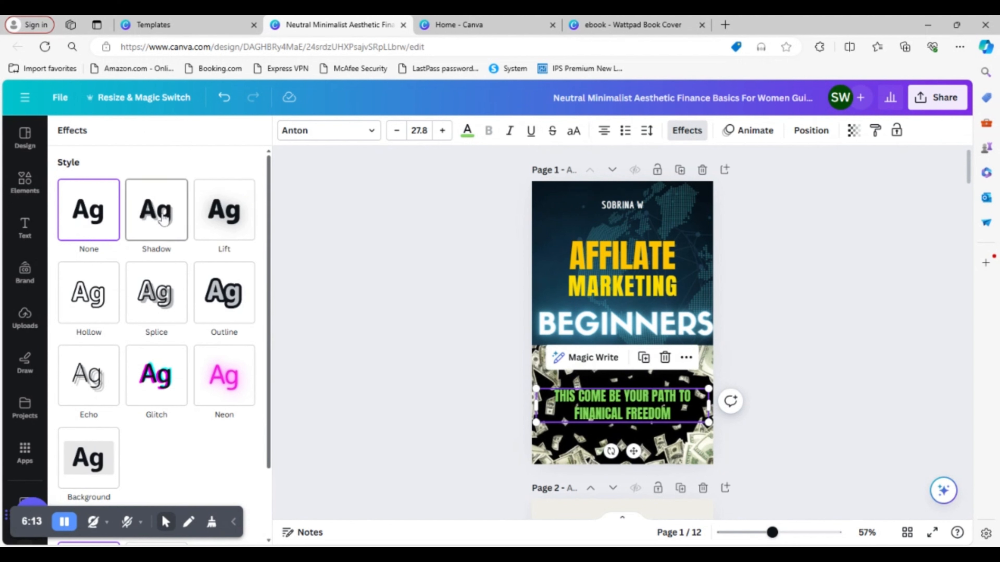
{"action": "scroll", "coordinate": [216, 319], "scroll_direction": "down", "scroll_amount": 2}
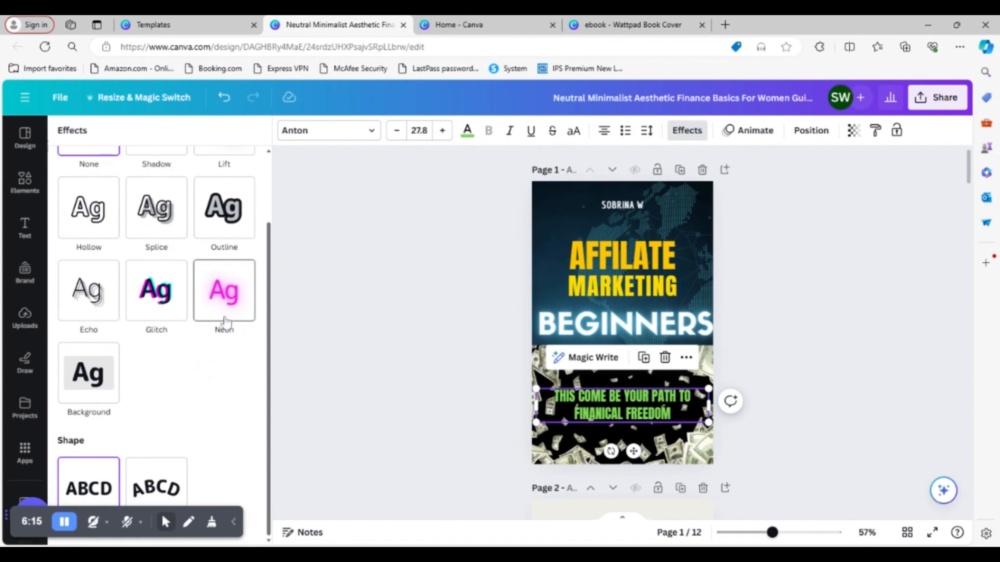
{"action": "scroll", "coordinate": [270, 354], "scroll_direction": "up", "scroll_amount": 2}
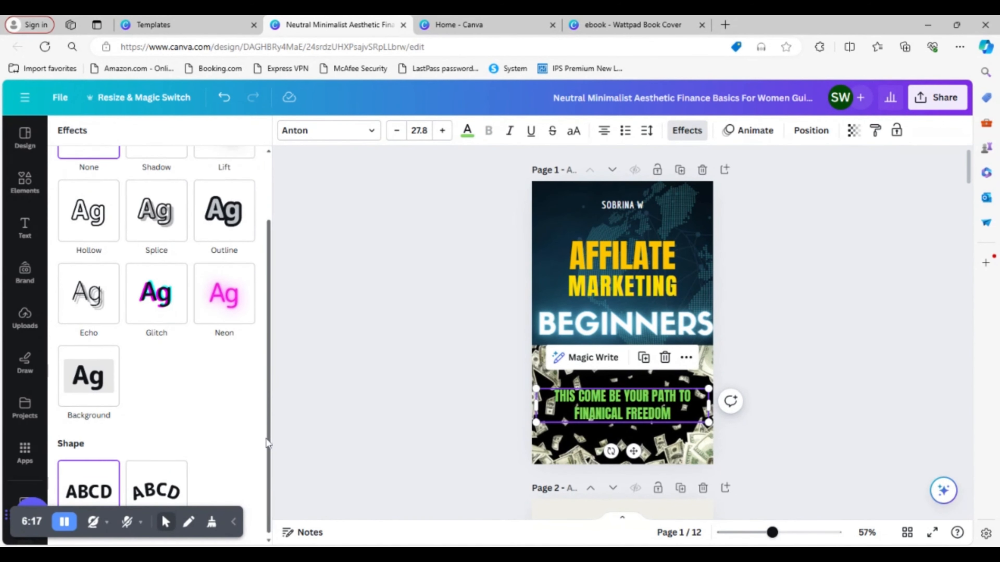
- Try the Horizon font on the tagline text and switch it back to Anton
{"action": "left_click", "coordinate": [681, 416]}
{"action": "left_click_drag", "start_coordinate": [671, 414], "coordinate": [547, 401]}
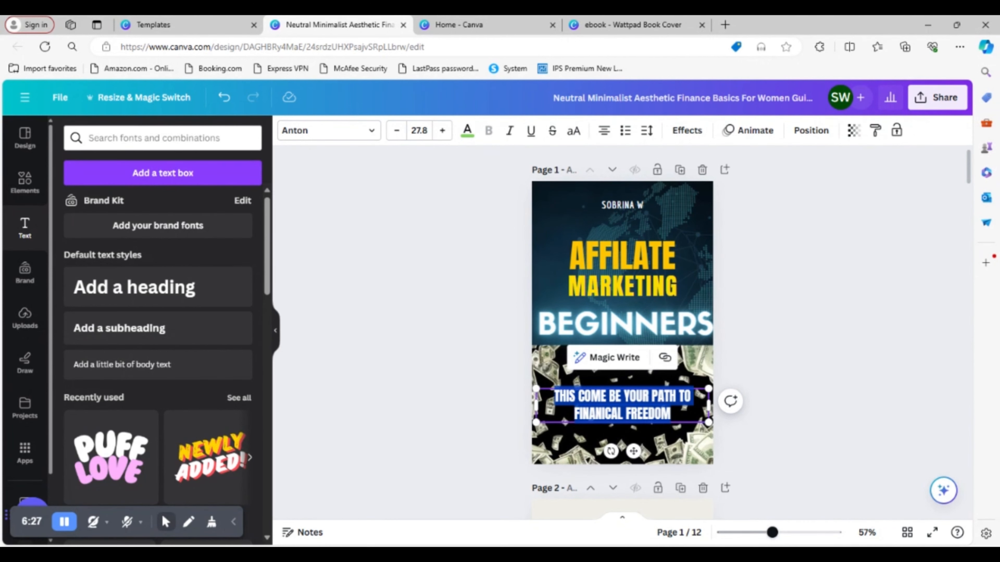
{"action": "left_click", "coordinate": [371, 138]}
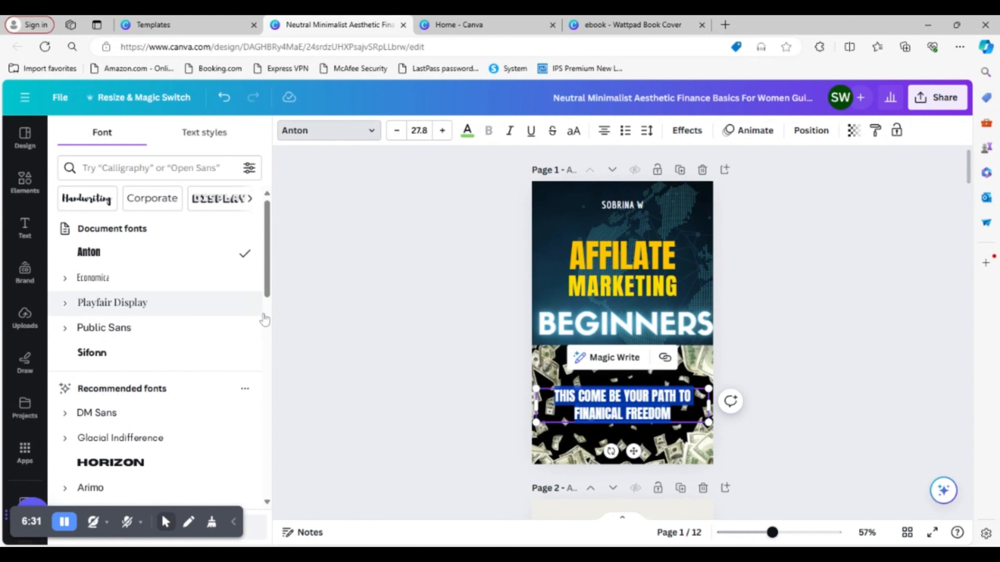
{"action": "left_click", "coordinate": [138, 464]}
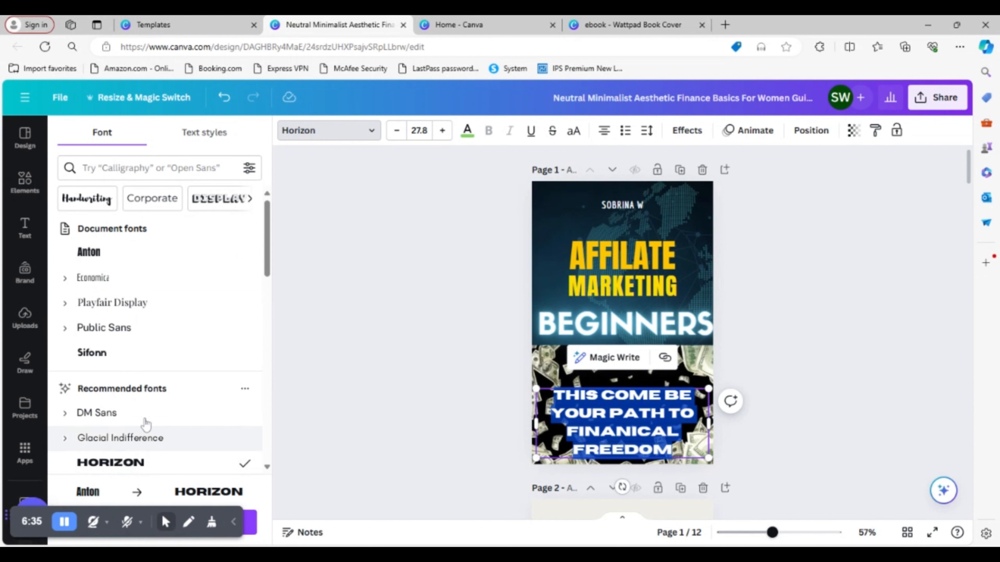
{"action": "left_click", "coordinate": [204, 251]}
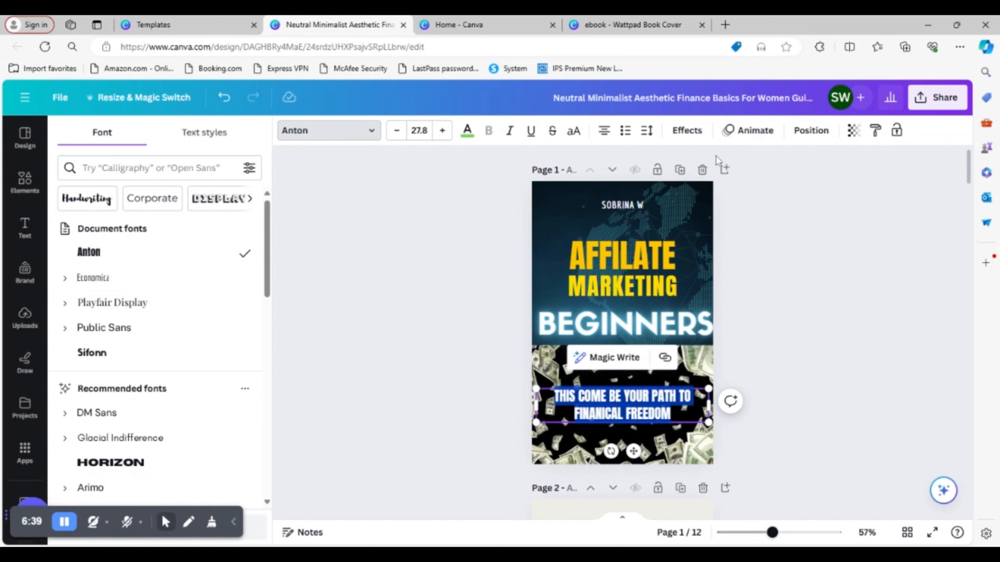
- Format the tagline as a bulleted list with letter spacing 65, and nudge it slightly left on the money photo
{"action": "left_click", "coordinate": [626, 130]}
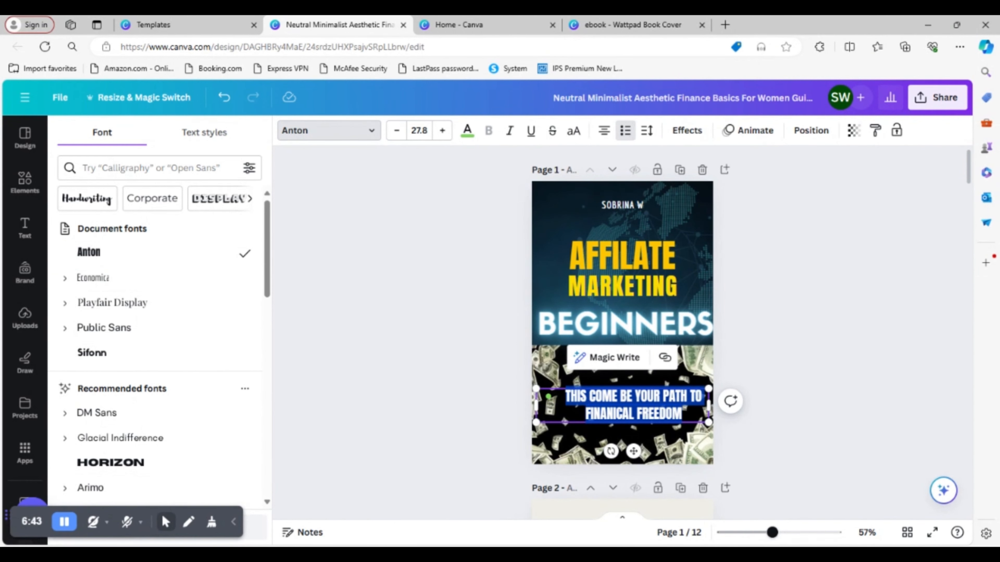
{"action": "left_click", "coordinate": [647, 130]}
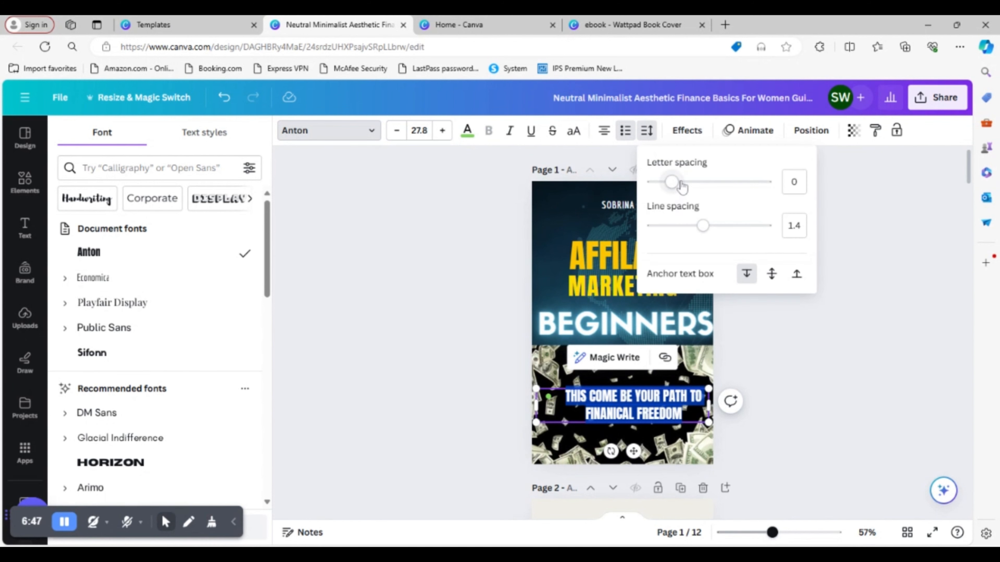
{"action": "left_click_drag", "start_coordinate": [681, 184], "coordinate": [679, 182]}
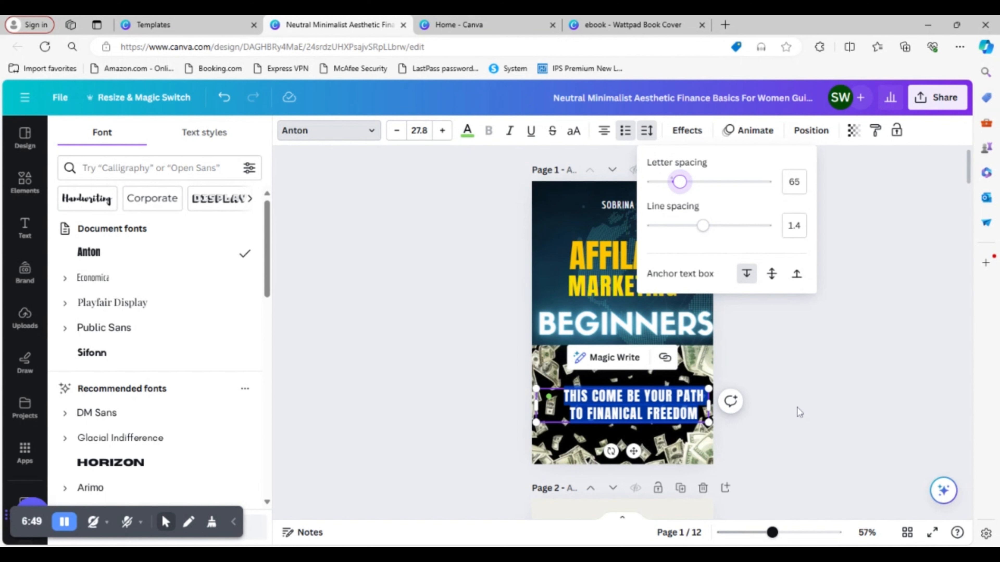
{"action": "left_click", "coordinate": [797, 363]}
{"action": "left_click", "coordinate": [648, 437]}
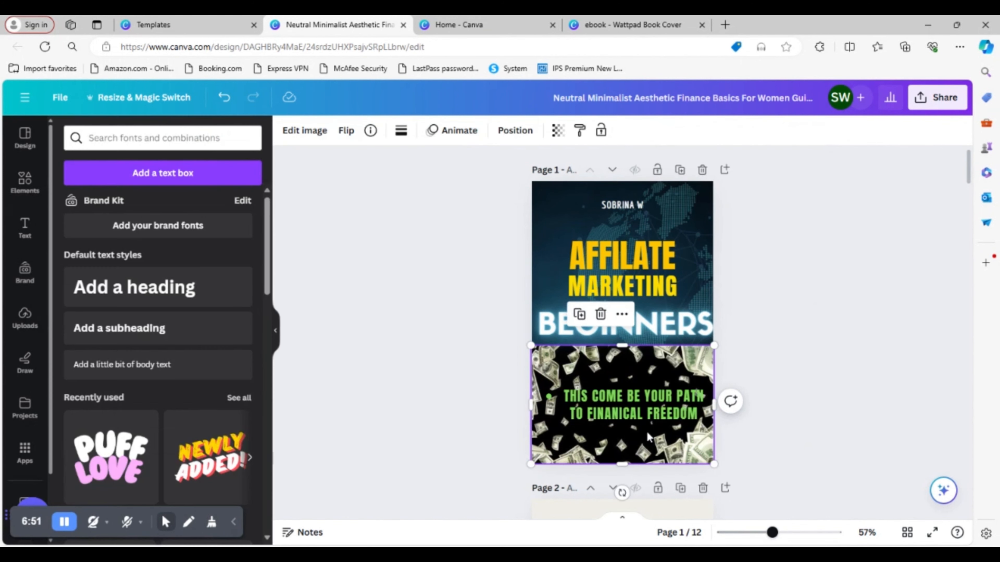
{"action": "left_click", "coordinate": [657, 409]}
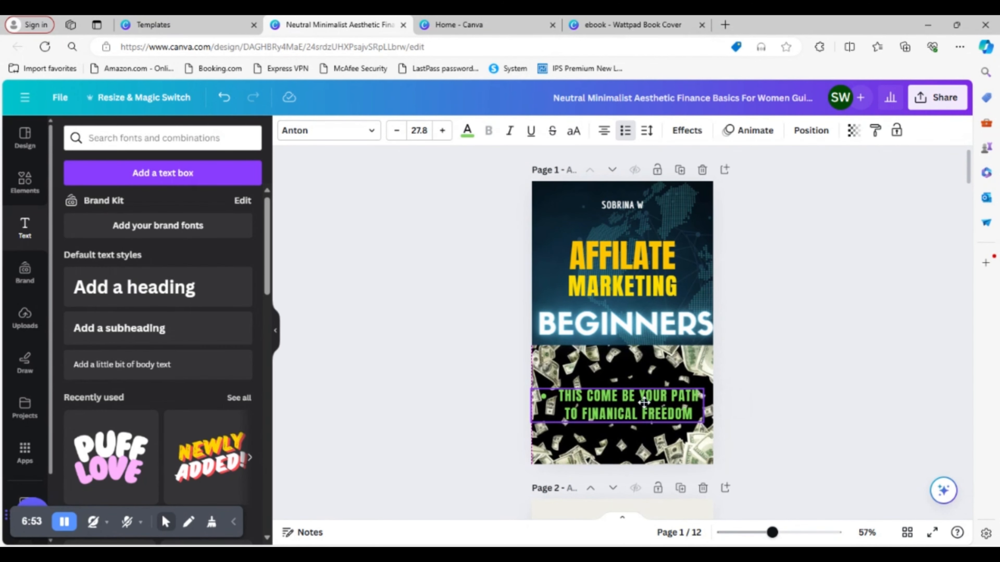
- Add a square shape to the cover and move it onto the tagline, keeping BEGINNERS just above the money photo
{"action": "left_click", "coordinate": [24, 181]}
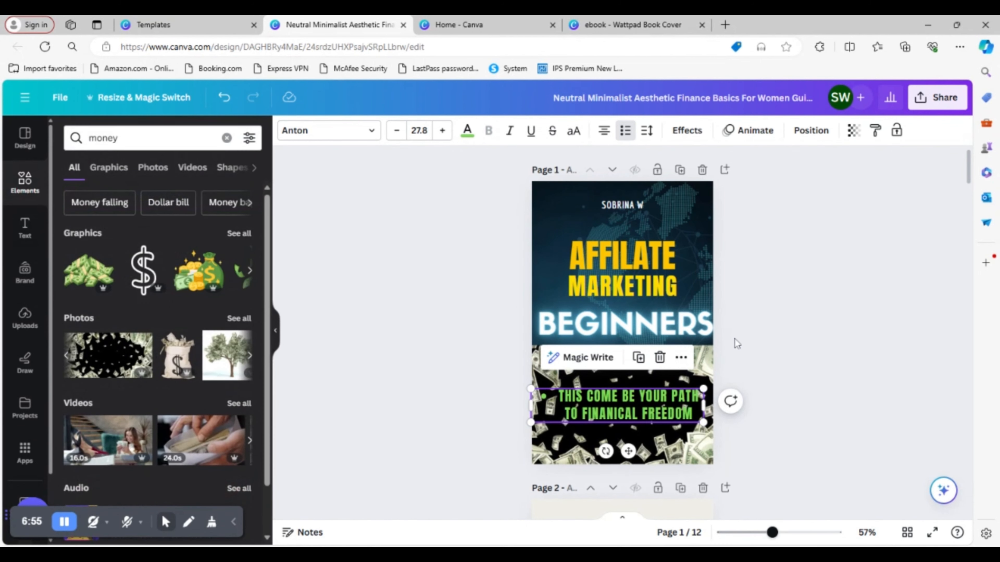
{"action": "left_click", "coordinate": [26, 188]}
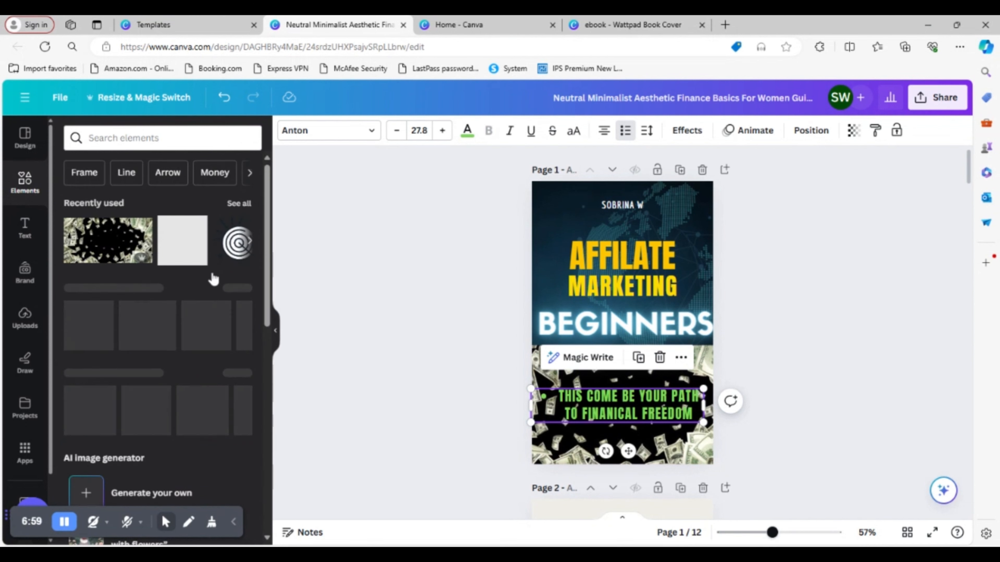
{"action": "left_click", "coordinate": [81, 318]}
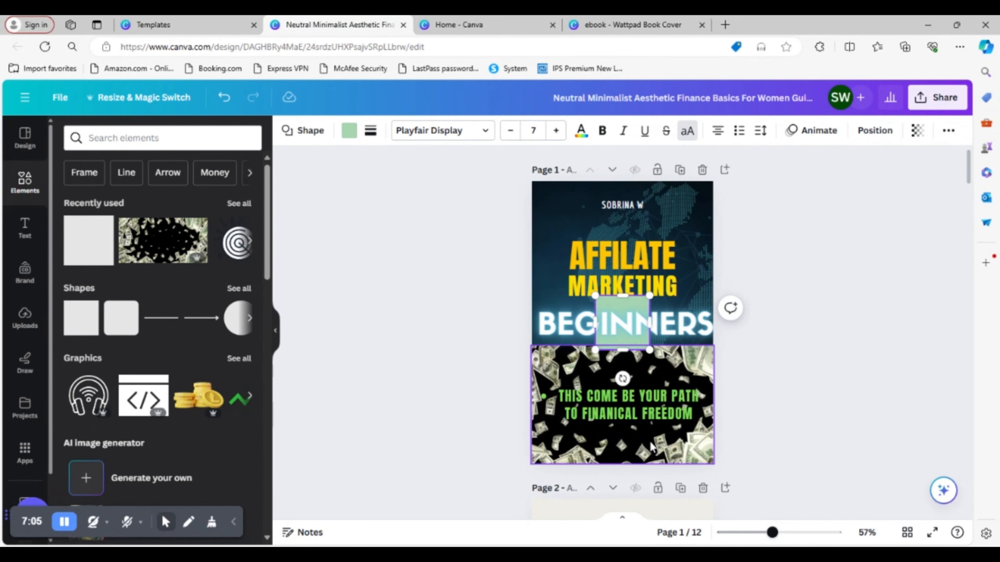
{"action": "left_click", "coordinate": [612, 356]}
{"action": "left_click", "coordinate": [640, 337]}
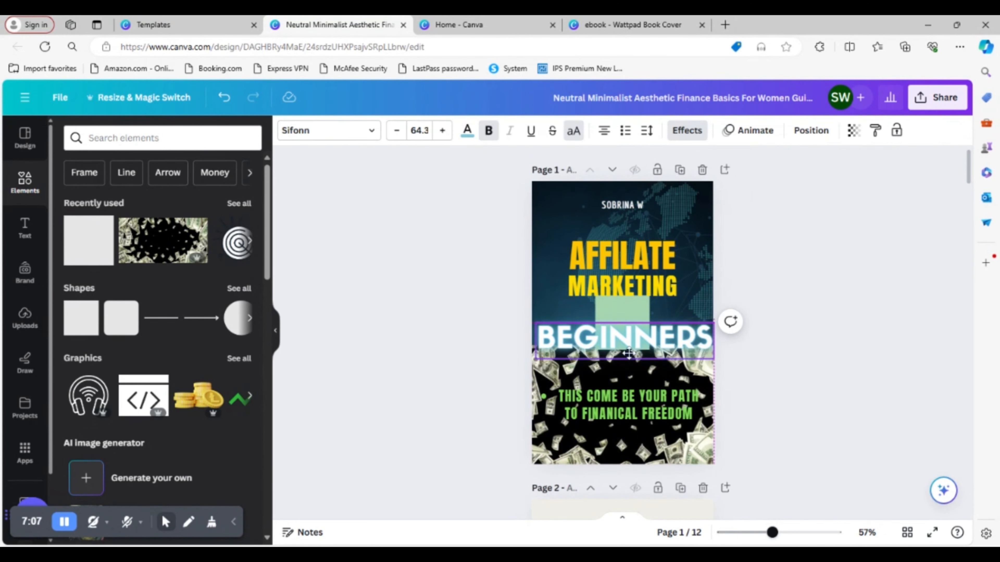
{"action": "left_click_drag", "start_coordinate": [639, 337], "coordinate": [629, 413]}
{"action": "left_click_drag", "start_coordinate": [643, 307], "coordinate": [631, 329]}
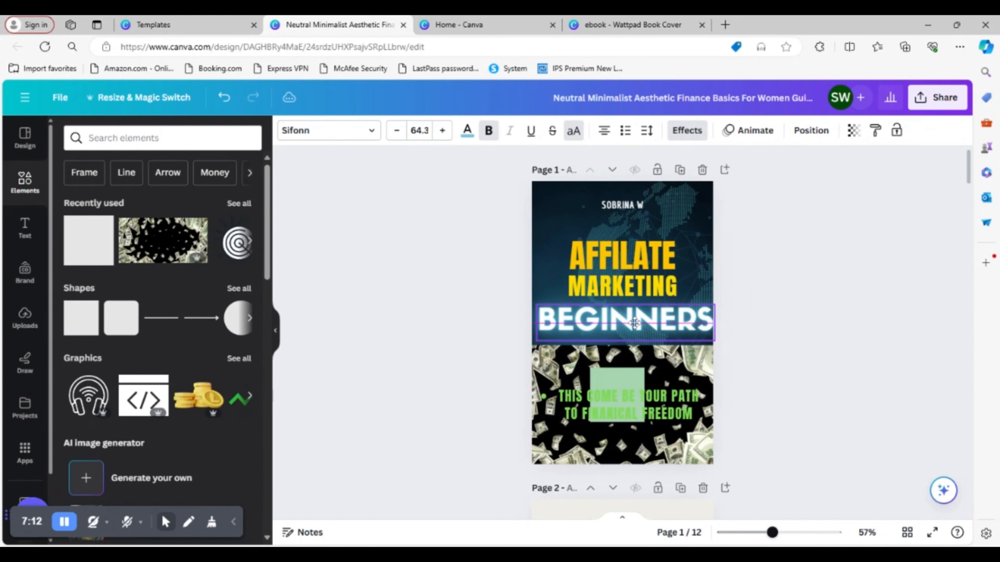
- Fill the square behind the tagline with the pale beige from the money photo's colours
{"action": "left_click", "coordinate": [626, 381]}
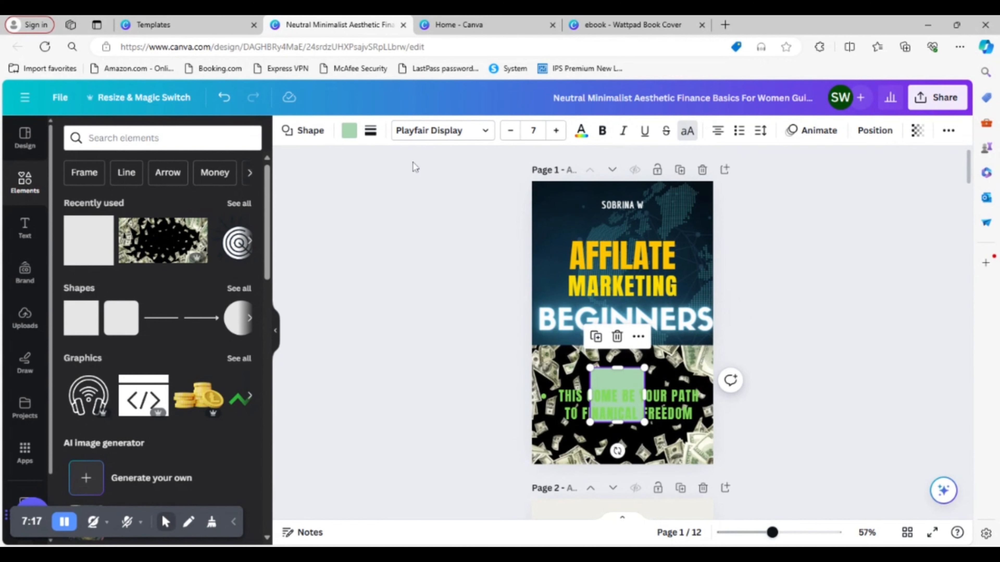
{"action": "left_click", "coordinate": [348, 131]}
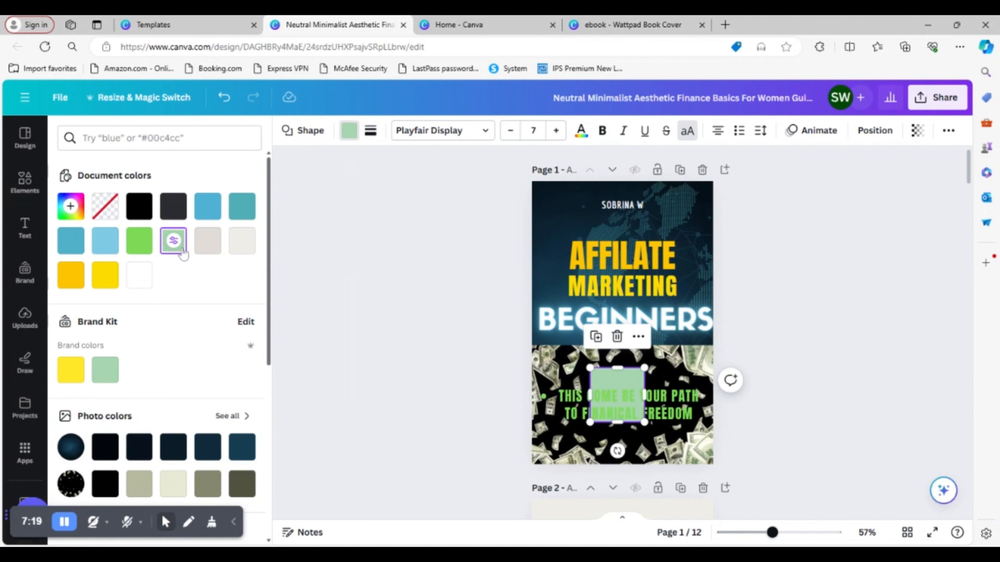
{"action": "left_click", "coordinate": [173, 484]}
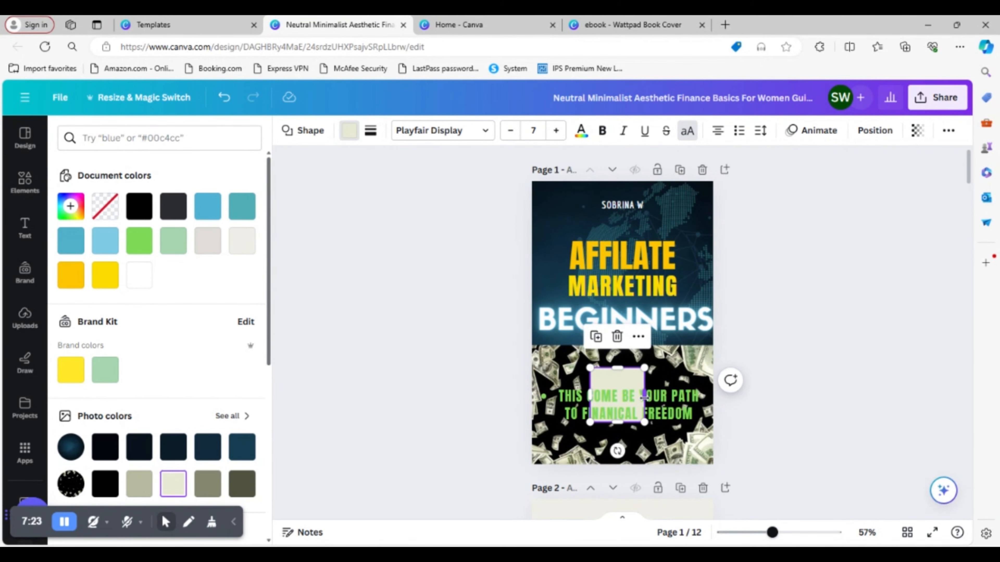
- Stretch the beige square into a wide rectangle and adjust its height so it frames the two tagline lines
{"action": "left_click_drag", "start_coordinate": [644, 397], "coordinate": [695, 397]}
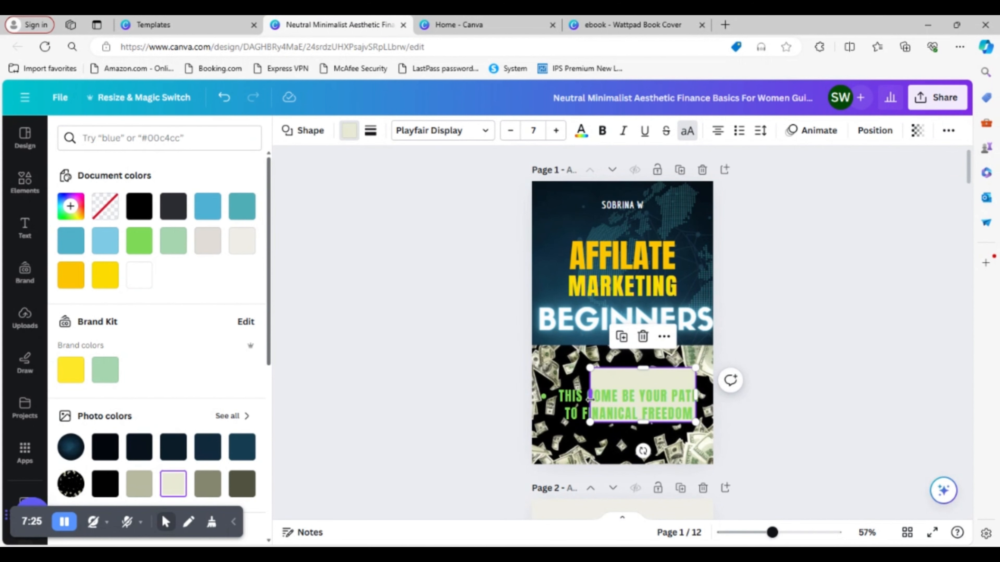
{"action": "left_click_drag", "start_coordinate": [590, 398], "coordinate": [550, 398]}
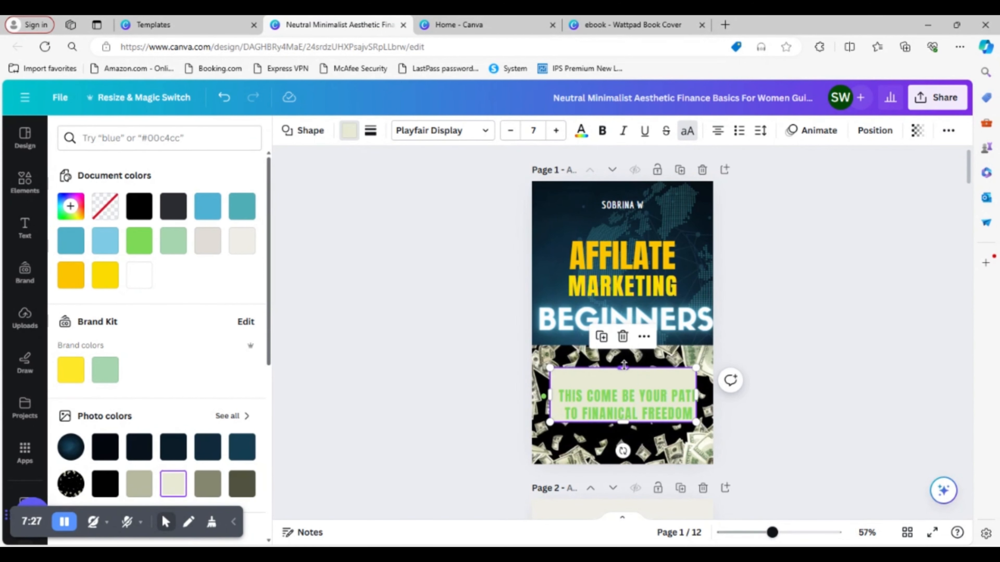
{"action": "left_click_drag", "start_coordinate": [624, 366], "coordinate": [624, 381]}
{"action": "left_click_drag", "start_coordinate": [622, 421], "coordinate": [623, 432]}
- Change the cover tagline's text colour to black
{"action": "double_click", "coordinate": [643, 417]}
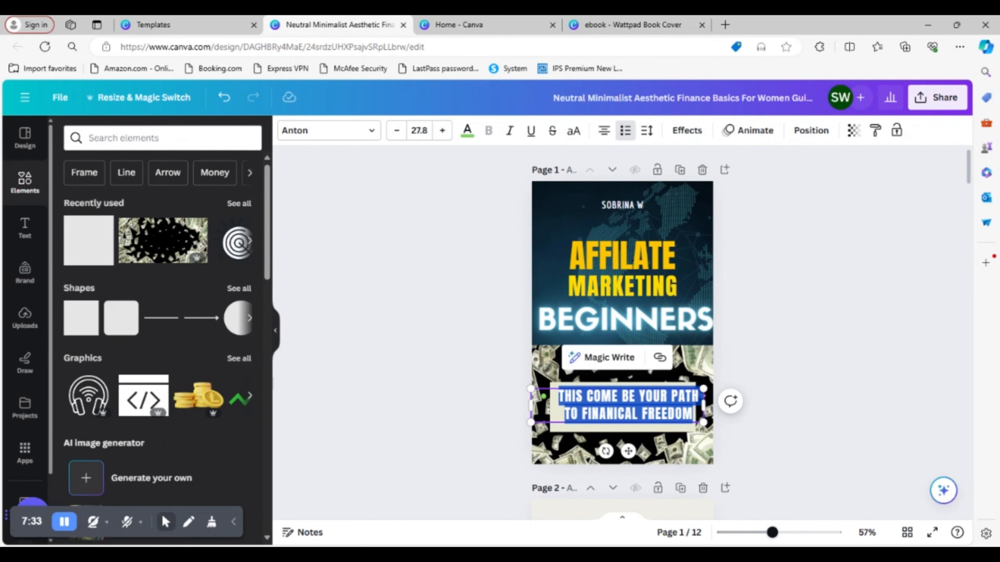
{"action": "left_click", "coordinate": [467, 130]}
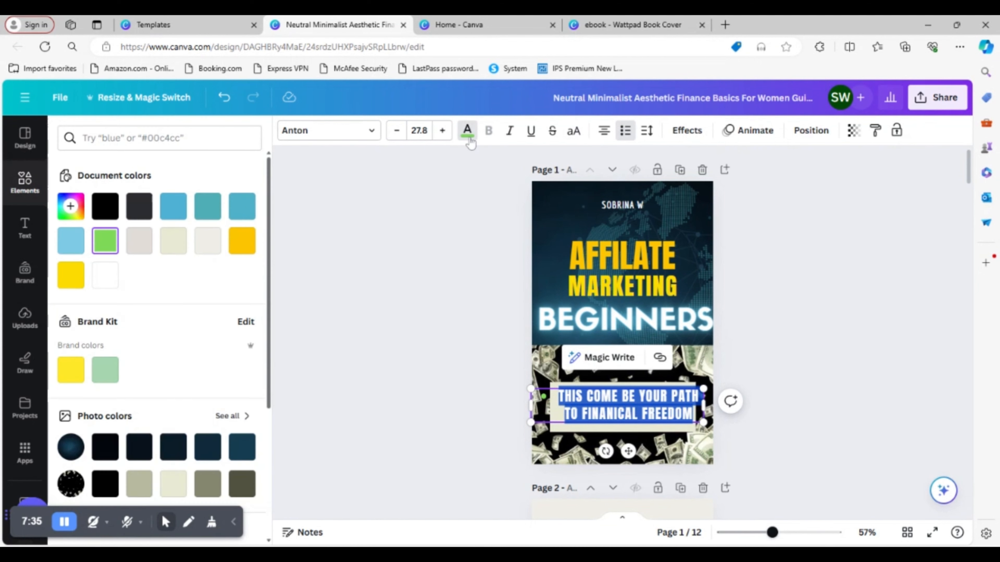
{"action": "left_click", "coordinate": [107, 211]}
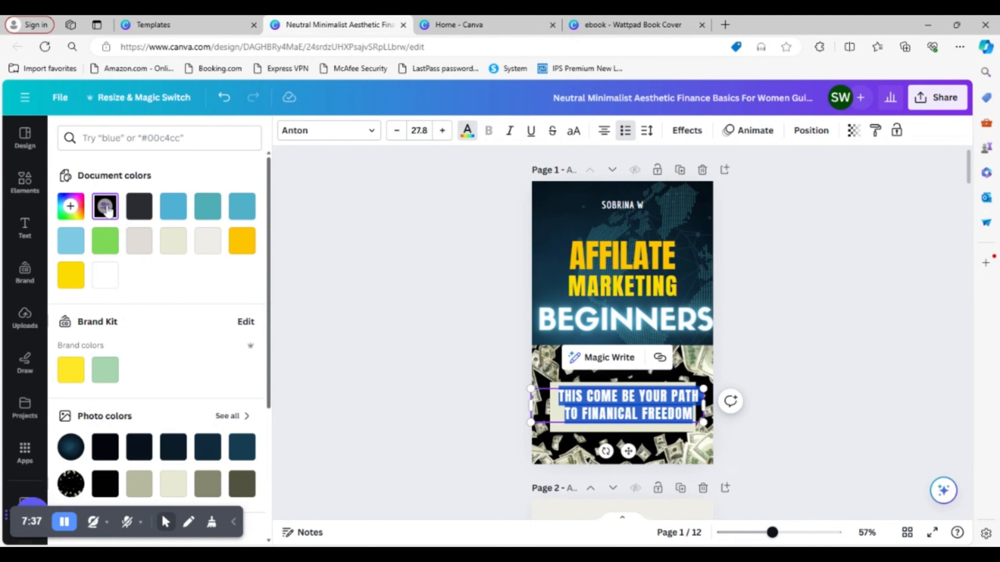
{"action": "left_click", "coordinate": [646, 445]}
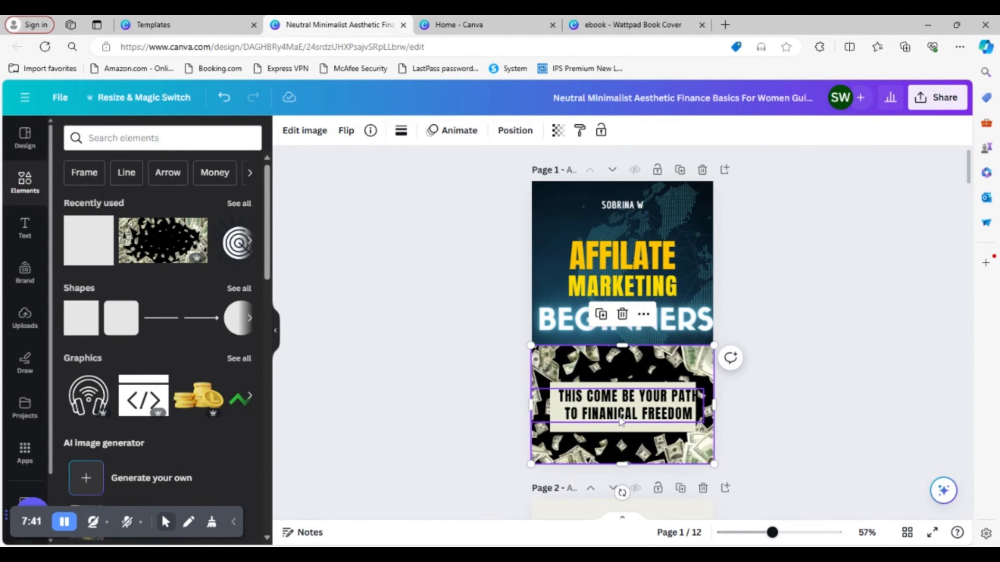
- Shift the beige rectangle slightly right behind the tagline and extend its left edge so it frames both text lines
{"action": "left_click", "coordinate": [674, 410]}
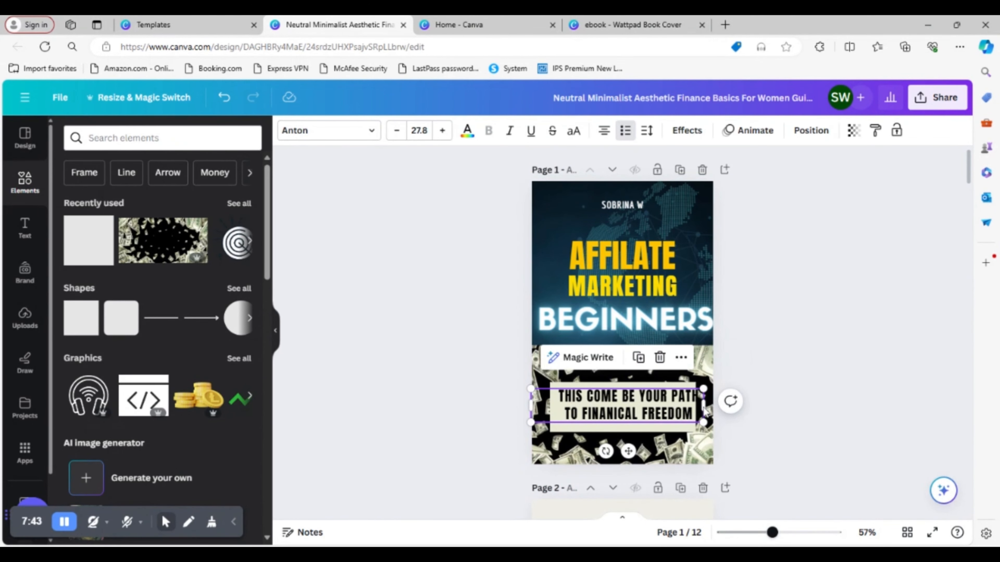
{"action": "left_click_drag", "start_coordinate": [633, 428], "coordinate": [637, 425]}
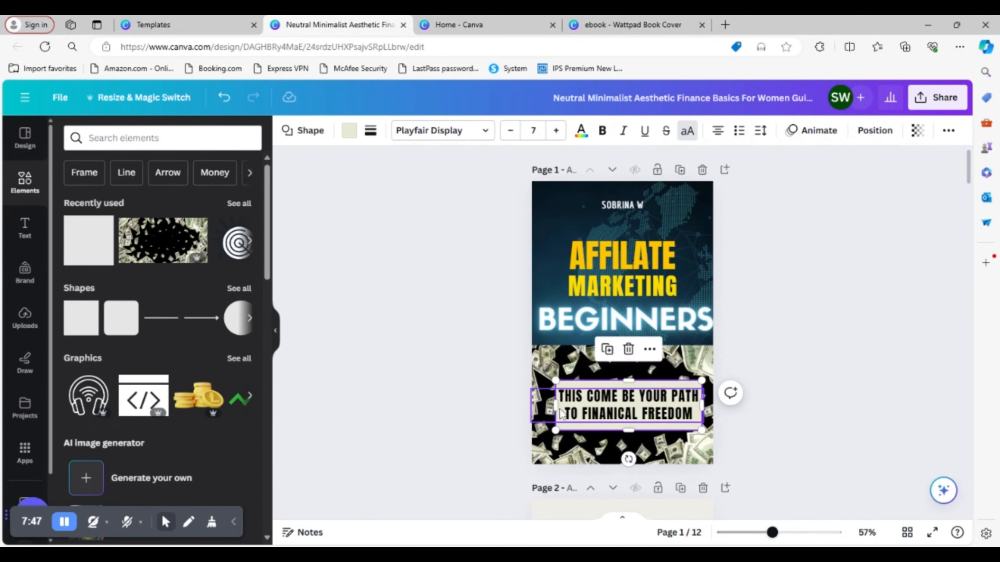
{"action": "left_click_drag", "start_coordinate": [556, 405], "coordinate": [549, 406]}
{"action": "left_click_drag", "start_coordinate": [550, 406], "coordinate": [550, 406]}
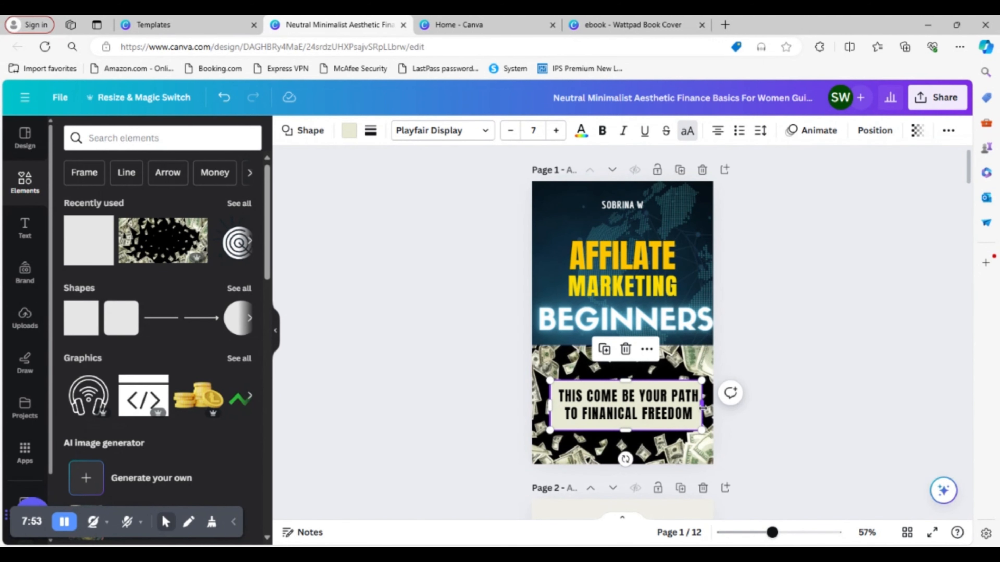
{"action": "left_click", "coordinate": [817, 311]}
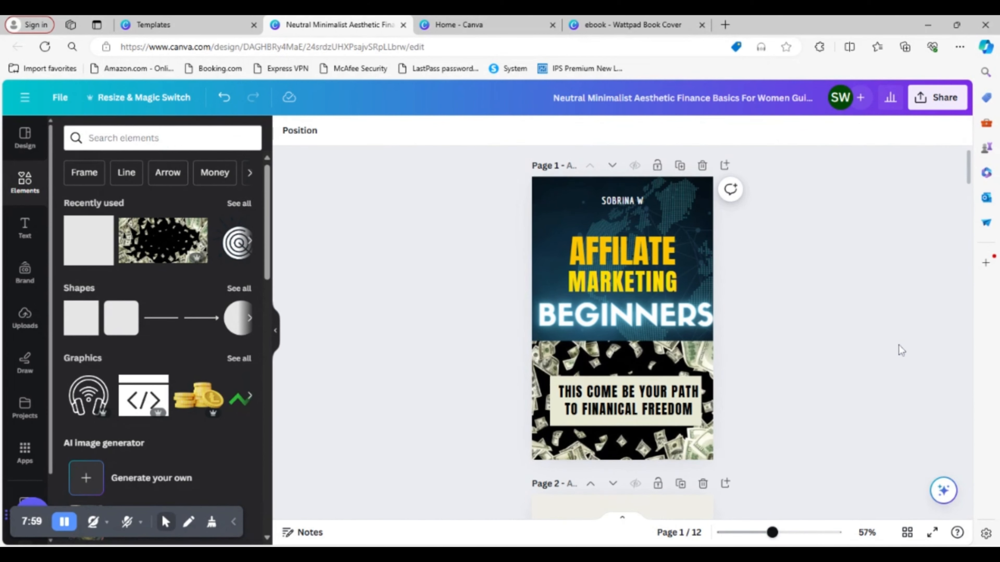
- Switch to the other ebook design and copy the heading "Affilate Marketing for Beginners" from its page 2
{"action": "scroll", "coordinate": [902, 345], "scroll_direction": "down", "scroll_amount": 5}
{"action": "scroll", "coordinate": [888, 338], "scroll_direction": "up", "scroll_amount": 2}
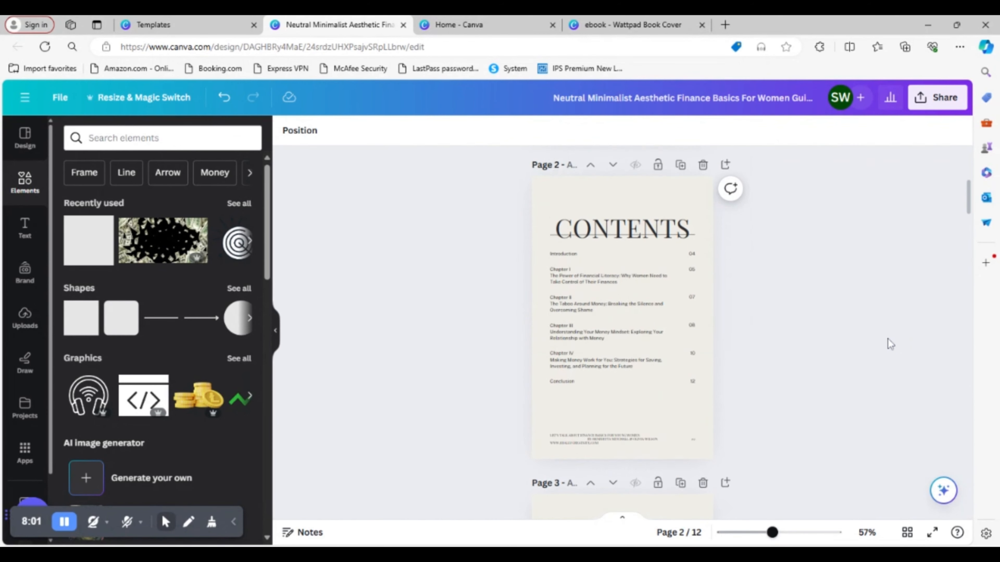
{"action": "left_click", "coordinate": [798, 532]}
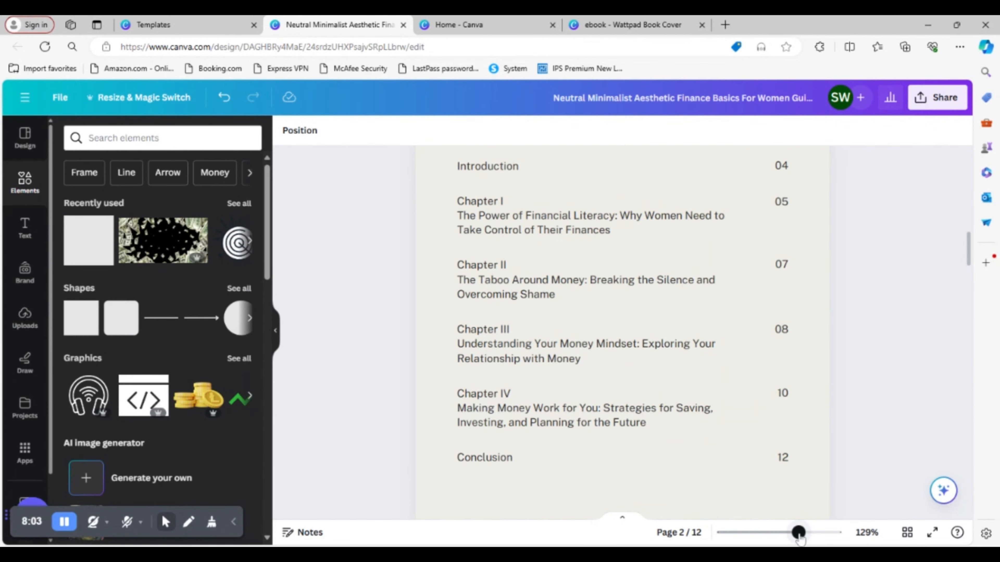
{"action": "scroll", "coordinate": [825, 453], "scroll_direction": "up", "scroll_amount": 3}
{"action": "scroll", "coordinate": [835, 434], "scroll_direction": "down", "scroll_amount": 2}
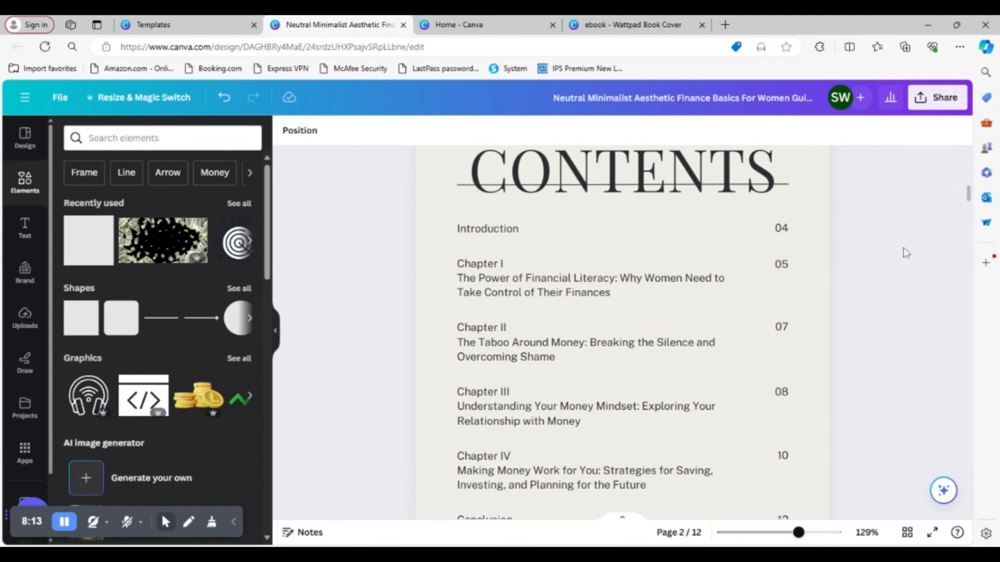
{"action": "scroll", "coordinate": [886, 260], "scroll_direction": "up", "scroll_amount": 2}
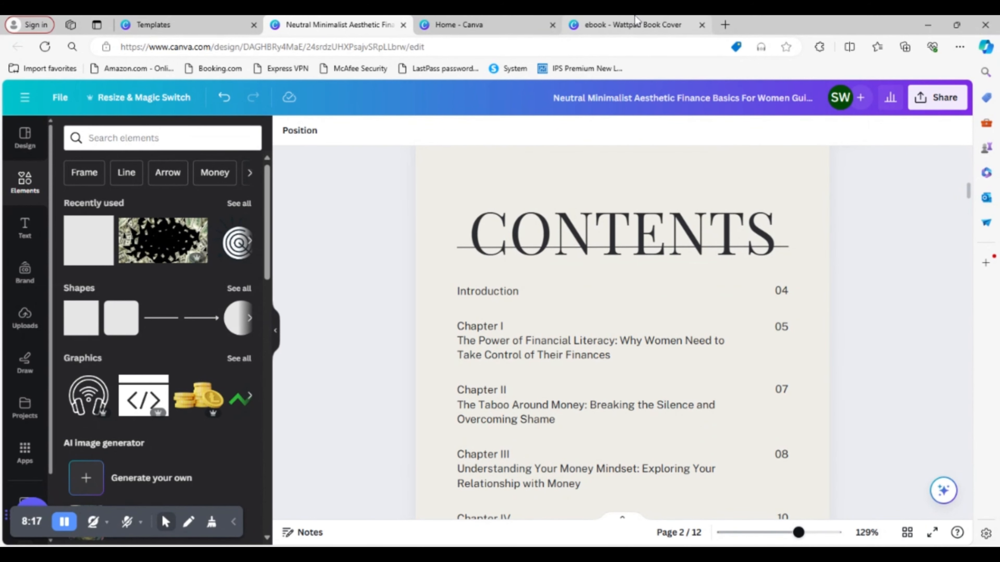
{"action": "left_click", "coordinate": [628, 27]}
{"action": "scroll", "coordinate": [862, 350], "scroll_direction": "down", "scroll_amount": 8}
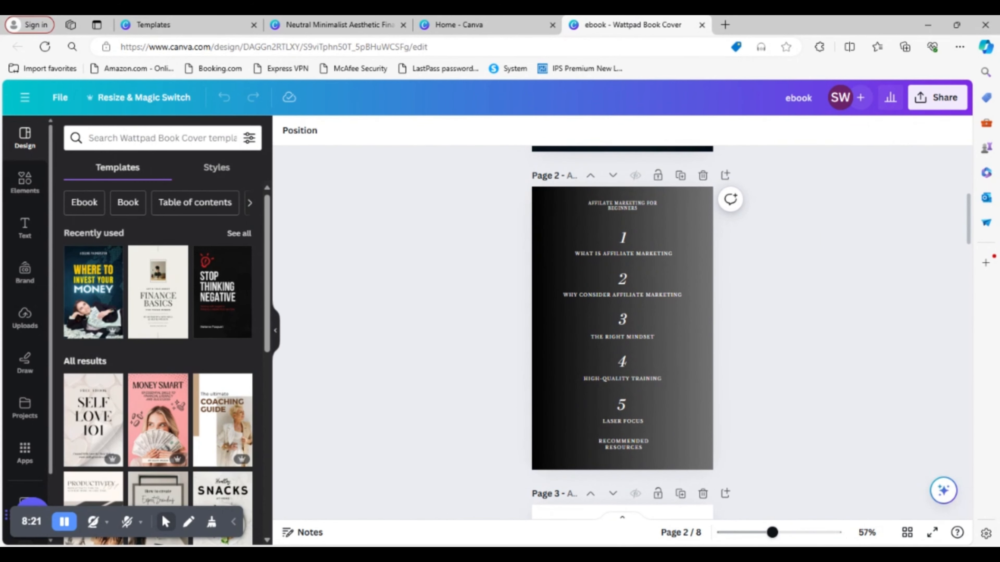
{"action": "left_click_drag", "start_coordinate": [772, 533], "coordinate": [789, 535]}
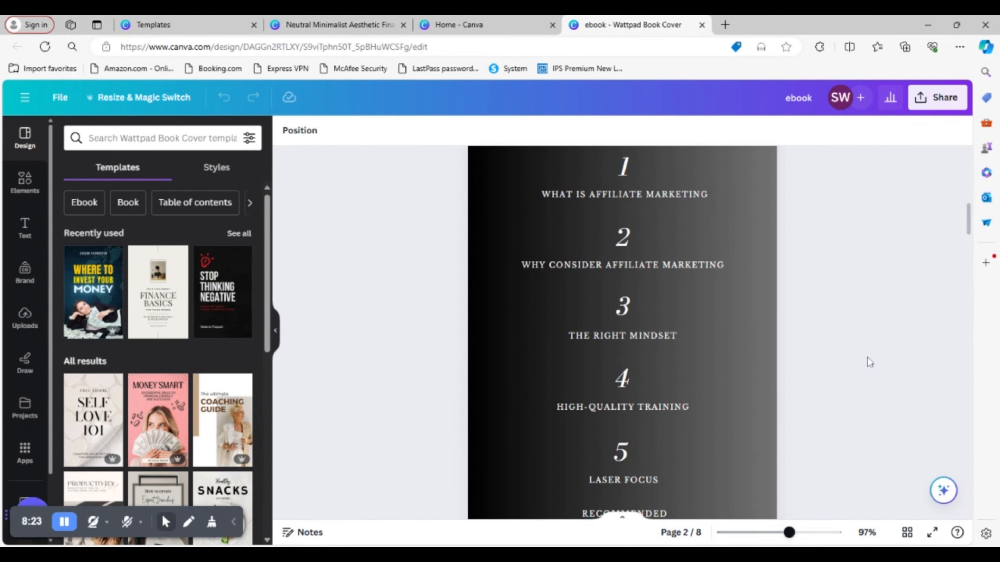
{"action": "scroll", "coordinate": [866, 356], "scroll_direction": "up", "scroll_amount": 5}
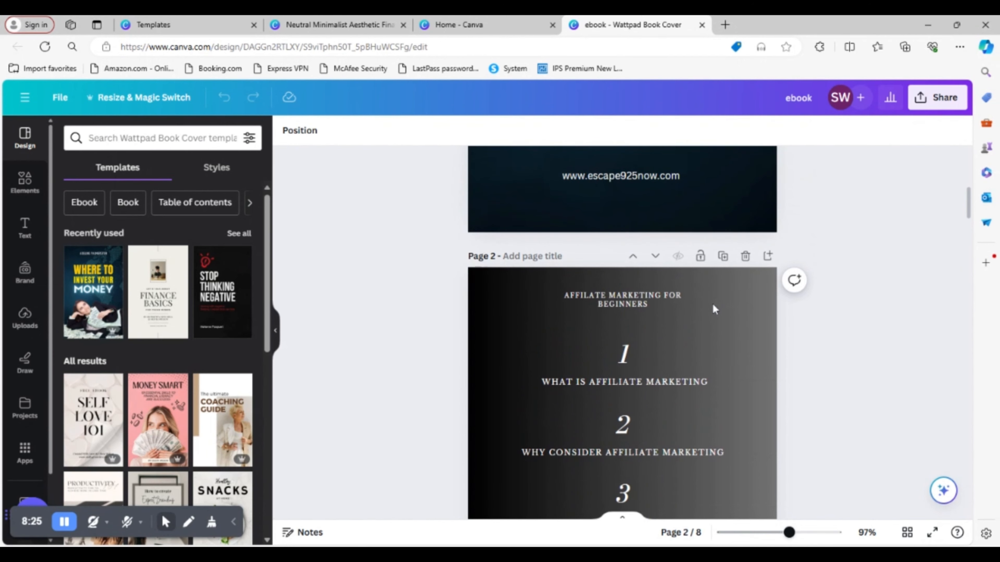
{"action": "double_click", "coordinate": [660, 306]}
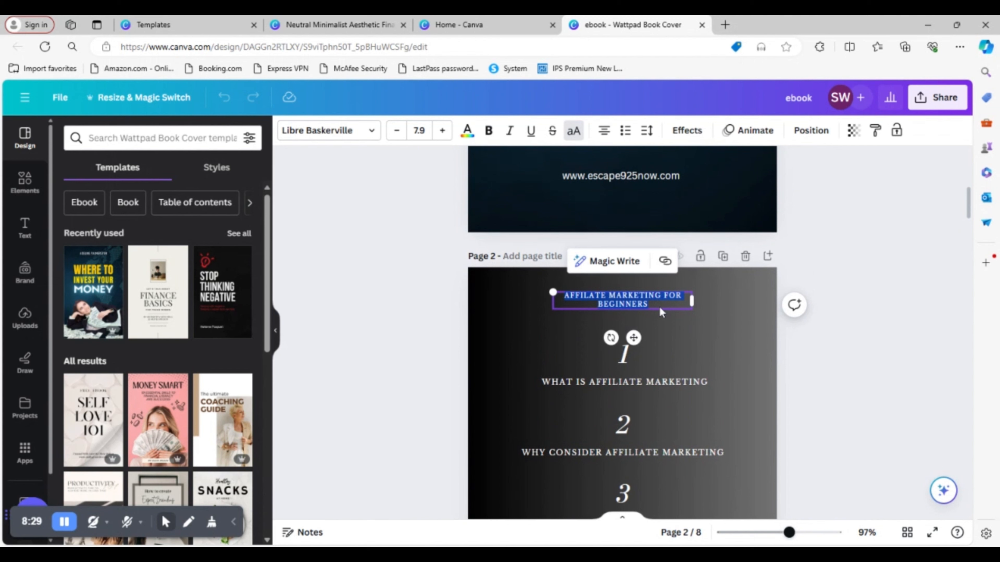
- Return to the finance template design and replace the Introduction entry on the Contents page with the copied "Affilate Marketing for Beginners"
{"action": "left_click", "coordinate": [455, 26]}
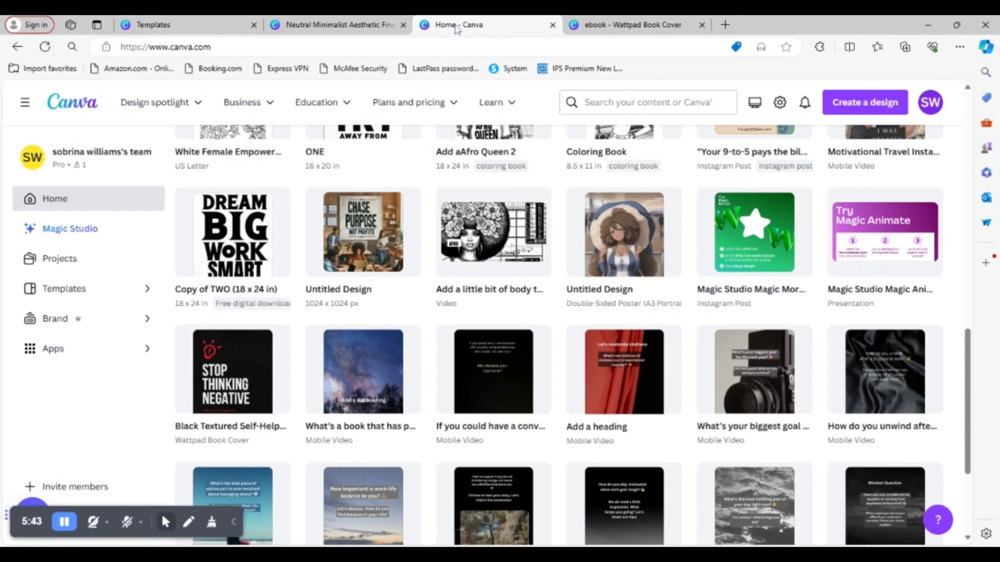
{"action": "left_click", "coordinate": [317, 30]}
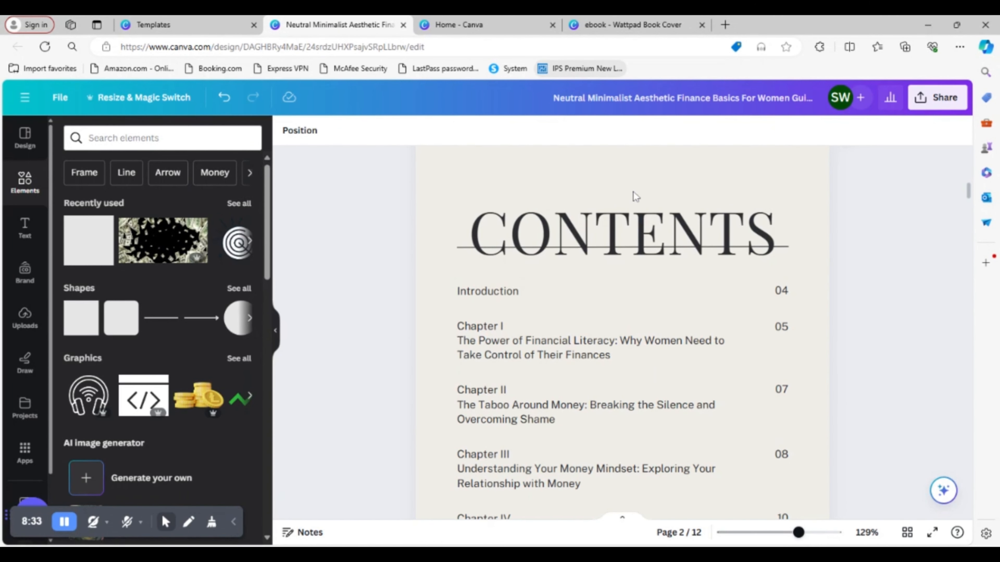
{"action": "double_click", "coordinate": [563, 301]}
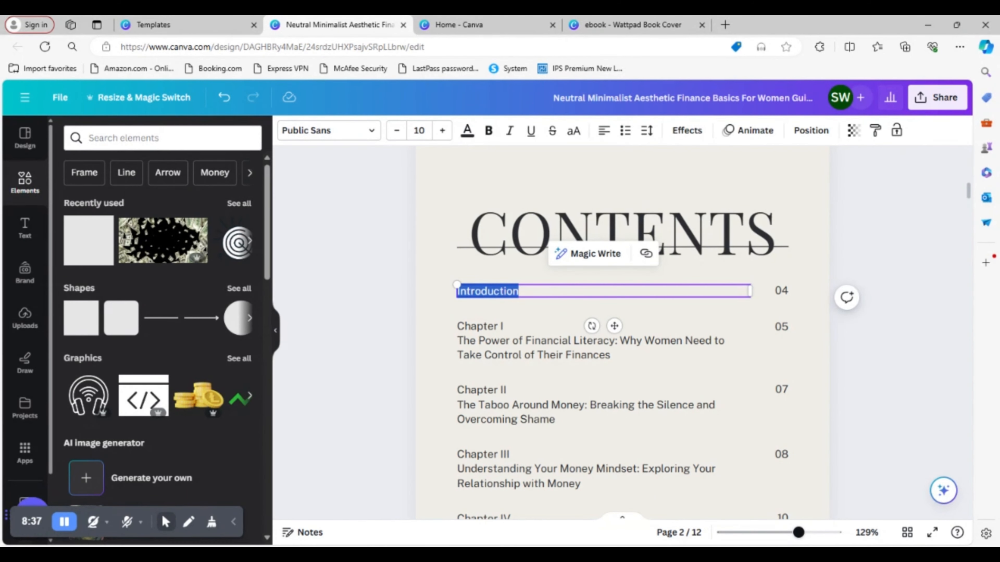
{"action": "type", "text": "Affilate Marketing for Beginners"}
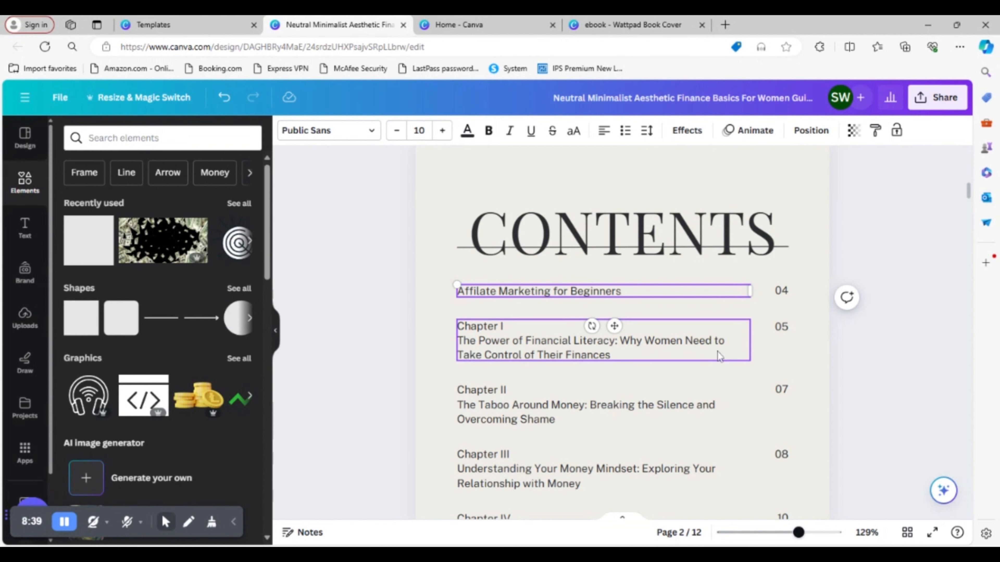
- Copy "What Is Affiliate Marketing" from the other ebook's page 2 and paste it over the Chapter I title on the Contents page
{"action": "left_click", "coordinate": [646, 30]}
{"action": "left_click", "coordinate": [648, 380]}
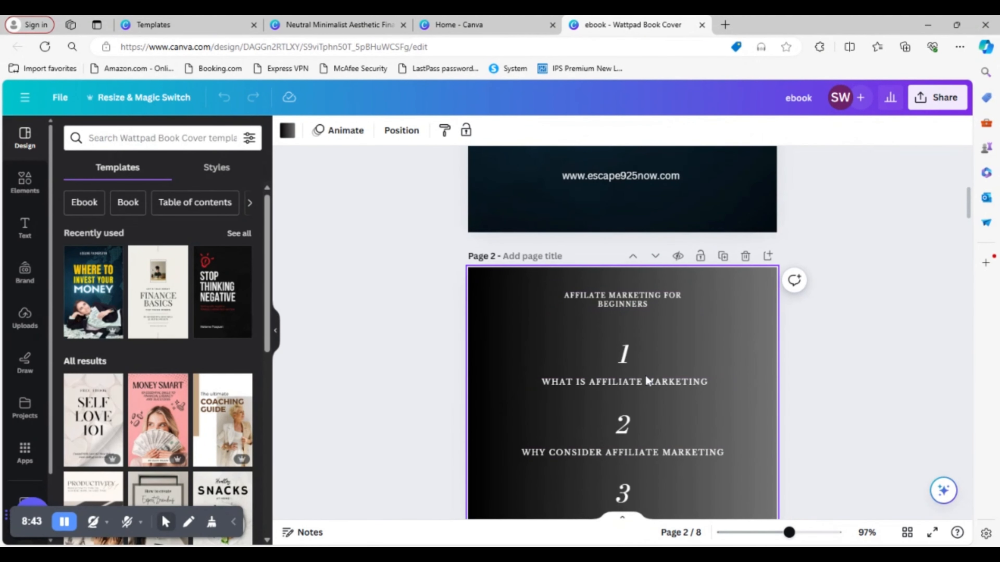
{"action": "left_click", "coordinate": [647, 380]}
{"action": "left_click", "coordinate": [648, 380]}
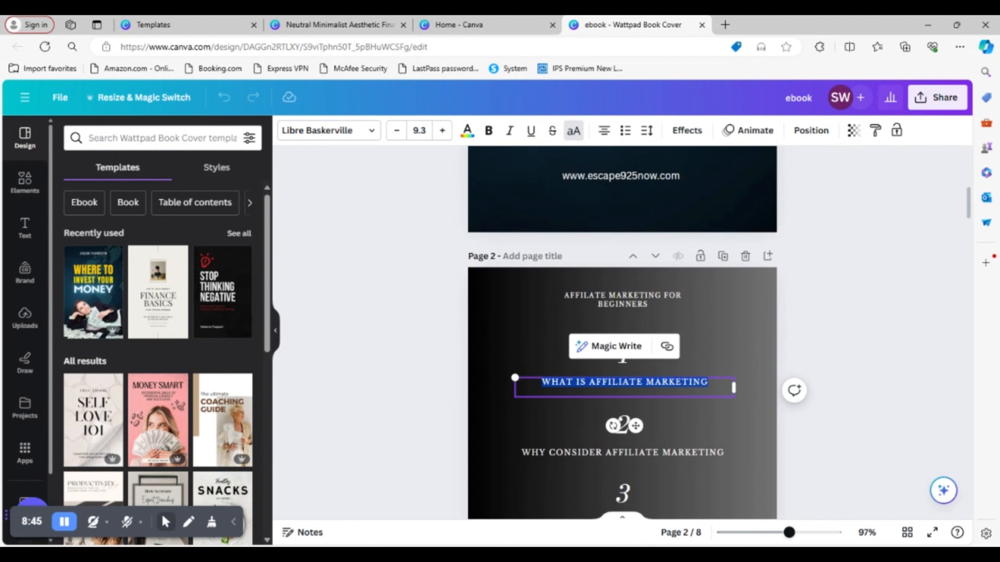
{"action": "left_click", "coordinate": [479, 31]}
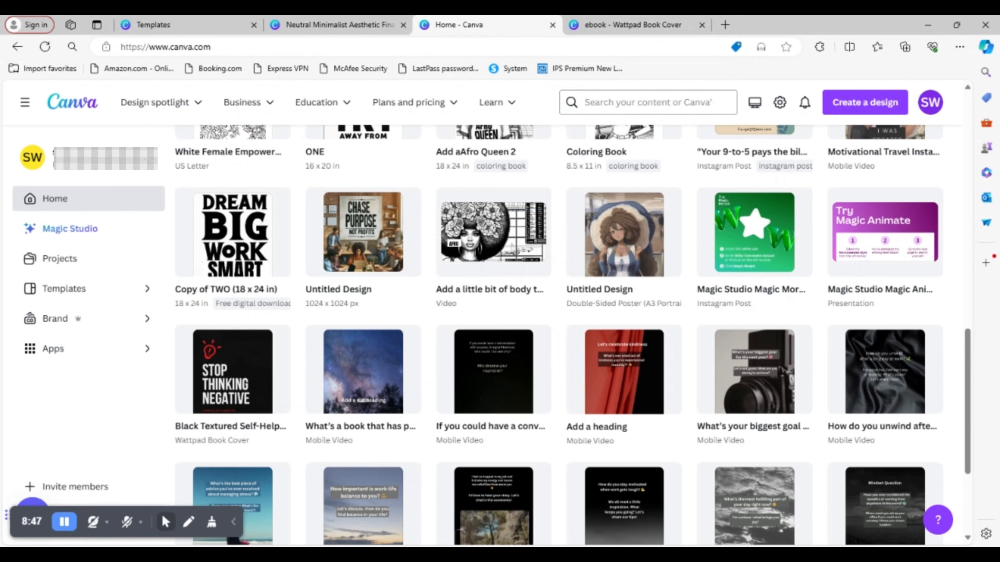
{"action": "left_click", "coordinate": [339, 24]}
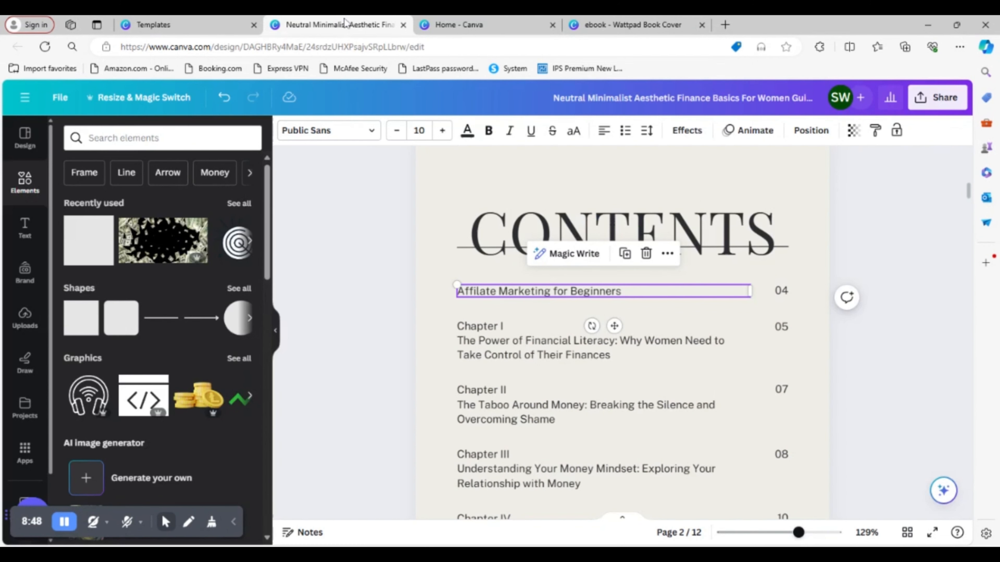
{"action": "triple_click", "coordinate": [586, 358]}
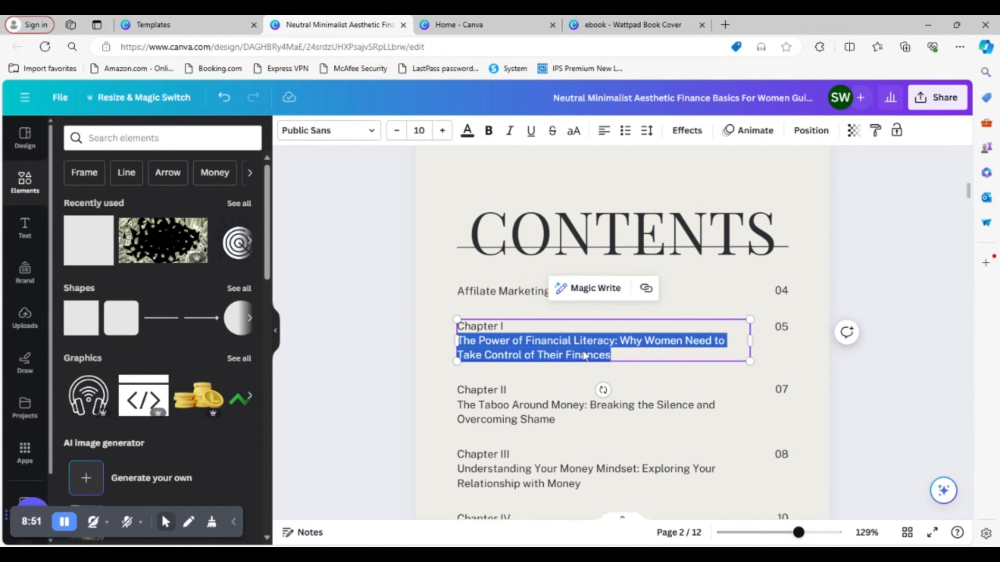
{"action": "type", "text": "What Is Affiliate Marketing"}
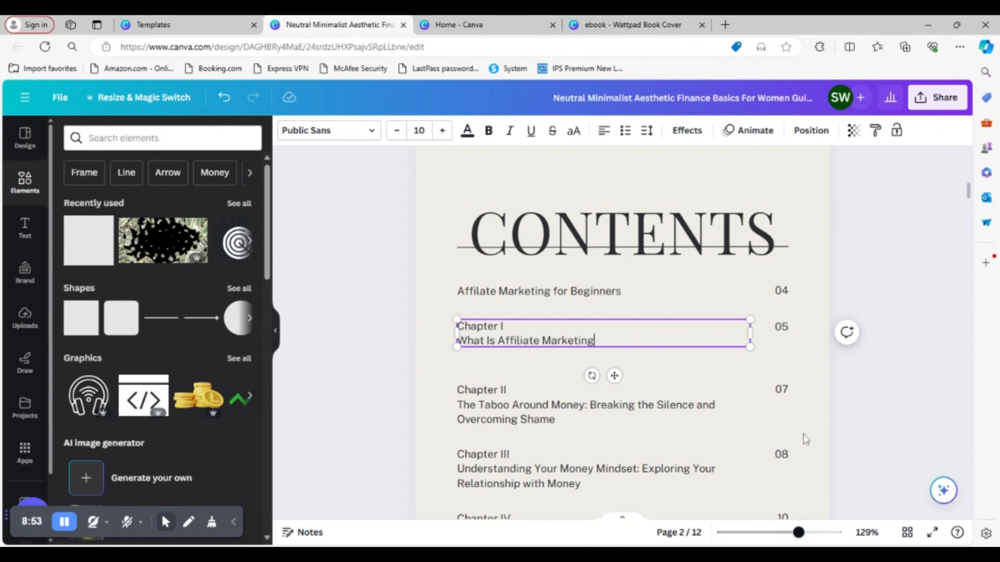
- Delete the page number 04 beside the "Affilate Marketing for Beginners" entry
{"action": "left_click", "coordinate": [782, 291]}
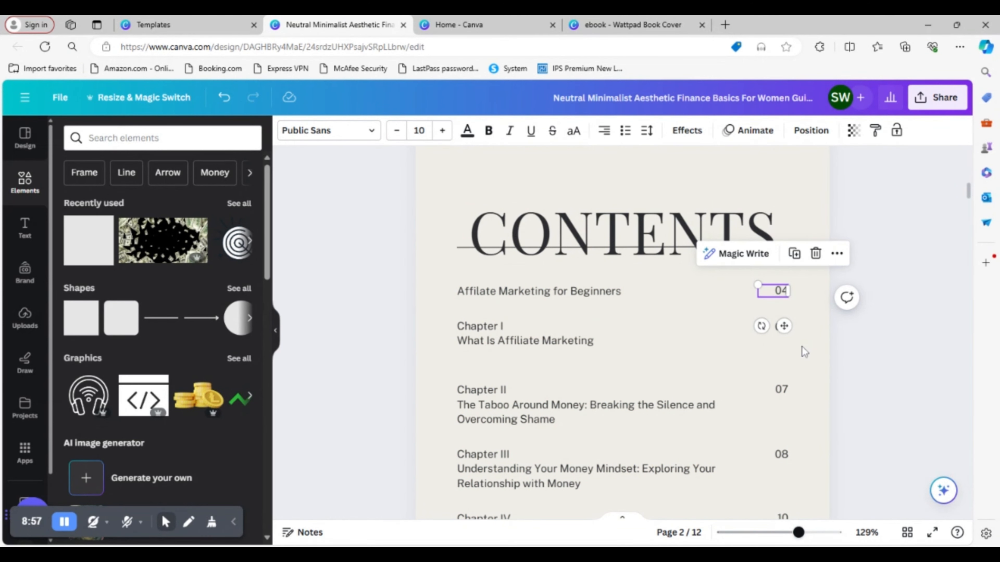
{"action": "double_click", "coordinate": [785, 294]}
{"action": "left_click", "coordinate": [786, 292]}
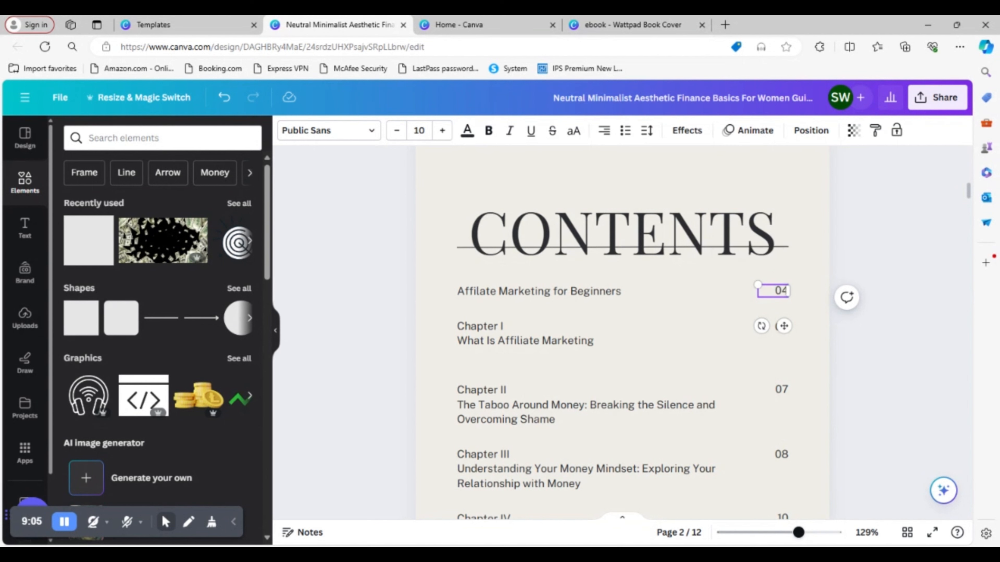
{"action": "key", "text": "BackSpace"}
{"action": "left_click", "coordinate": [791, 352]}
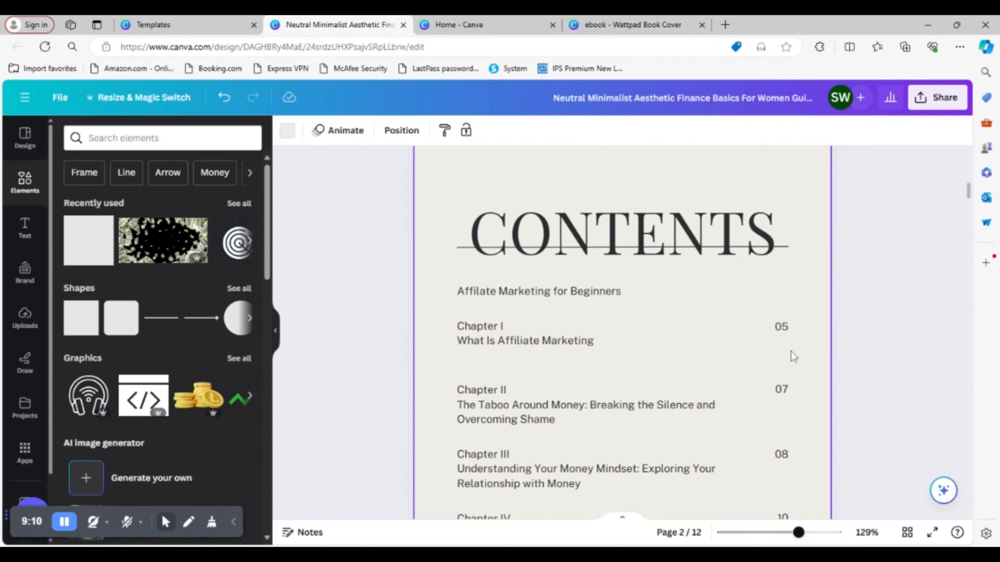
- Replace Chapter I's page number on the Contents page with 1
{"action": "double_click", "coordinate": [789, 330]}
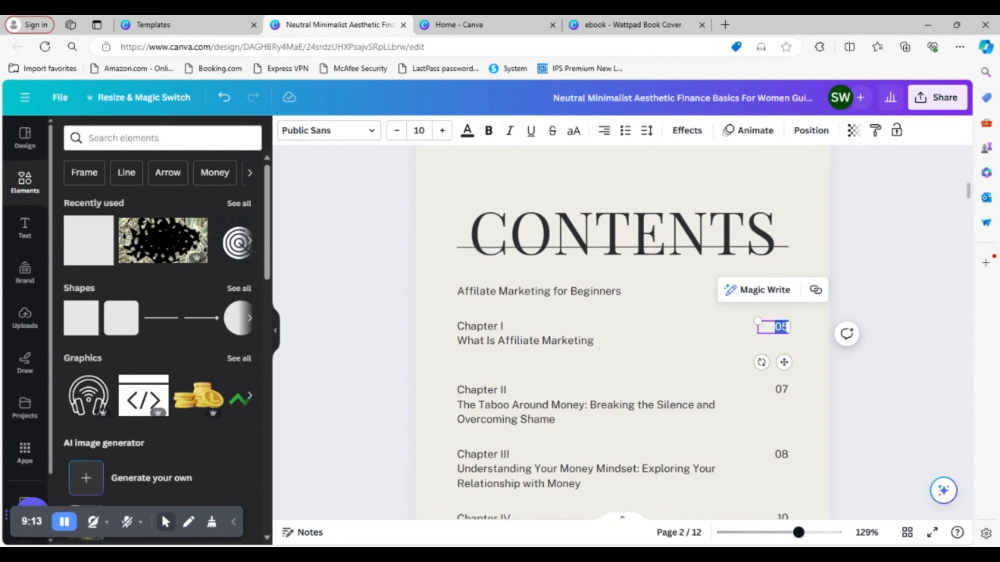
{"action": "left_click", "coordinate": [788, 327]}
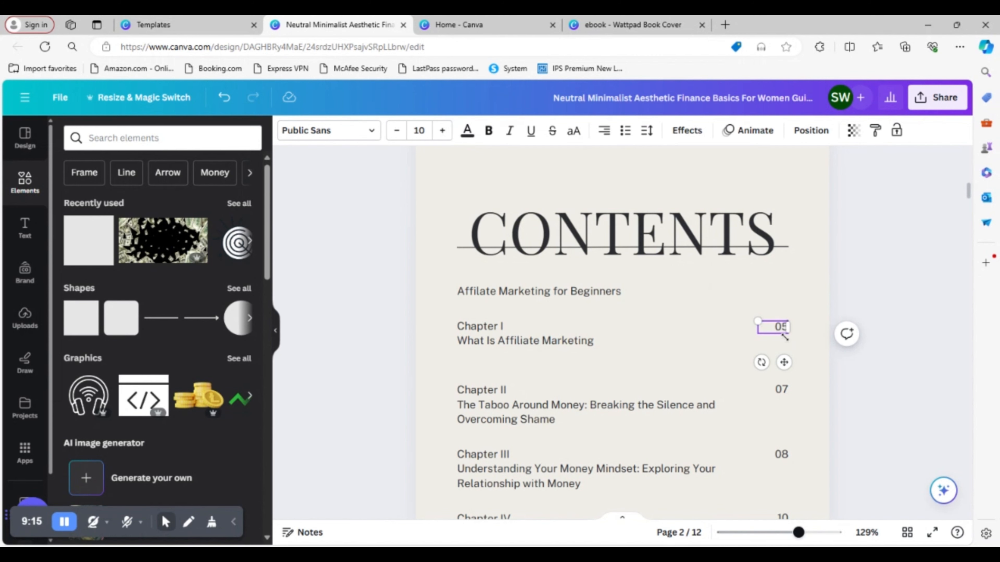
{"action": "double_click", "coordinate": [782, 327]}
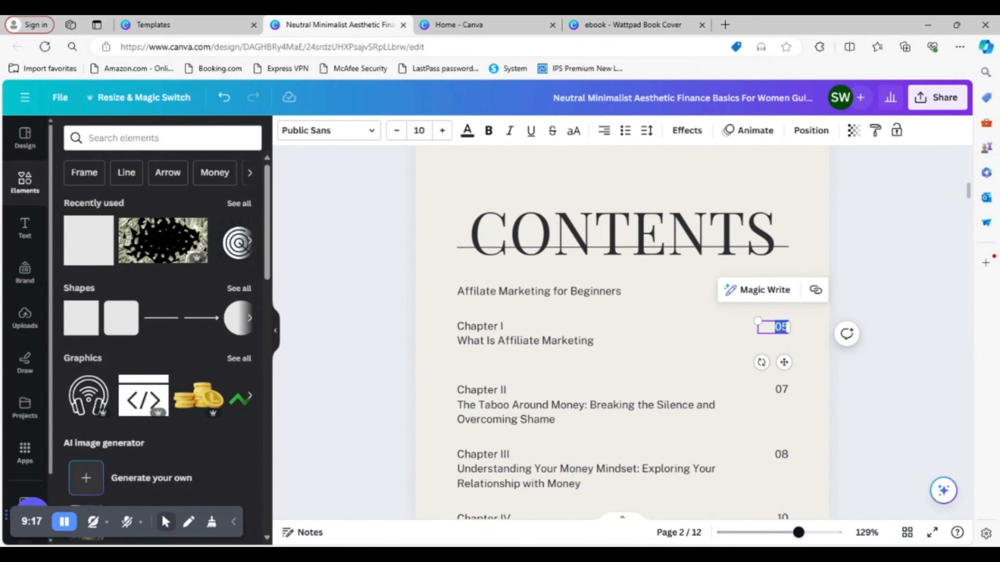
{"action": "key", "text": "BackSpace"}
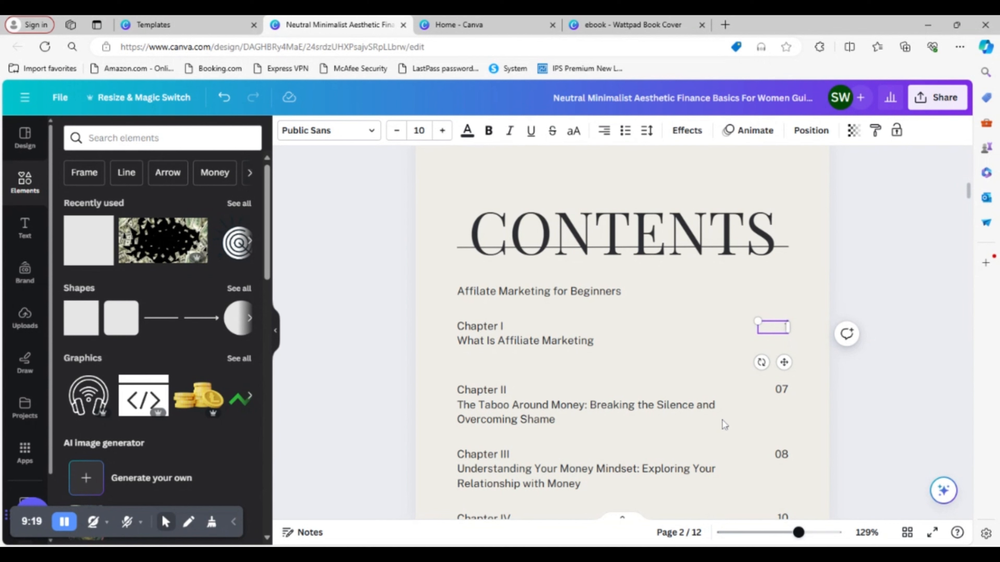
{"action": "left_click", "coordinate": [241, 289]}
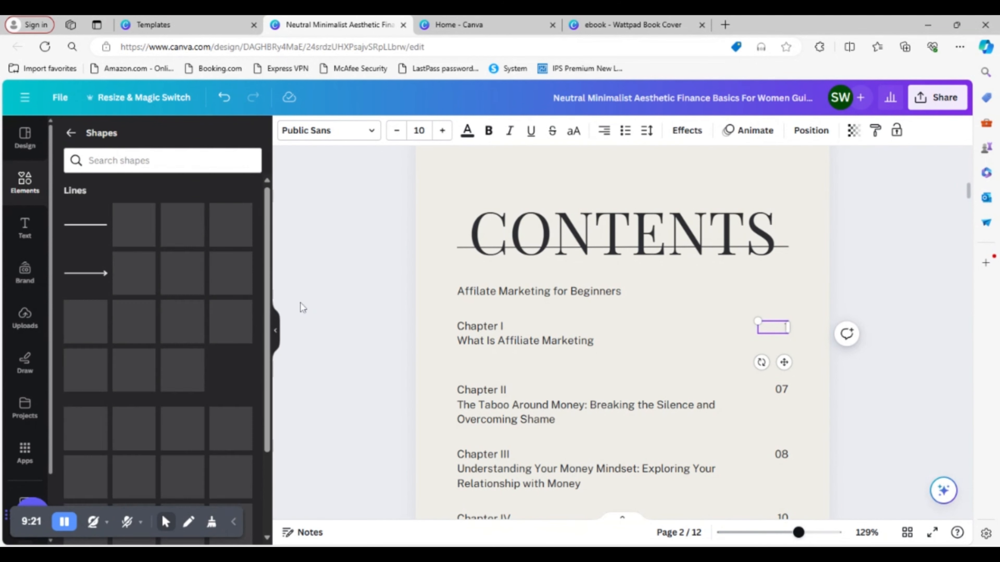
{"action": "left_click", "coordinate": [324, 311]}
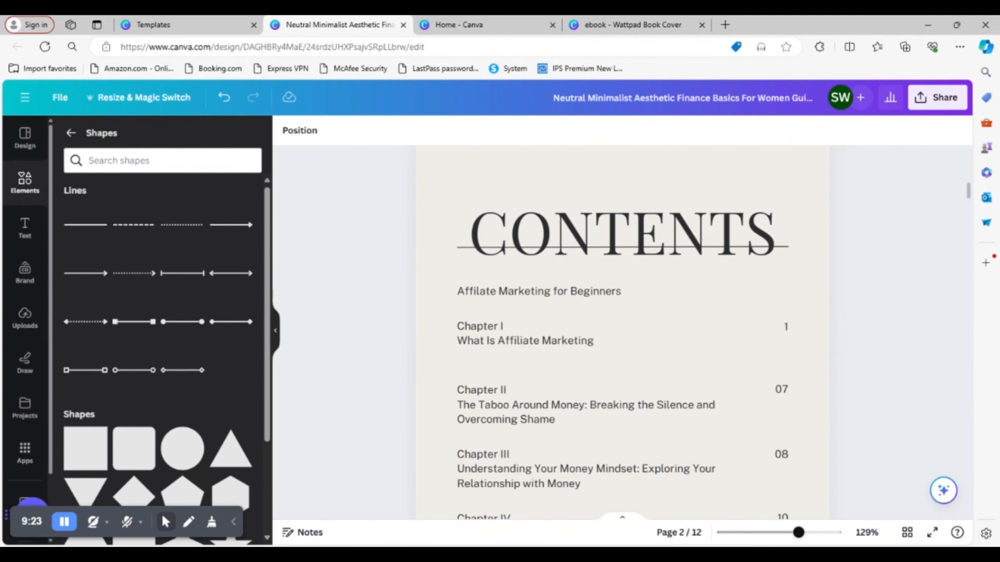
- Switch to the other ebook and copy the "Why Consider Affiliate Marketing" title from its page 2
{"action": "left_click", "coordinate": [656, 27]}
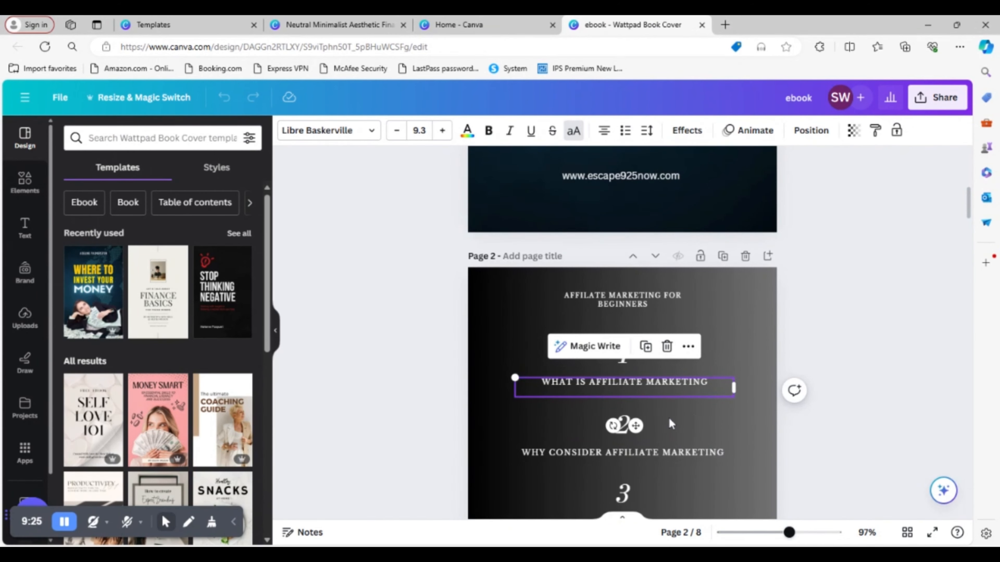
{"action": "left_click", "coordinate": [865, 342]}
{"action": "scroll", "coordinate": [685, 409], "scroll_direction": "down", "scroll_amount": 3}
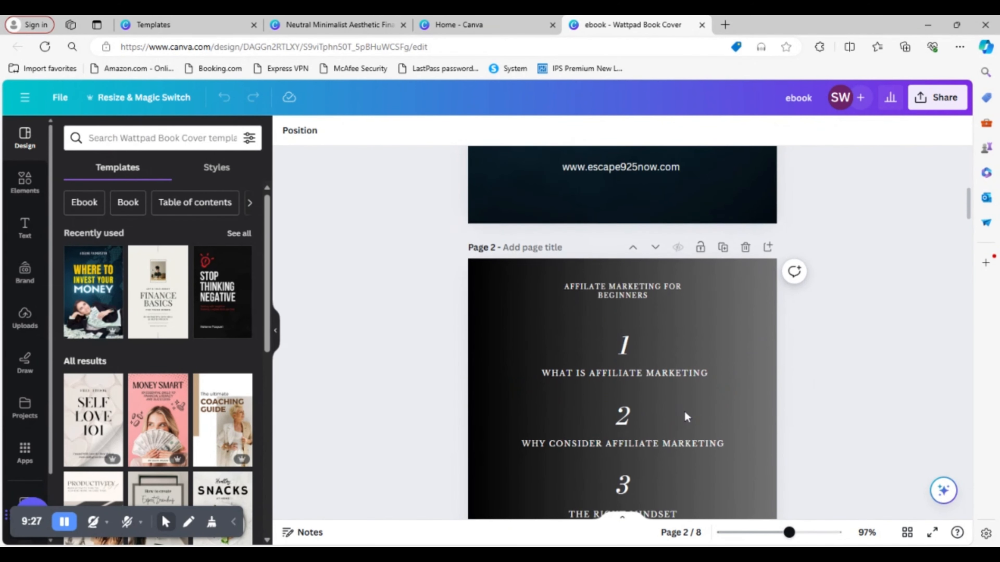
{"action": "double_click", "coordinate": [666, 331]}
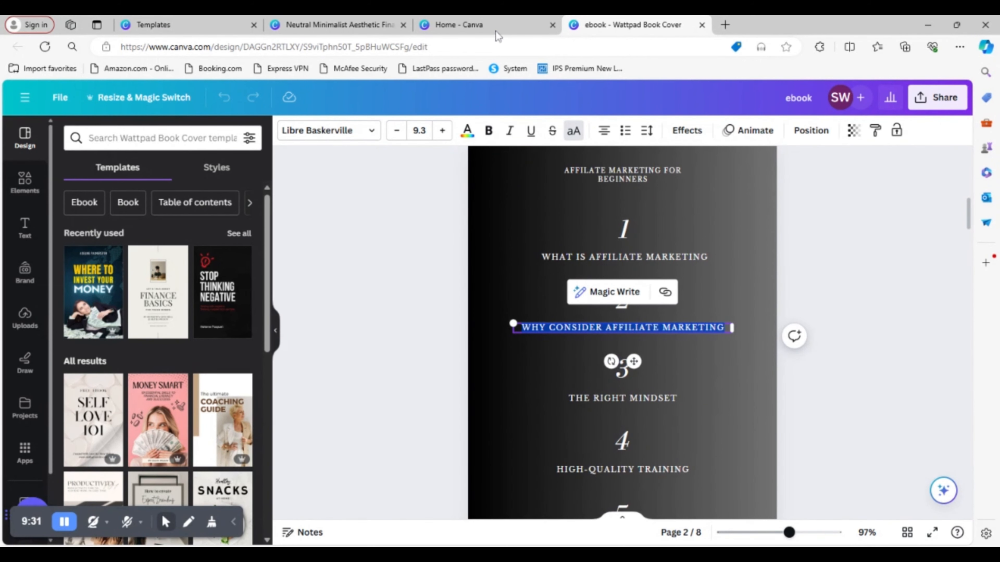
- Return to the finance template design and replace the Chapter II title on the Contents page with the copied "Why Consider Affiliate Marketing"
{"action": "left_click", "coordinate": [311, 27]}
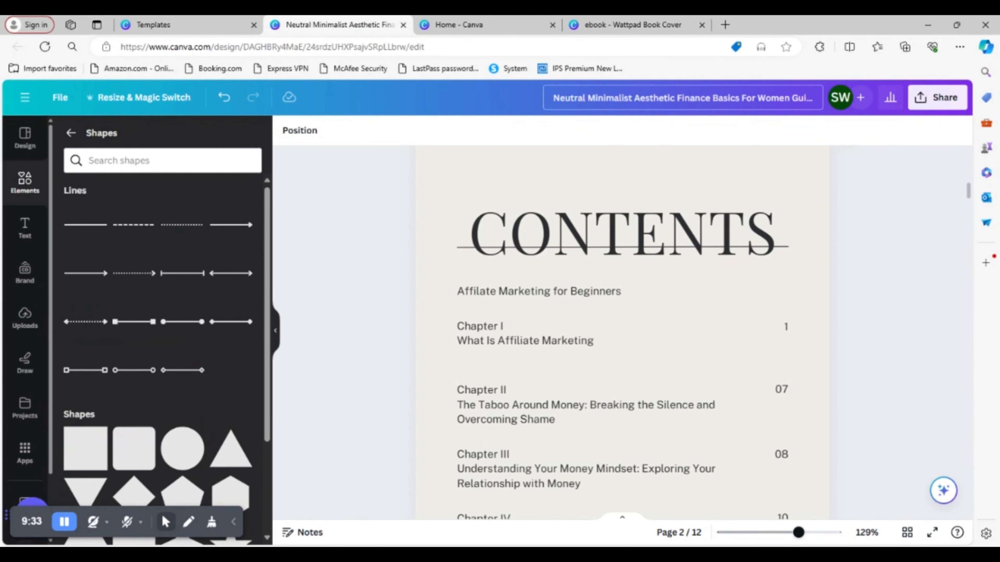
{"action": "double_click", "coordinate": [569, 416]}
{"action": "left_click", "coordinate": [568, 412]}
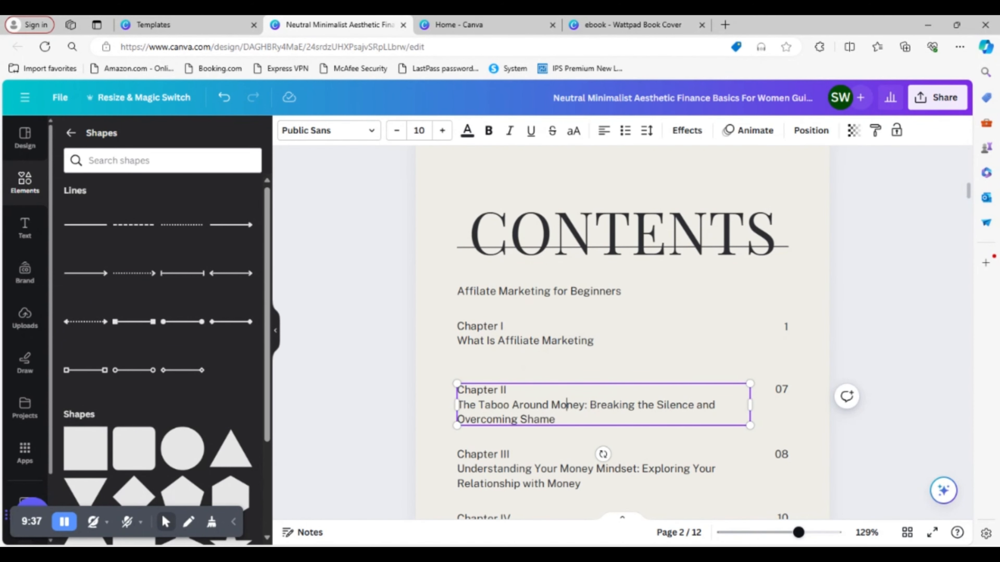
{"action": "left_click_drag", "start_coordinate": [556, 420], "coordinate": [463, 412]}
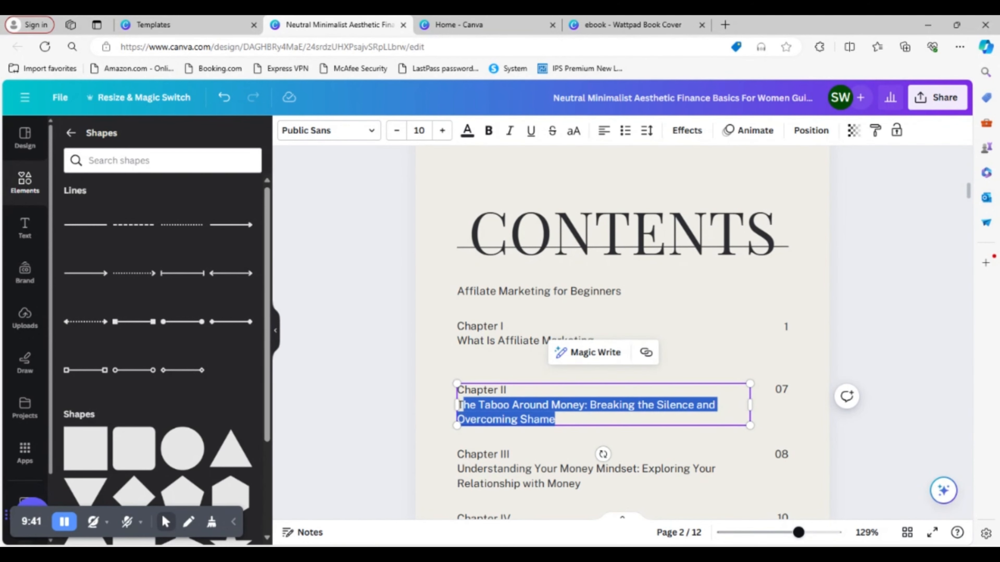
{"action": "key", "text": "BackSpace"}
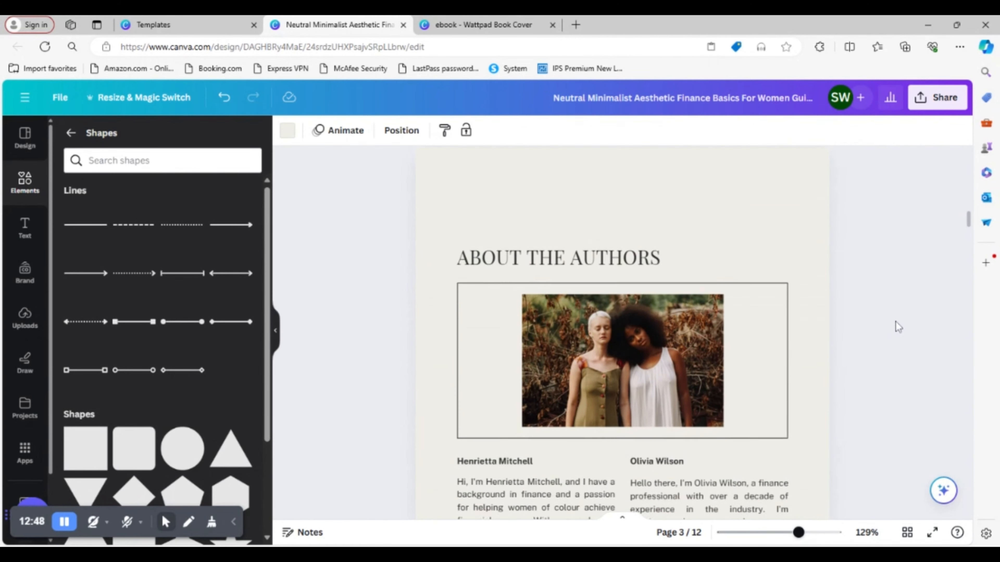
- Clear the "About the Authors" heading text on page 3
{"action": "scroll", "coordinate": [896, 322], "scroll_direction": "down", "scroll_amount": 1}
{"action": "scroll", "coordinate": [896, 321], "scroll_direction": "down", "scroll_amount": 6}
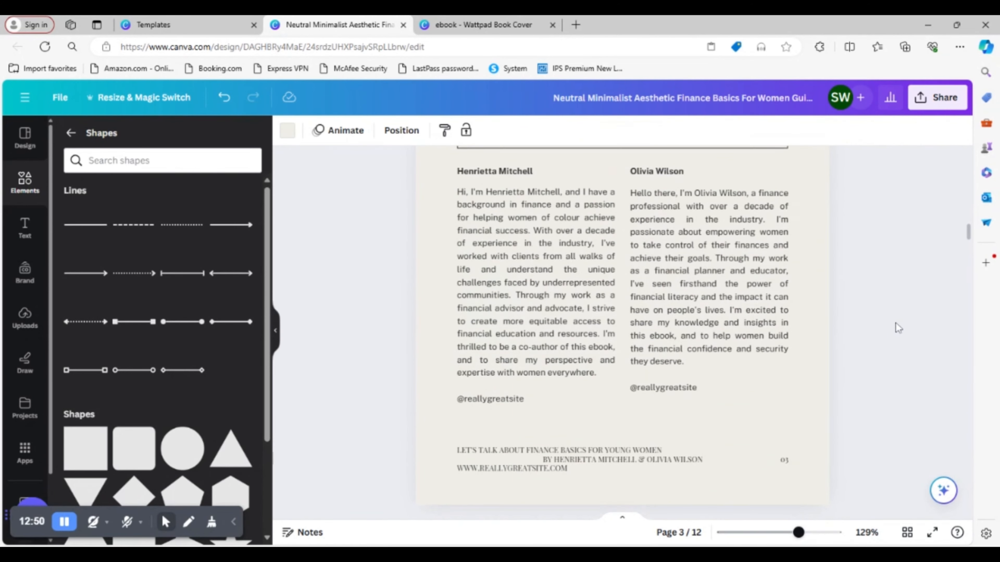
{"action": "scroll", "coordinate": [897, 323], "scroll_direction": "up", "scroll_amount": 6}
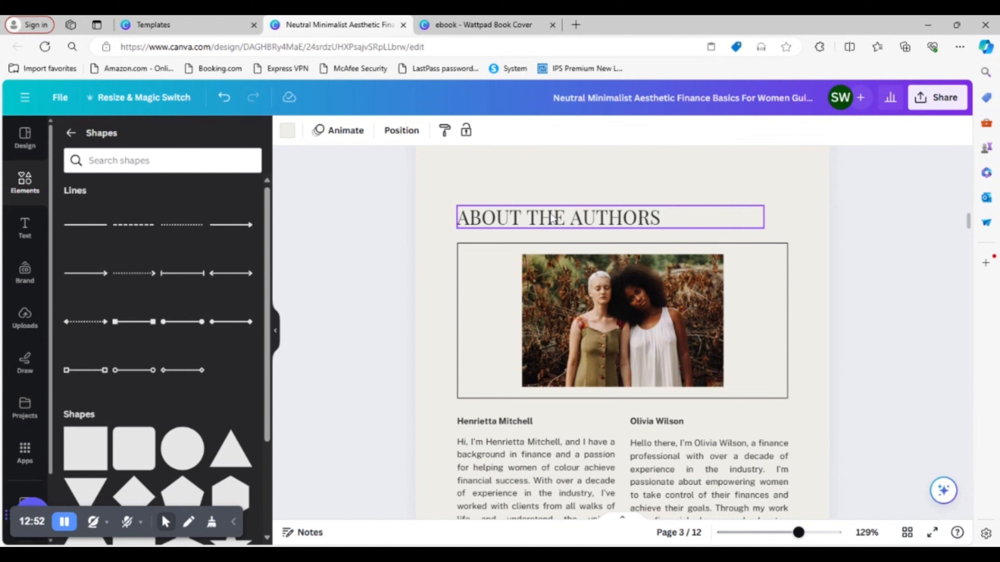
{"action": "left_click", "coordinate": [559, 220]}
{"action": "left_click", "coordinate": [560, 221]}
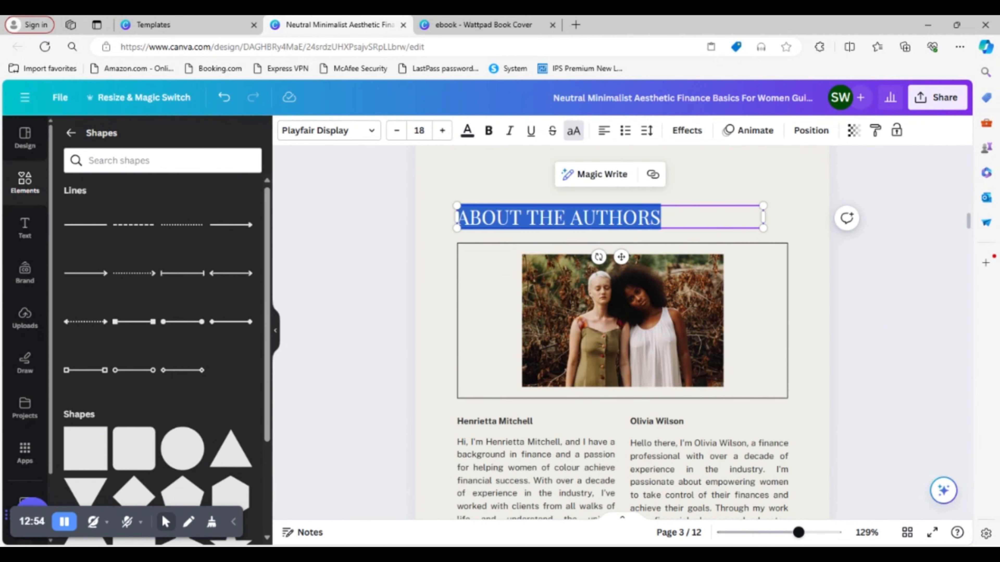
{"action": "double_click", "coordinate": [559, 219]}
{"action": "key", "text": "shift+Left"}
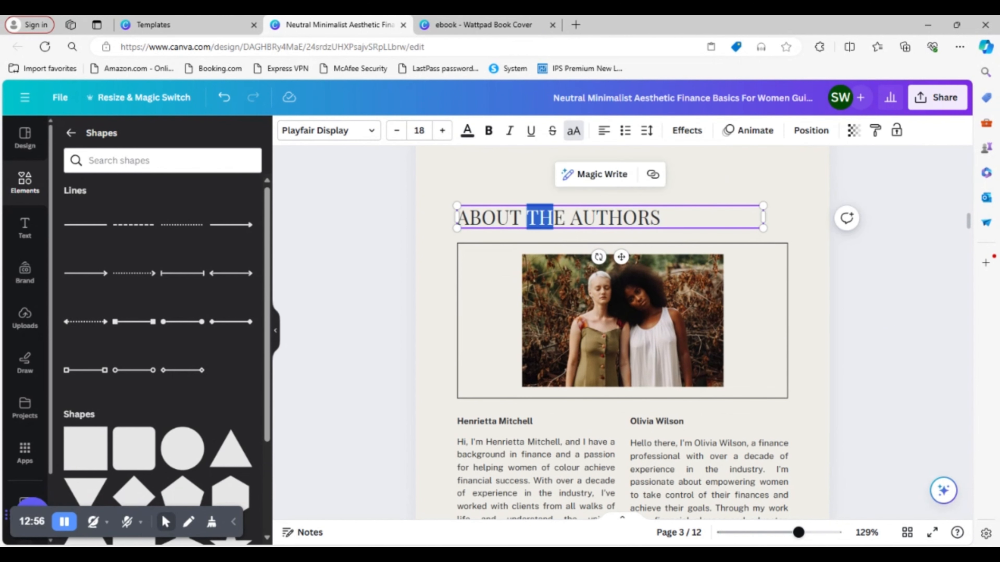
{"action": "key", "text": "BackSpace"}
{"action": "left_click", "coordinate": [555, 218]}
{"action": "left_click", "coordinate": [635, 218]}
{"action": "key", "text": "ctrl+a"}
{"action": "key", "text": "BackSpace"}
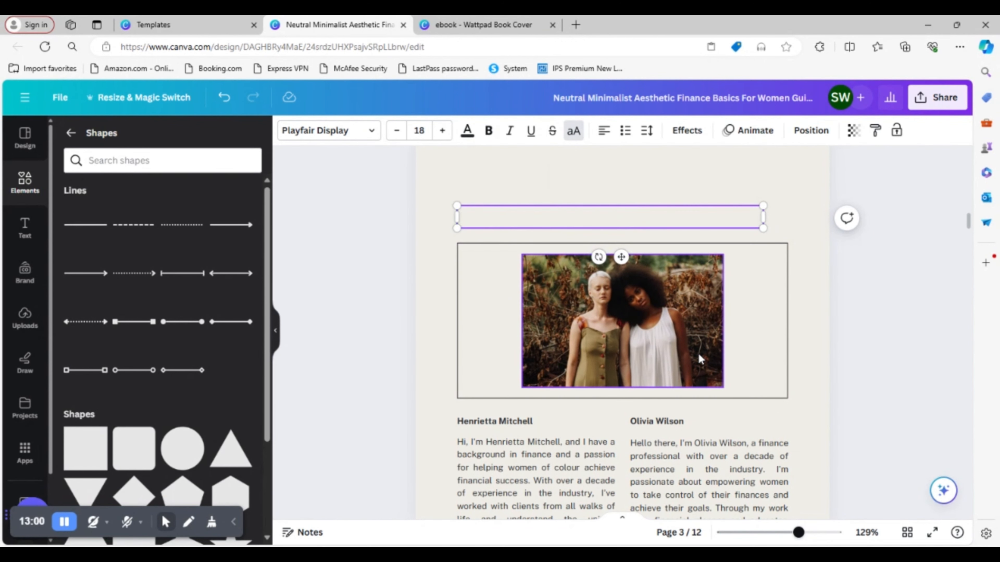
- Review the Contents page entries, and select the Chapter One title "What Is Affiliate Marketing" on page 3 of the other ebook
{"action": "left_click", "coordinate": [673, 333]}
{"action": "scroll", "coordinate": [613, 308], "scroll_direction": "up", "scroll_amount": 10}
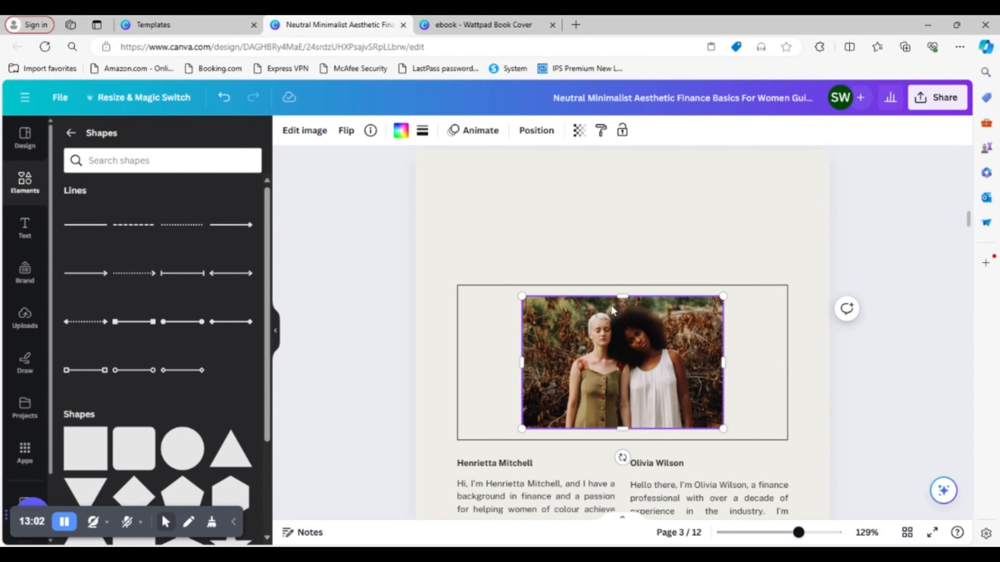
{"action": "scroll", "coordinate": [615, 314], "scroll_direction": "up", "scroll_amount": 3}
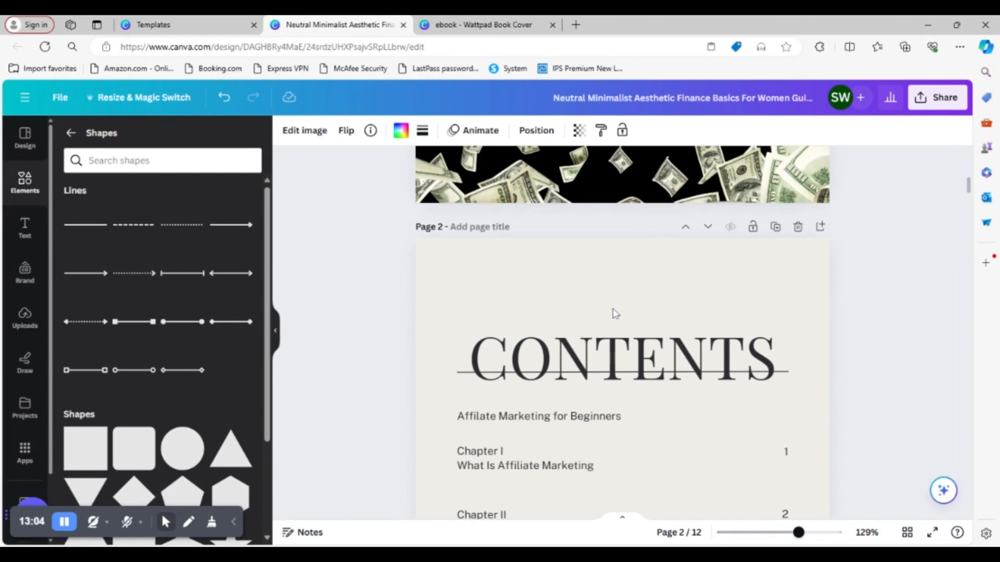
{"action": "scroll", "coordinate": [613, 309], "scroll_direction": "down", "scroll_amount": 5}
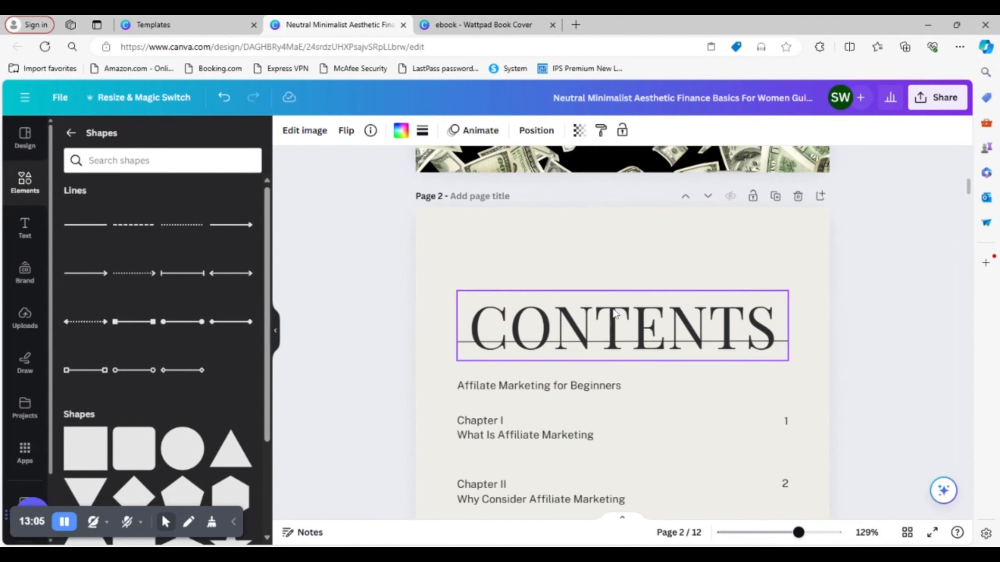
{"action": "left_click", "coordinate": [483, 31]}
{"action": "scroll", "coordinate": [622, 315], "scroll_direction": "down", "scroll_amount": 8}
{"action": "double_click", "coordinate": [626, 209]}
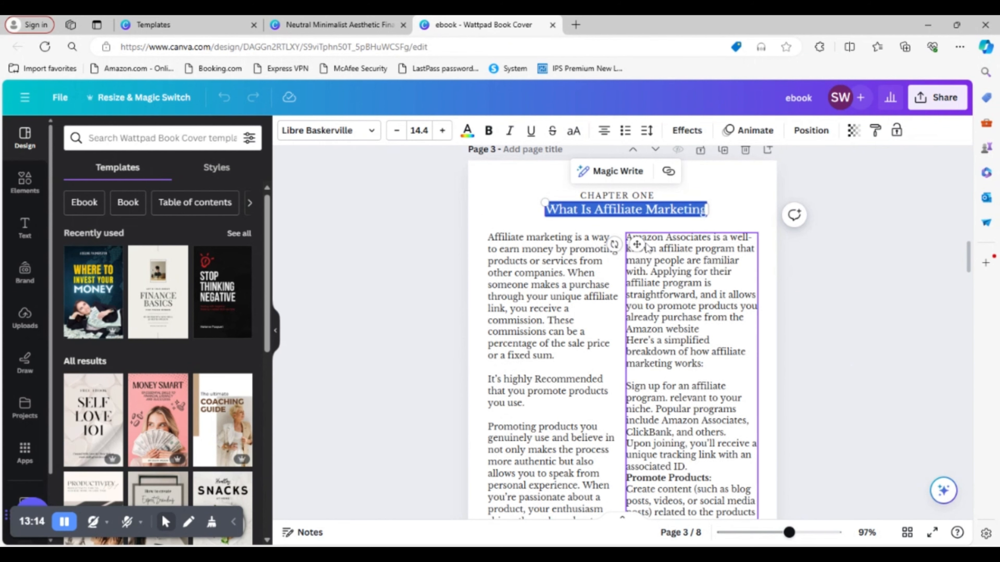
- Return to page 3 of the finance template design and search the elements for "affiliate marketing"
{"action": "left_click", "coordinate": [320, 27]}
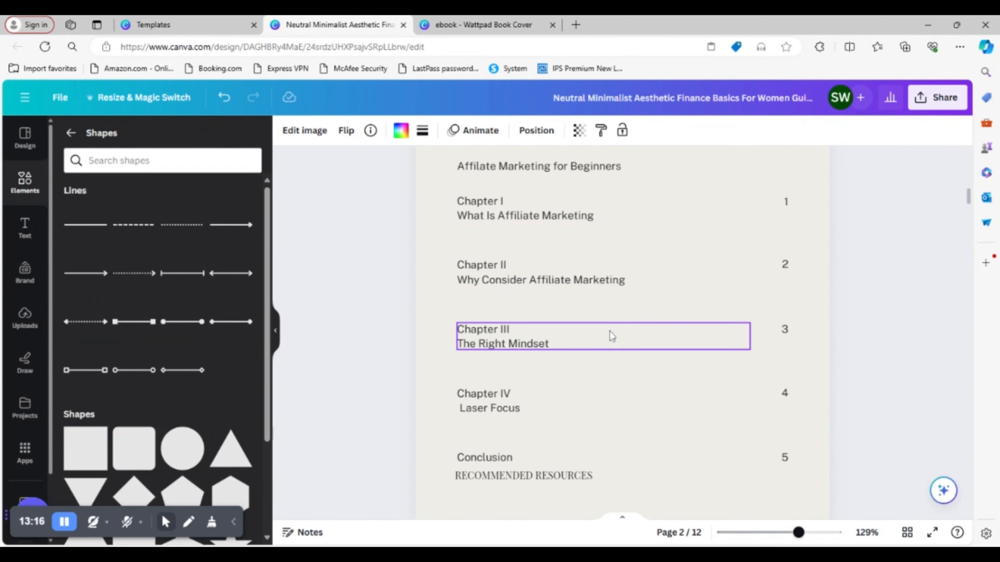
{"action": "scroll", "coordinate": [609, 333], "scroll_direction": "down", "scroll_amount": 10}
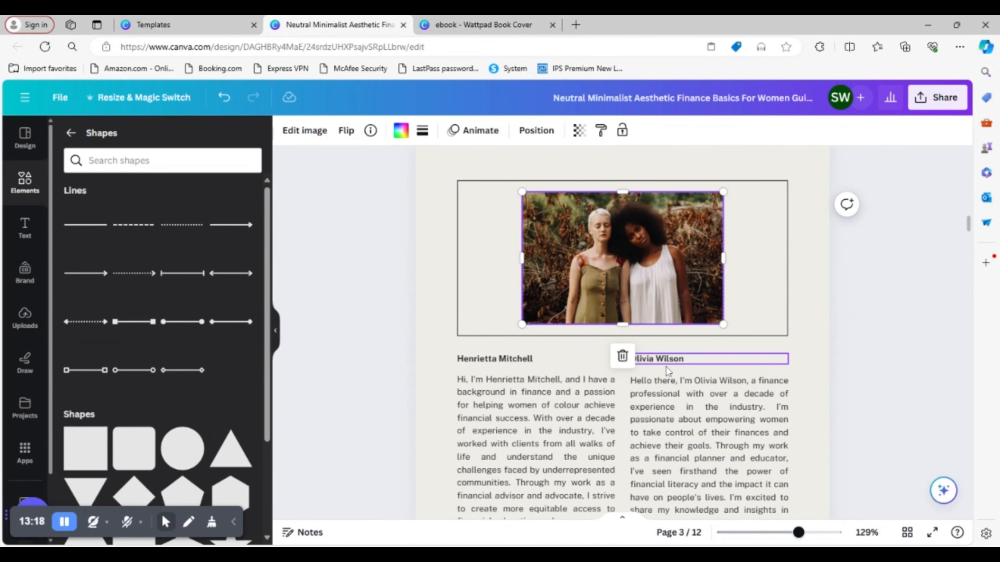
{"action": "scroll", "coordinate": [668, 369], "scroll_direction": "up", "scroll_amount": 3}
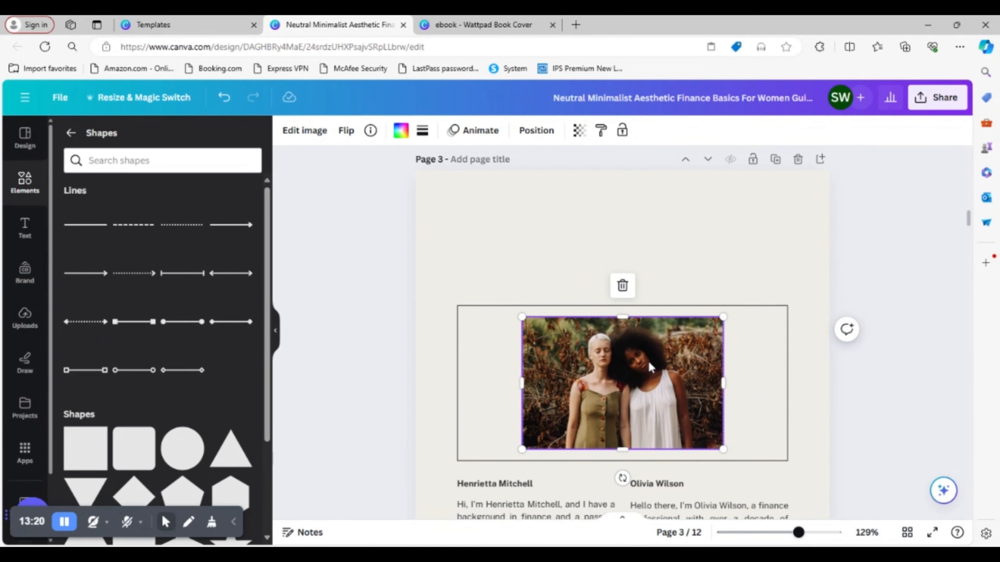
{"action": "left_click_drag", "start_coordinate": [650, 362], "coordinate": [651, 362]}
{"action": "left_click", "coordinate": [24, 181]}
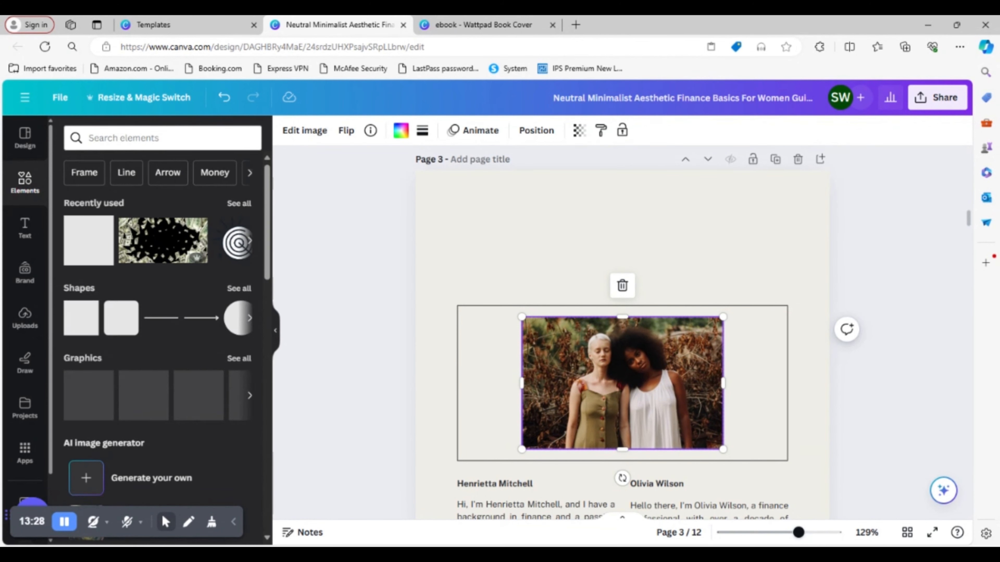
{"action": "left_click", "coordinate": [162, 138]}
{"action": "type", "text": "AFF"}
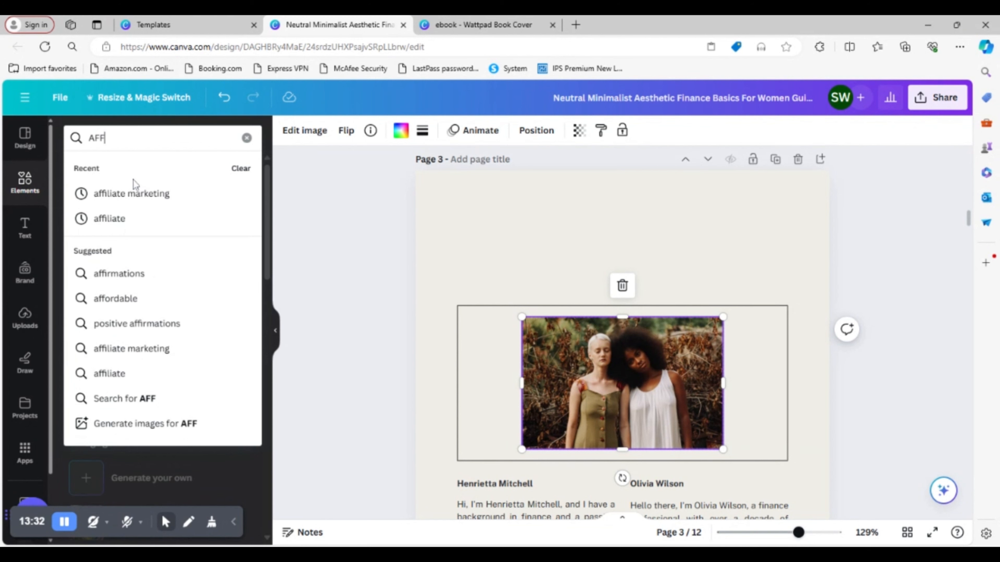
{"action": "left_click", "coordinate": [131, 194]}
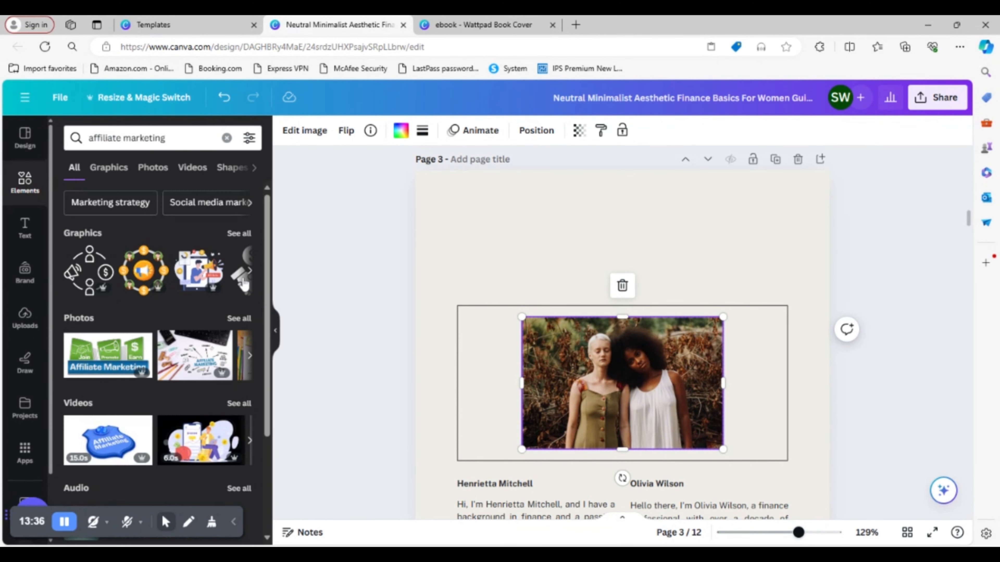
{"action": "left_click", "coordinate": [249, 273]}
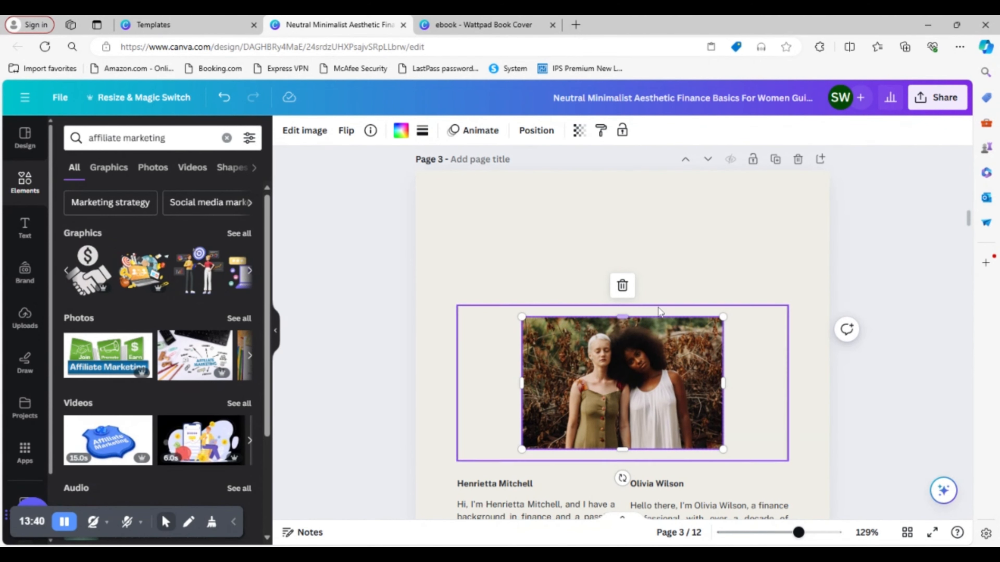
- Replace the authors' photo in page 3's image grid with the green and blue "Join, Promote, Earn" Affiliate Marketing photo
{"action": "left_click", "coordinate": [622, 285]}
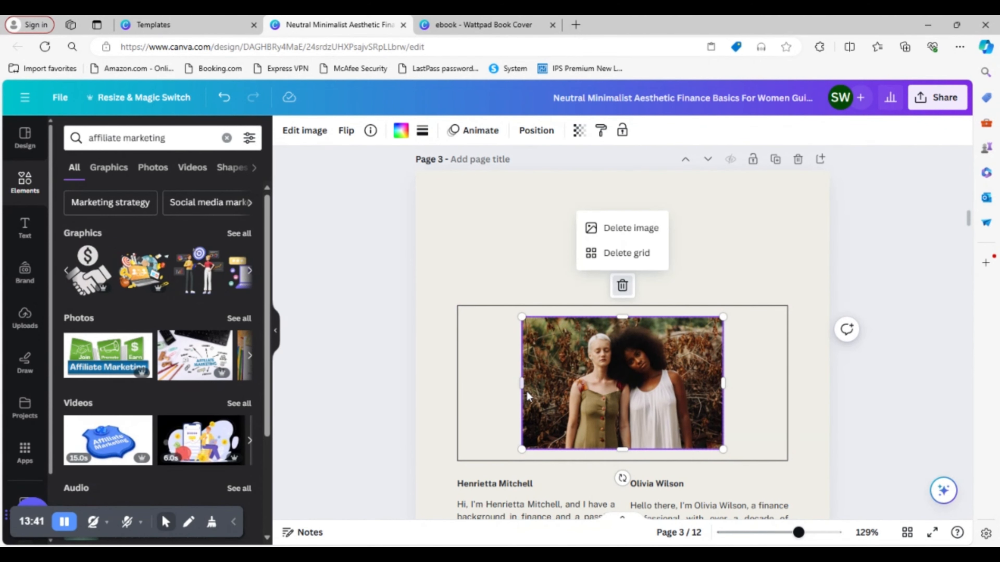
{"action": "left_click", "coordinate": [642, 228]}
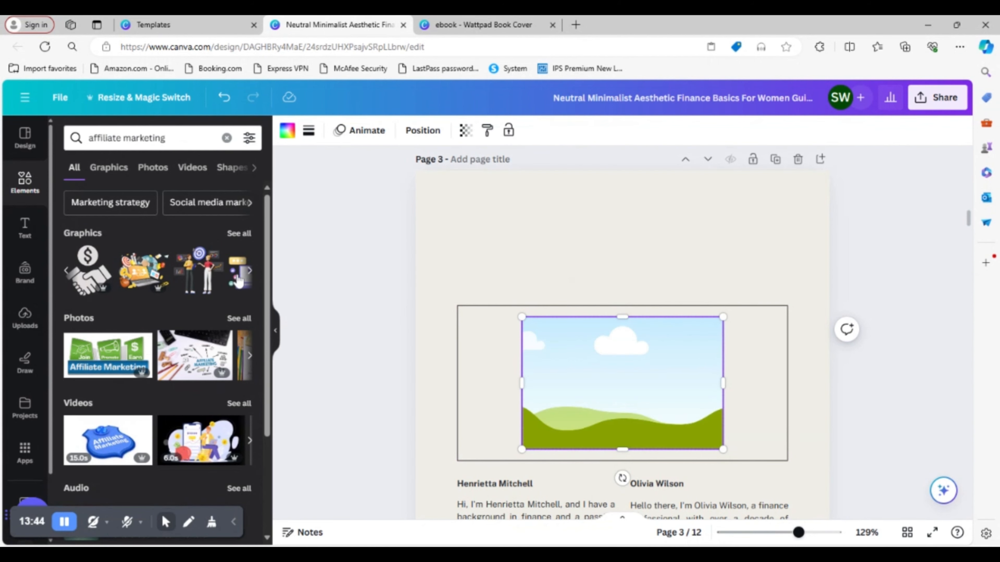
{"action": "left_click", "coordinate": [250, 272]}
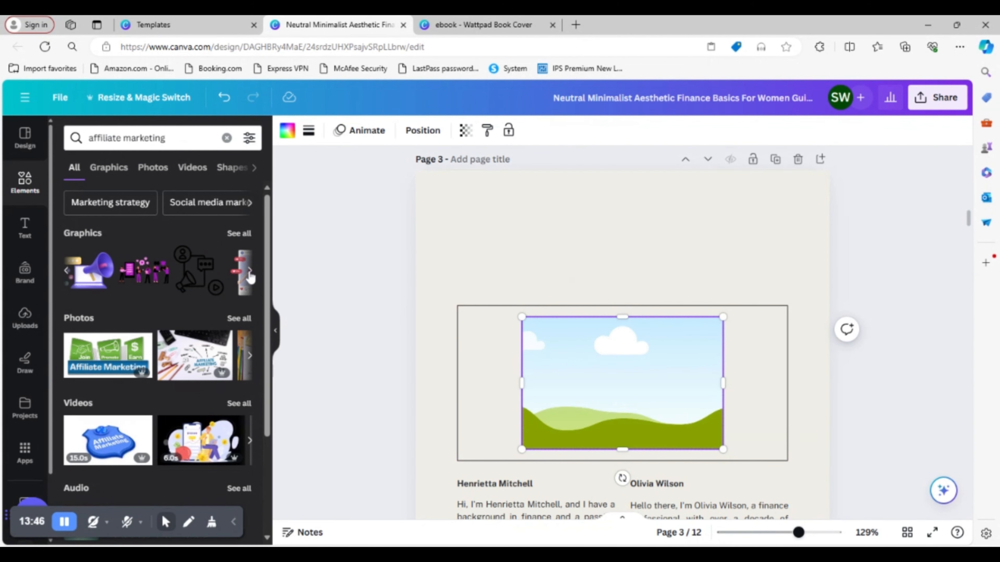
{"action": "left_click", "coordinate": [107, 353]}
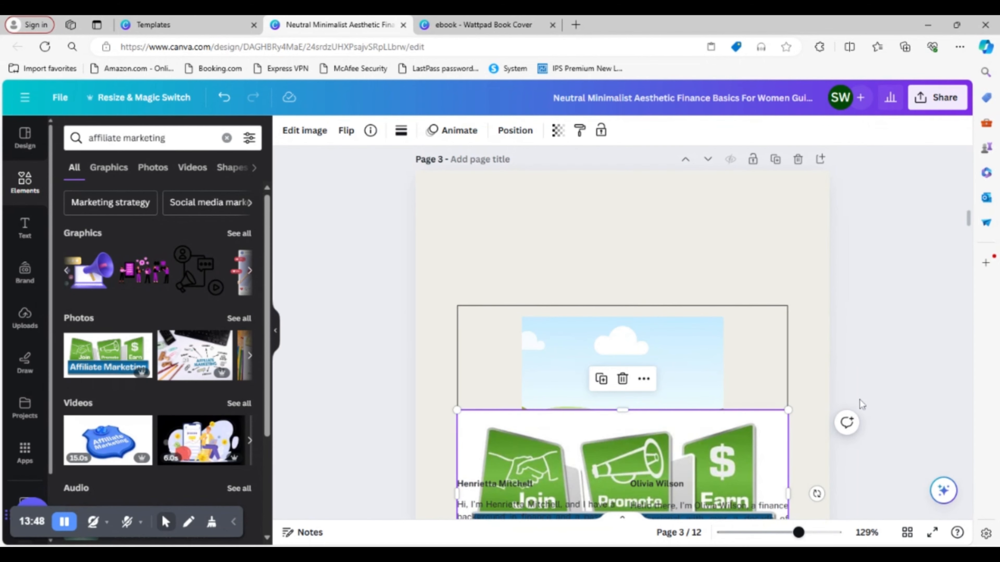
{"action": "scroll", "coordinate": [873, 366], "scroll_direction": "down", "scroll_amount": 3}
{"action": "left_click_drag", "start_coordinate": [711, 340], "coordinate": [649, 301]}
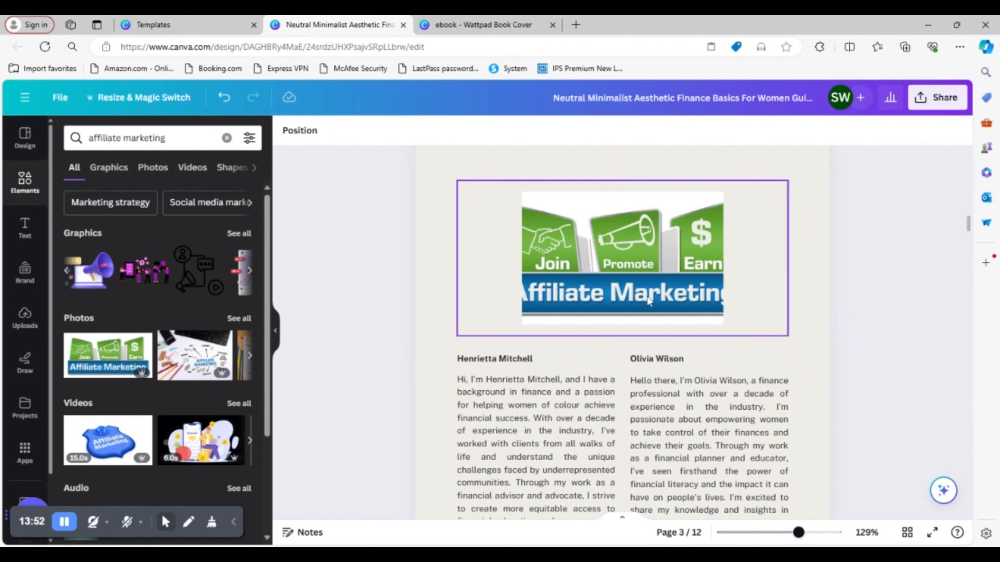
- Widen the image grid on both sides so the whole Affiliate Marketing banner fits inside the outlined rectangle
{"action": "left_click", "coordinate": [512, 278]}
{"action": "left_click", "coordinate": [537, 268]}
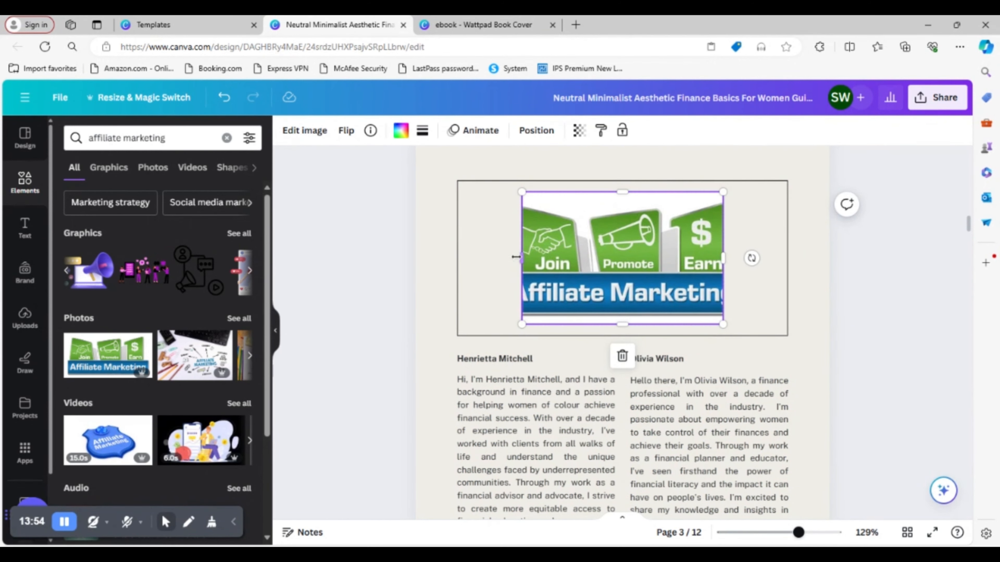
{"action": "left_click_drag", "start_coordinate": [516, 256], "coordinate": [480, 259]}
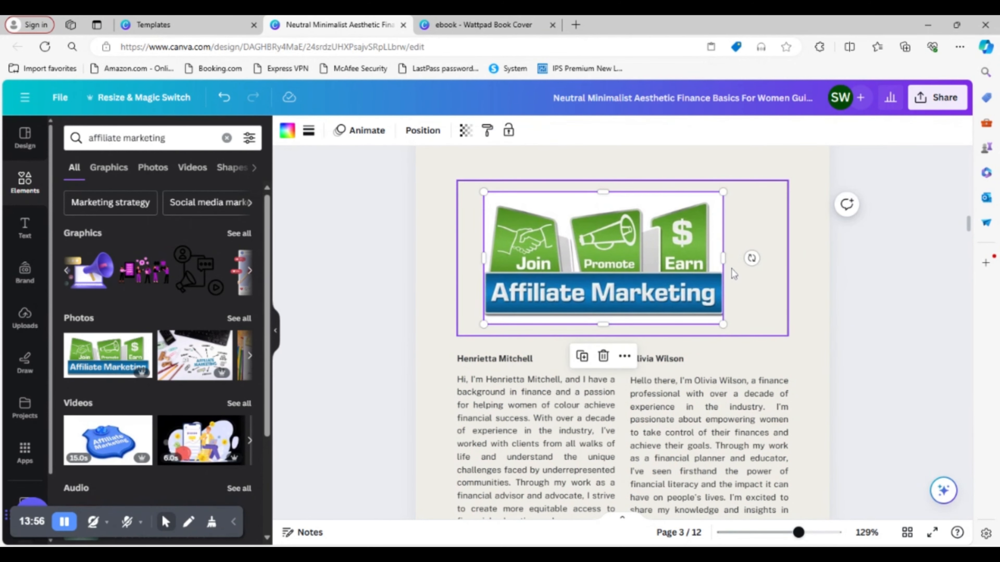
{"action": "left_click_drag", "start_coordinate": [723, 258], "coordinate": [737, 259]}
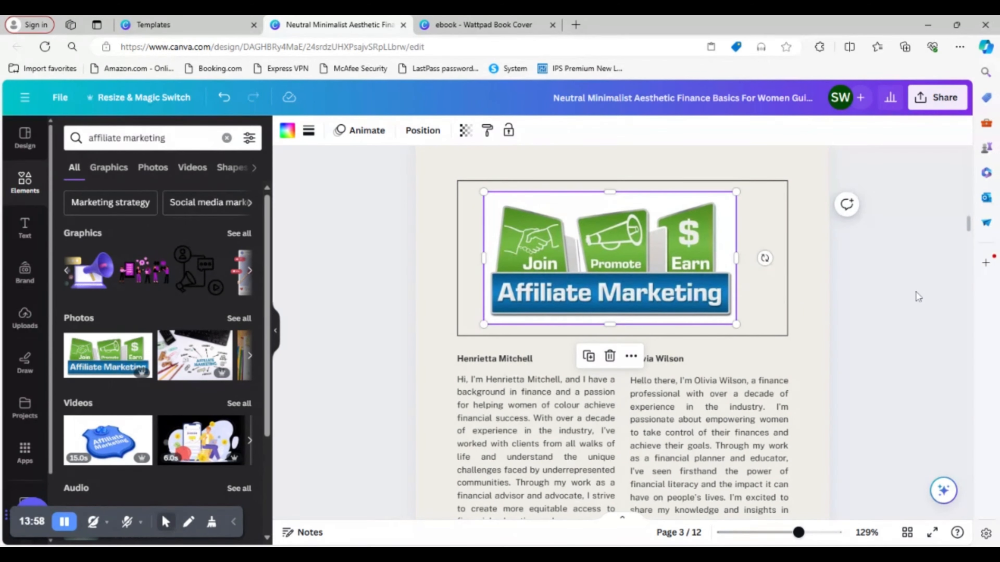
{"action": "left_click", "coordinate": [904, 305]}
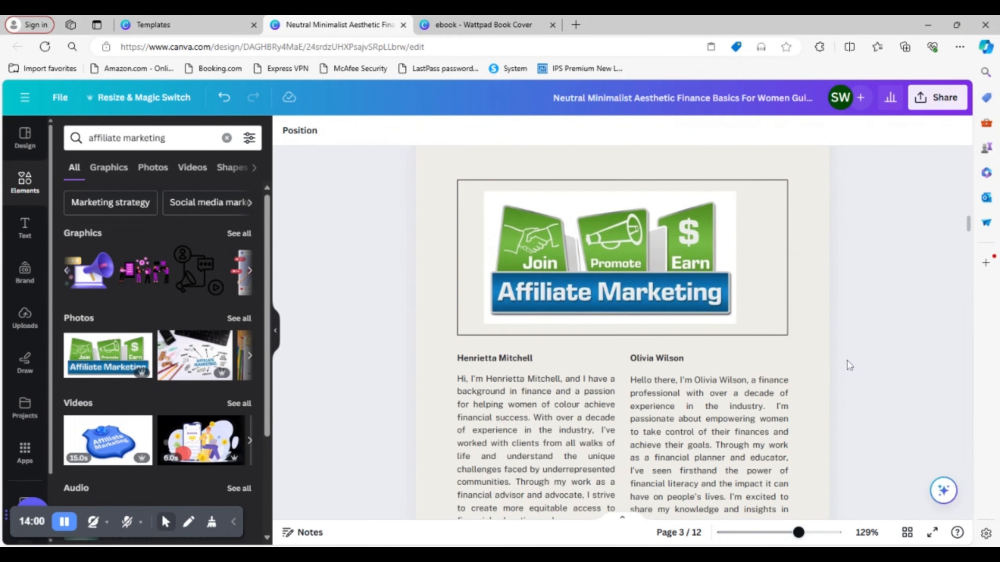
- Clear the first author's name heading above the bio text below the banner on page 3
{"action": "scroll", "coordinate": [839, 367], "scroll_direction": "down", "scroll_amount": 3}
{"action": "scroll", "coordinate": [841, 366], "scroll_direction": "up", "scroll_amount": 1}
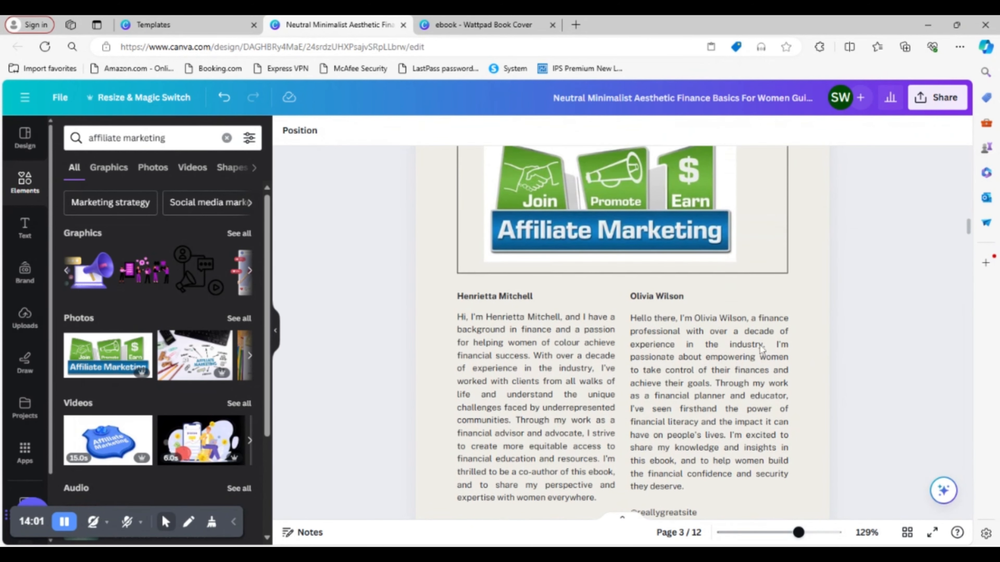
{"action": "left_click", "coordinate": [507, 302]}
{"action": "left_click", "coordinate": [507, 302]}
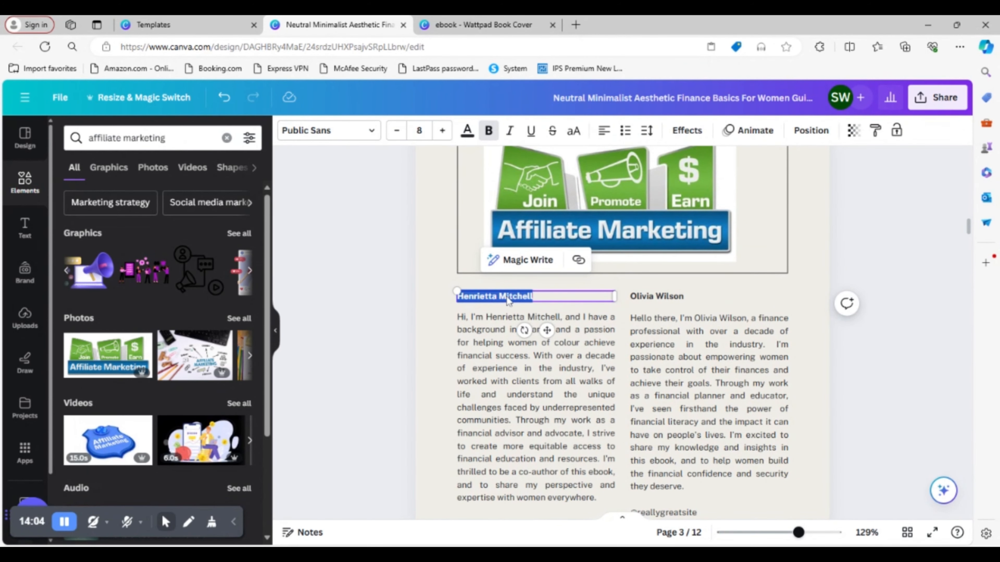
{"action": "type", "text": "wHAT"}
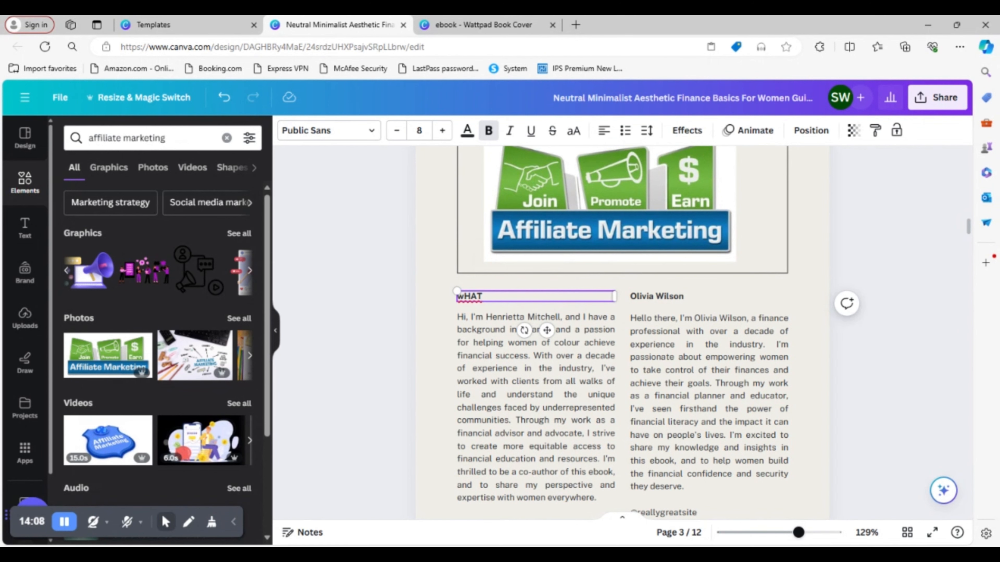
{"action": "key", "text": "BackSpace"}
{"action": "key", "text": "BackSpace"}
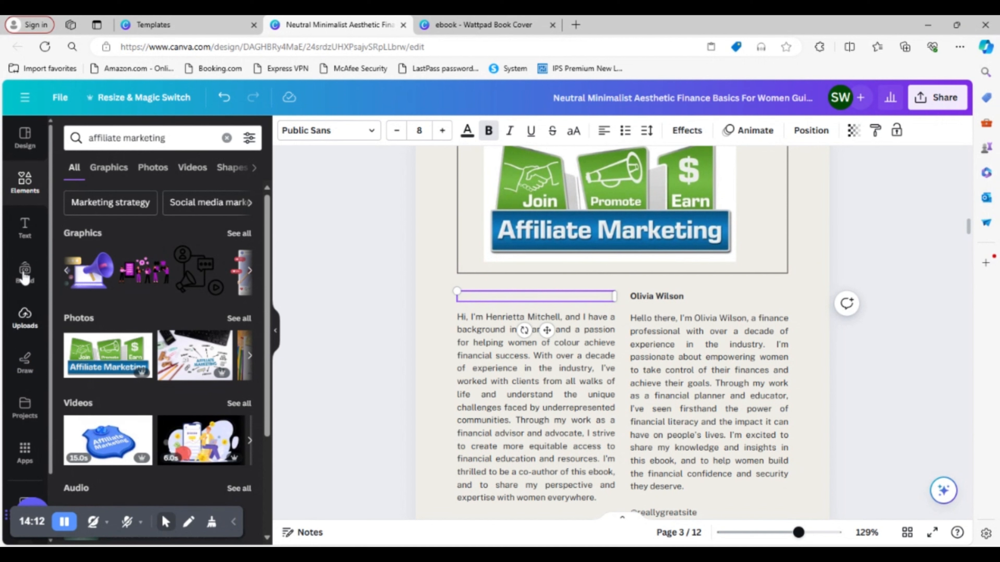
- Add a subheading reading "What Is Affiliate Marketing" to page 3 and widen its text box so it fits on one line
{"action": "left_click", "coordinate": [34, 233]}
{"action": "left_click", "coordinate": [138, 327]}
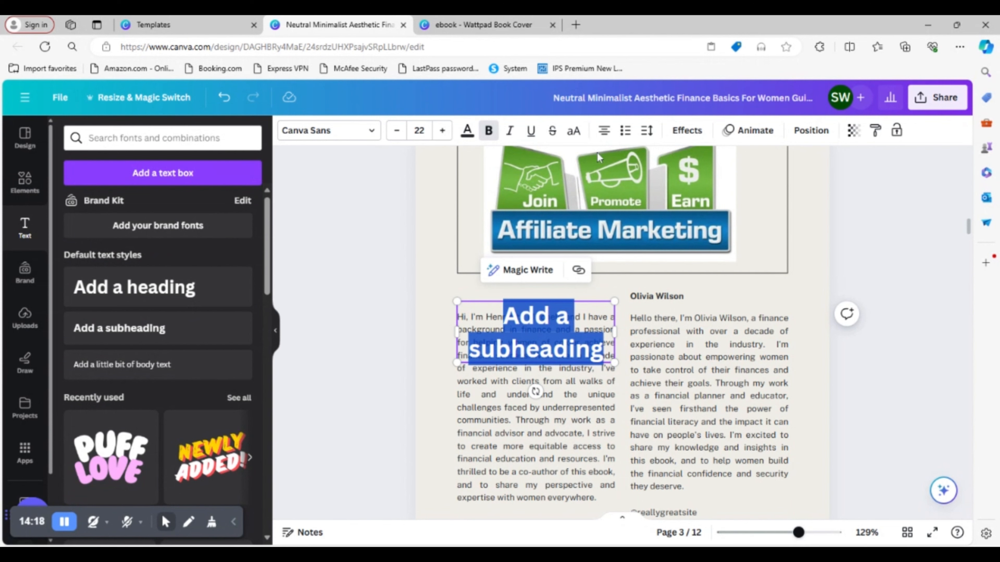
{"action": "type", "text": "What Is Affiliate Marketing"}
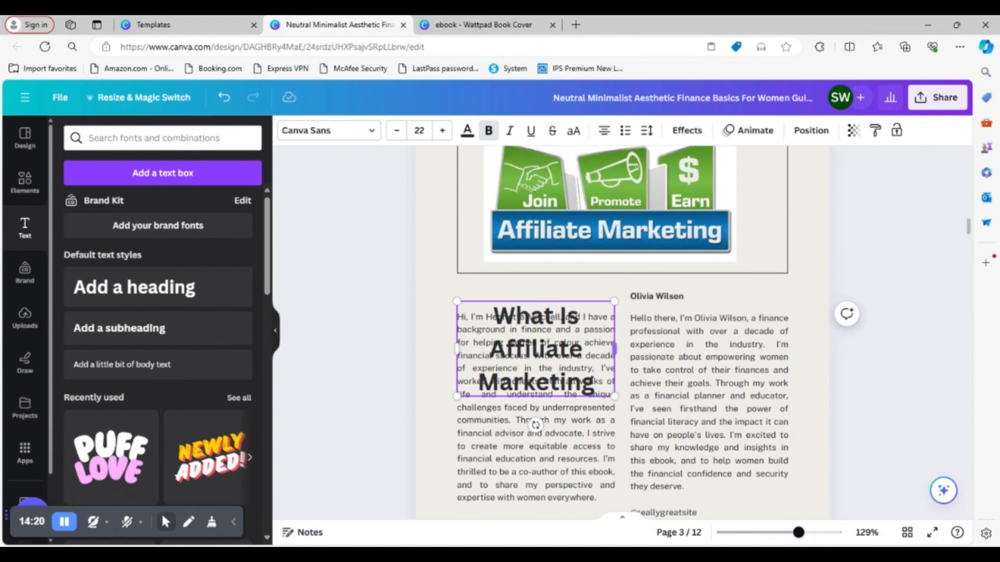
{"action": "left_click_drag", "start_coordinate": [616, 350], "coordinate": [785, 333]}
{"action": "left_click", "coordinate": [852, 371]}
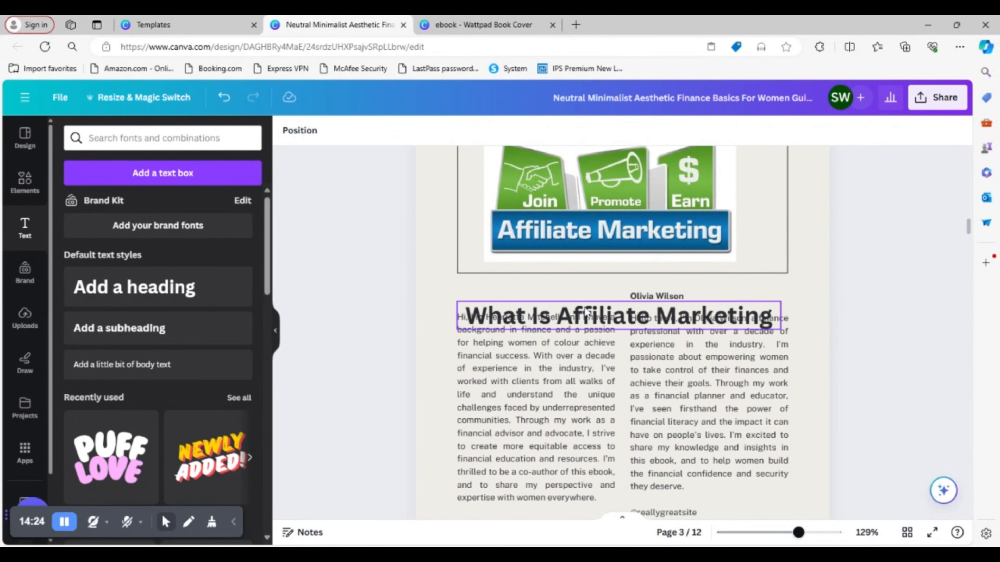
- Shrink the "What Is Affiliate Marketing" subheading to size 15.5 and centre it just under the banner, inside the outlined rectangle
{"action": "left_click_drag", "start_coordinate": [611, 324], "coordinate": [615, 261]}
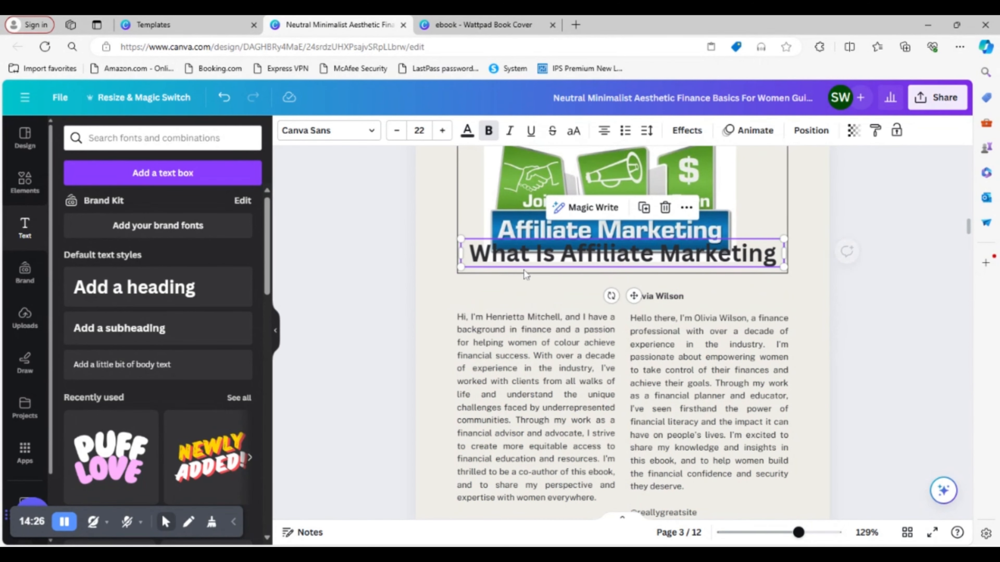
{"action": "left_click_drag", "start_coordinate": [462, 263], "coordinate": [556, 259]}
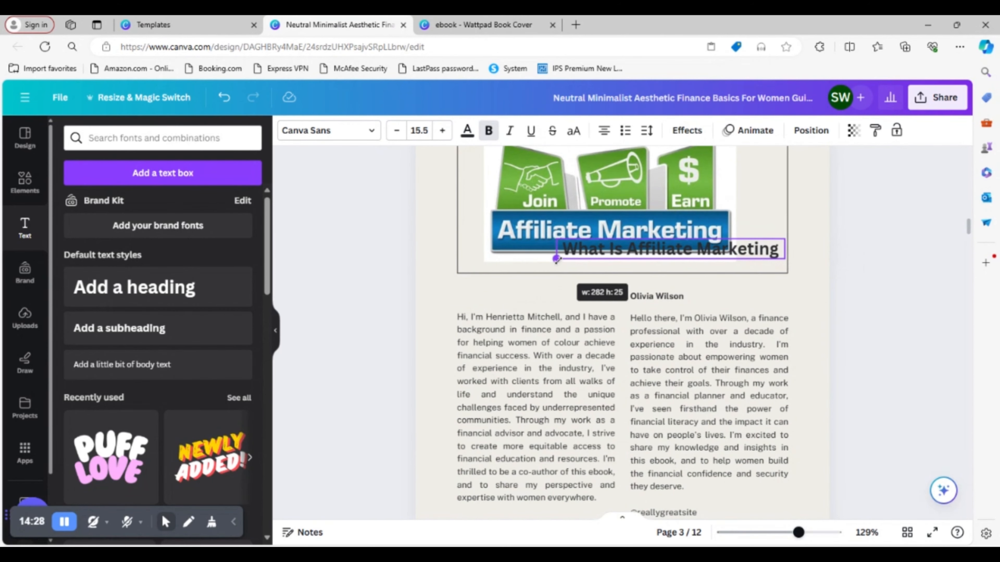
{"action": "left_click_drag", "start_coordinate": [742, 248], "coordinate": [645, 262]}
{"action": "left_click", "coordinate": [881, 333]}
{"action": "left_click", "coordinate": [649, 258]}
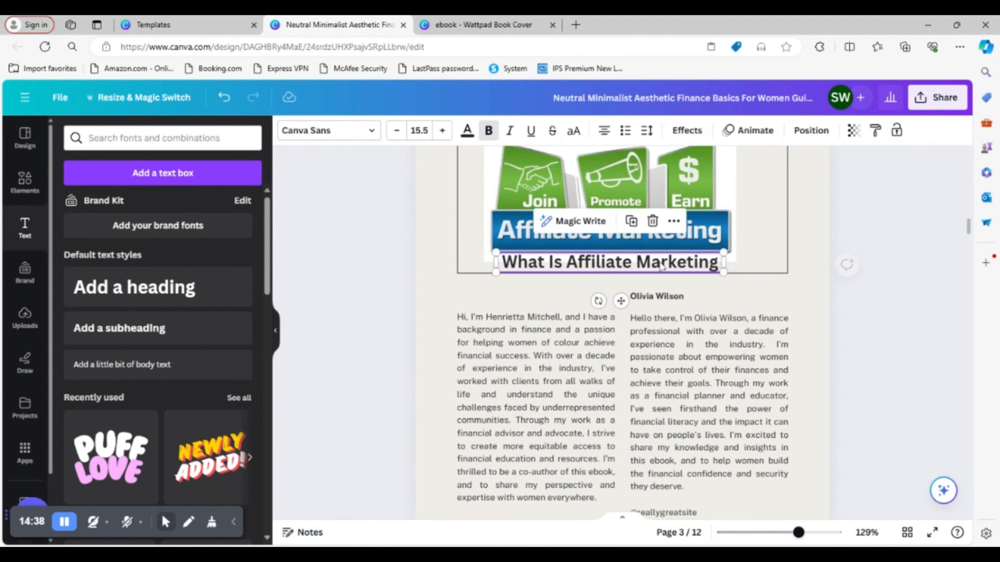
- Change the font of the "What Is Affiliate Marketing" subheading to Sifonn
{"action": "double_click", "coordinate": [662, 266]}
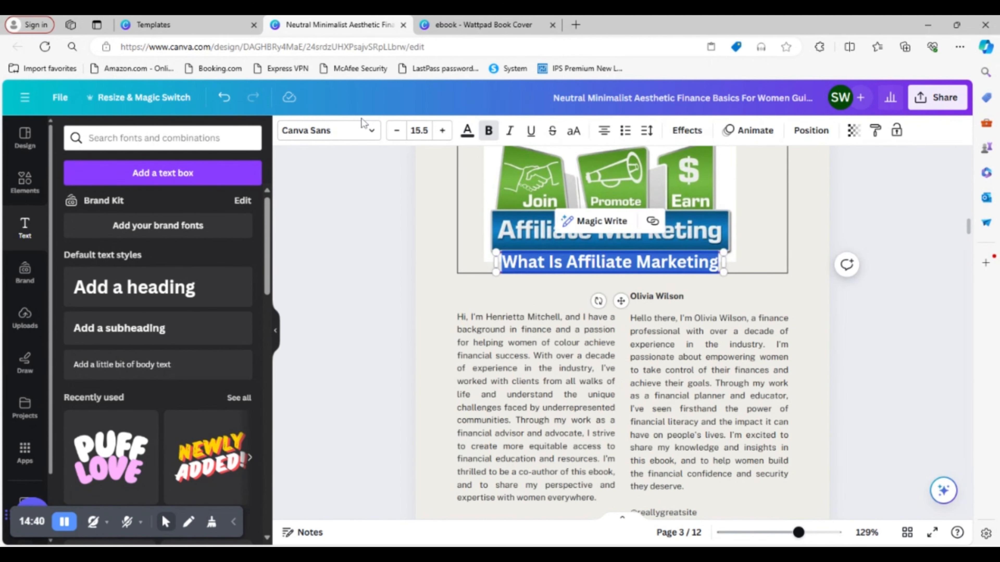
{"action": "left_click", "coordinate": [361, 128]}
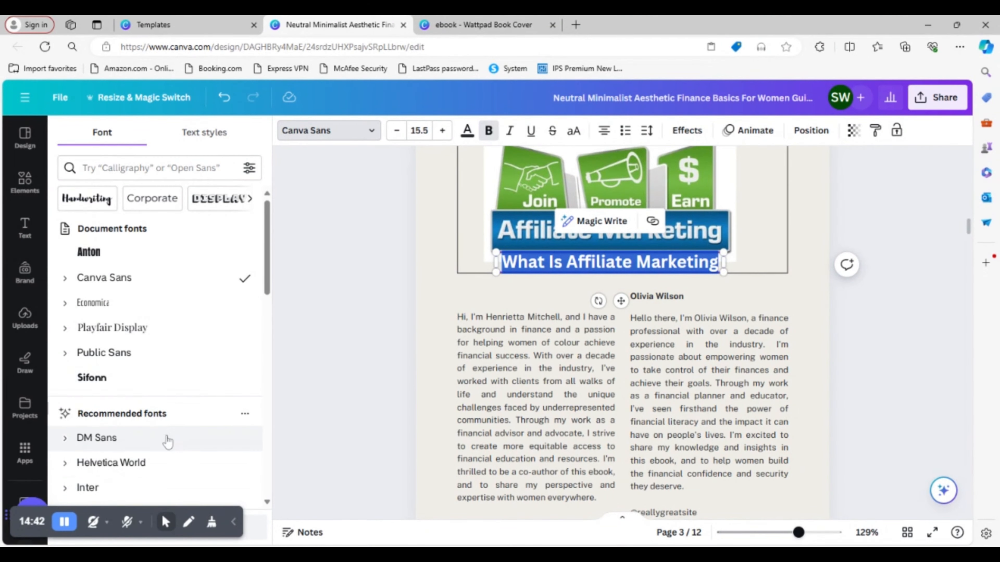
{"action": "left_click", "coordinate": [137, 384]}
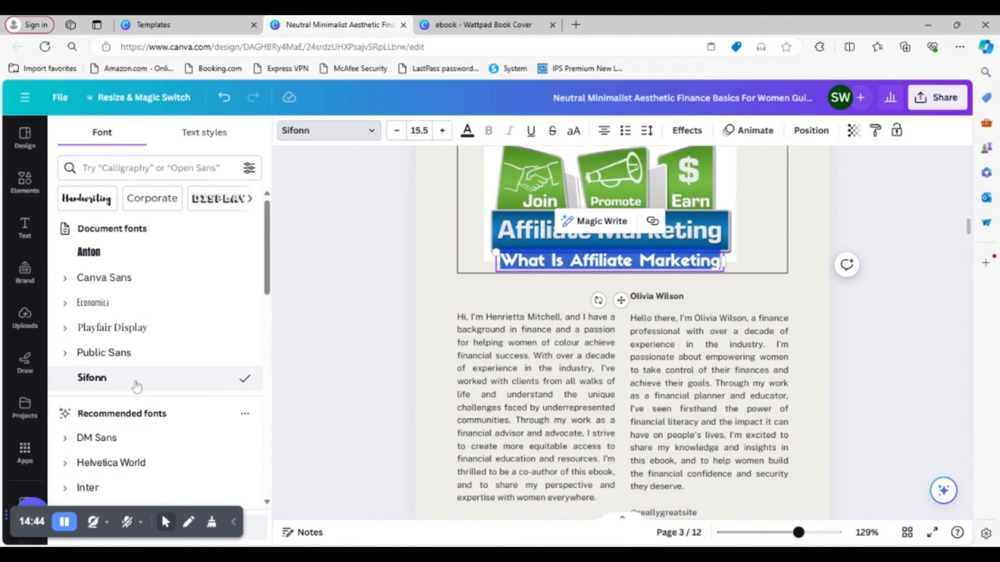
{"action": "left_click", "coordinate": [900, 352]}
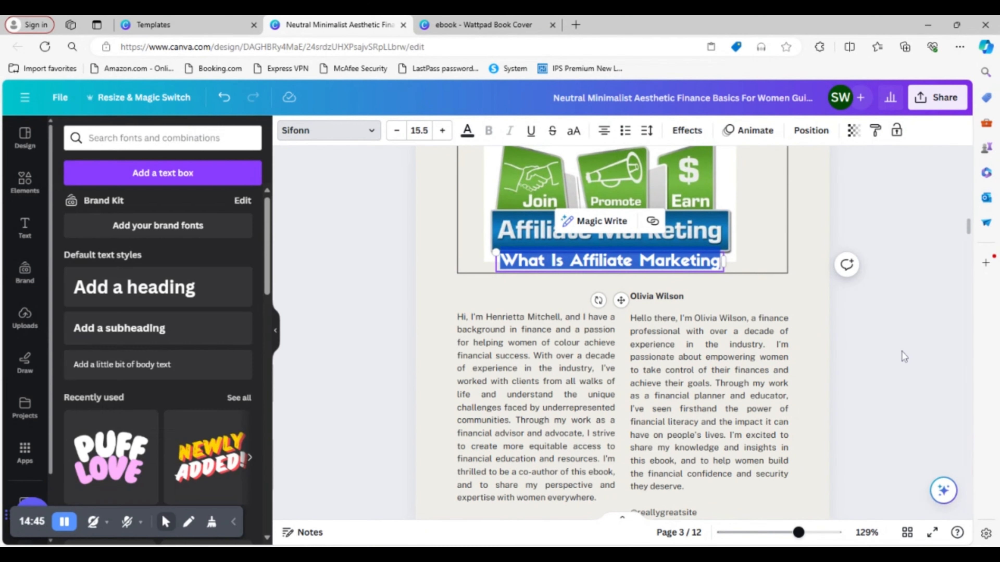
{"action": "left_click", "coordinate": [497, 311]}
{"action": "left_click", "coordinate": [848, 212]}
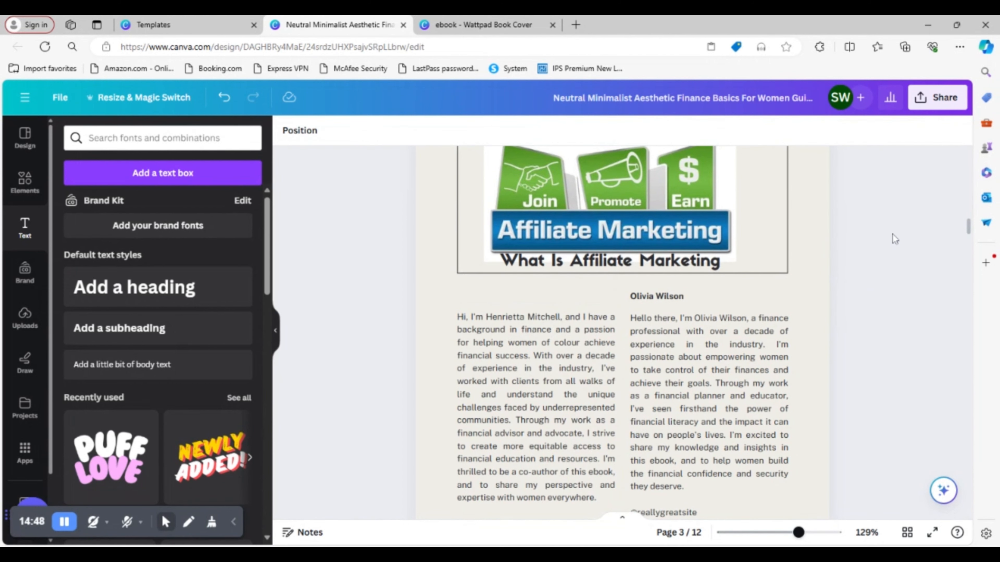
- Switch to the other ebook design and copy all of the first-column text of Chapter One on page 3
{"action": "scroll", "coordinate": [881, 348], "scroll_direction": "down", "scroll_amount": 3}
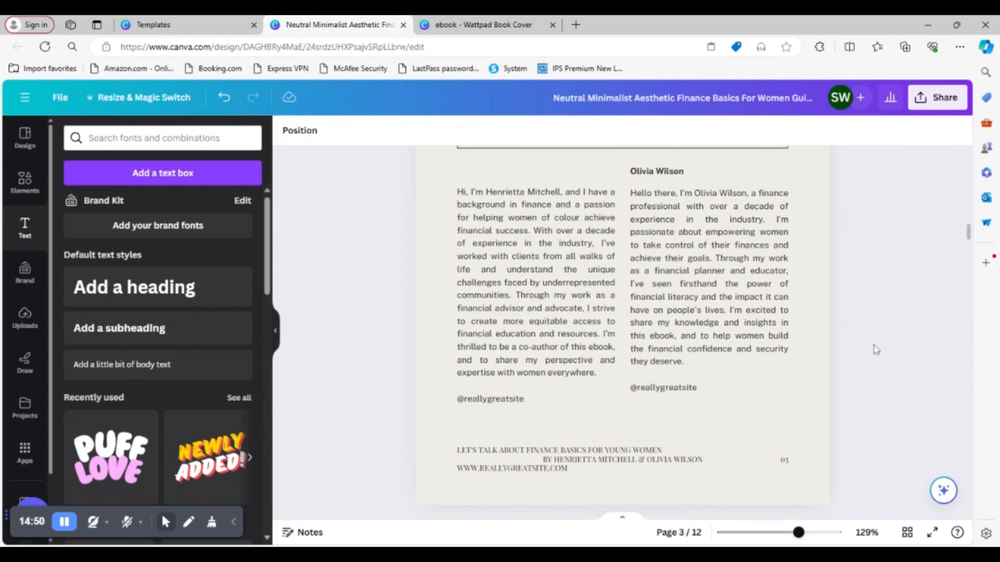
{"action": "left_click", "coordinate": [407, 41]}
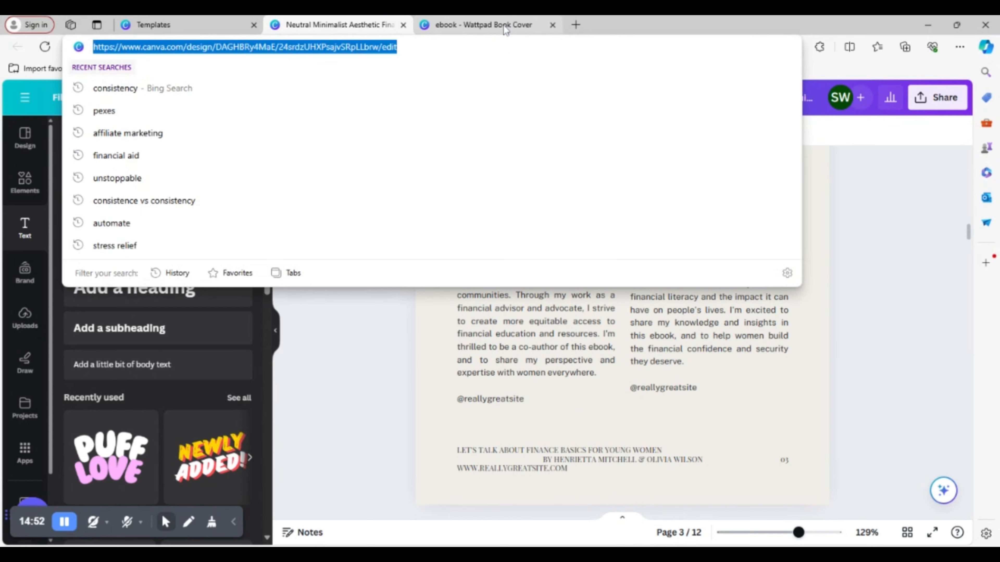
{"action": "left_click", "coordinate": [498, 30]}
{"action": "left_click", "coordinate": [378, 26]}
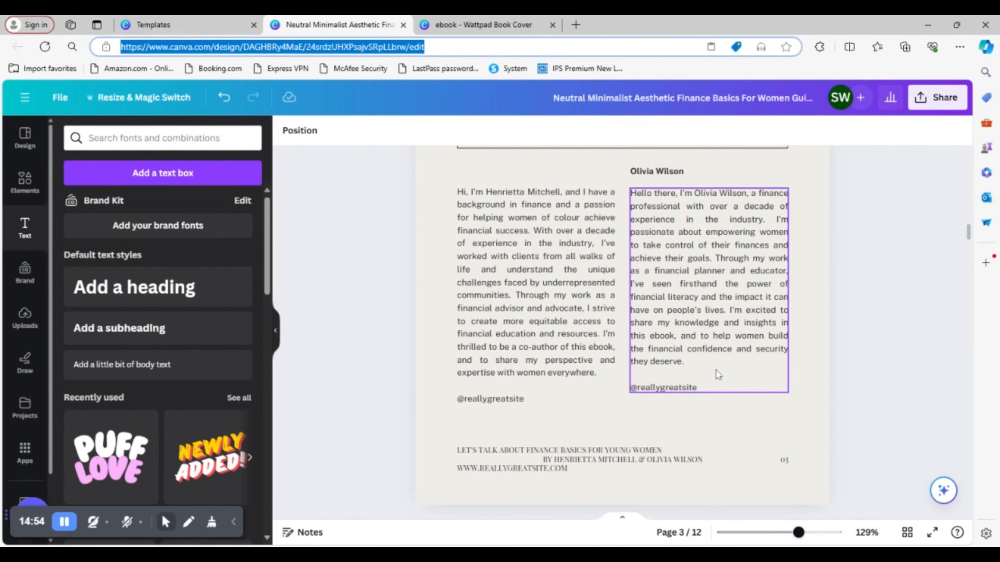
{"action": "scroll", "coordinate": [844, 496], "scroll_direction": "up", "scroll_amount": 2}
{"action": "left_click", "coordinate": [463, 24]}
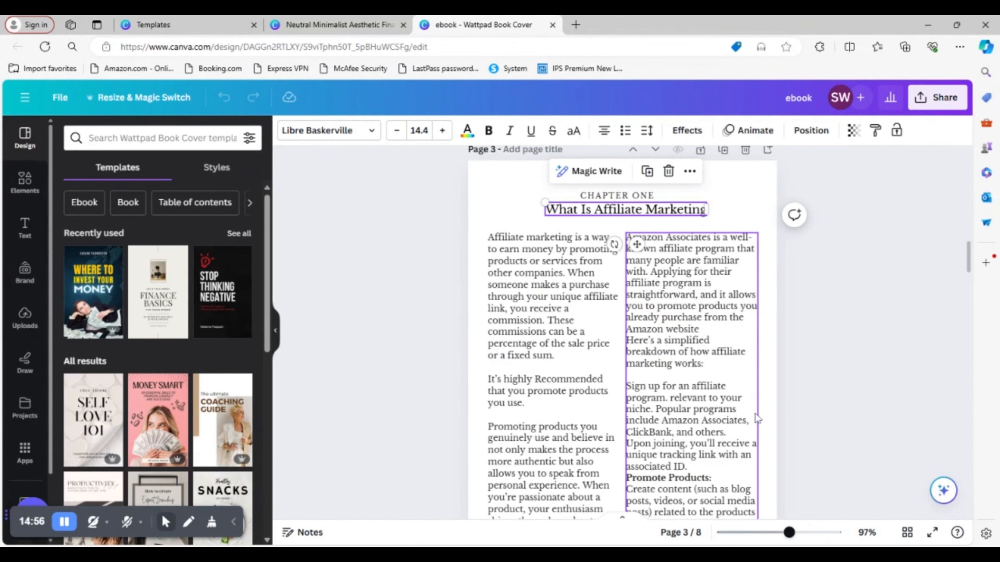
{"action": "scroll", "coordinate": [844, 409], "scroll_direction": "down", "scroll_amount": 2}
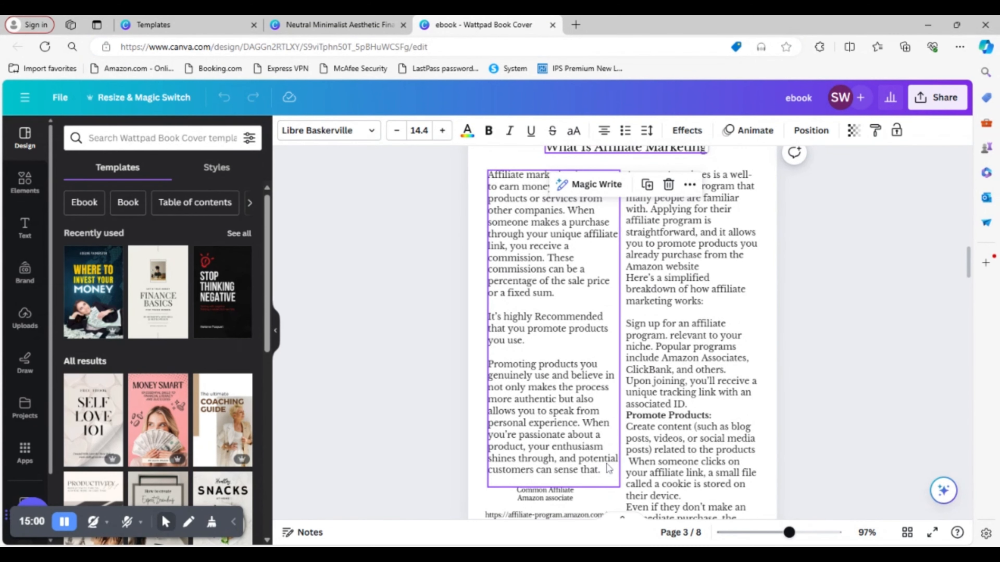
{"action": "left_click", "coordinate": [606, 476]}
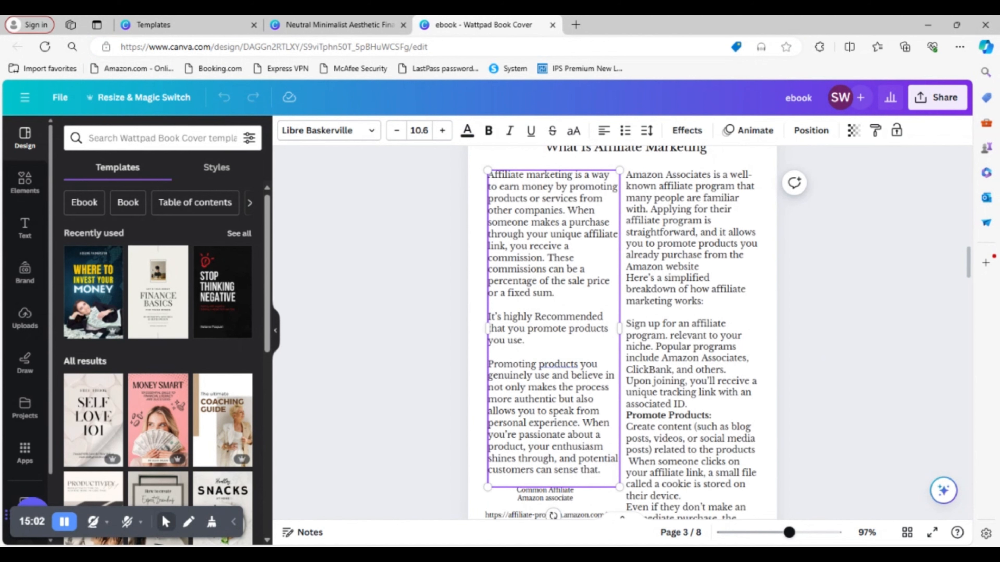
{"action": "triple_click", "coordinate": [540, 437]}
{"action": "key", "text": "ctrl+a"}
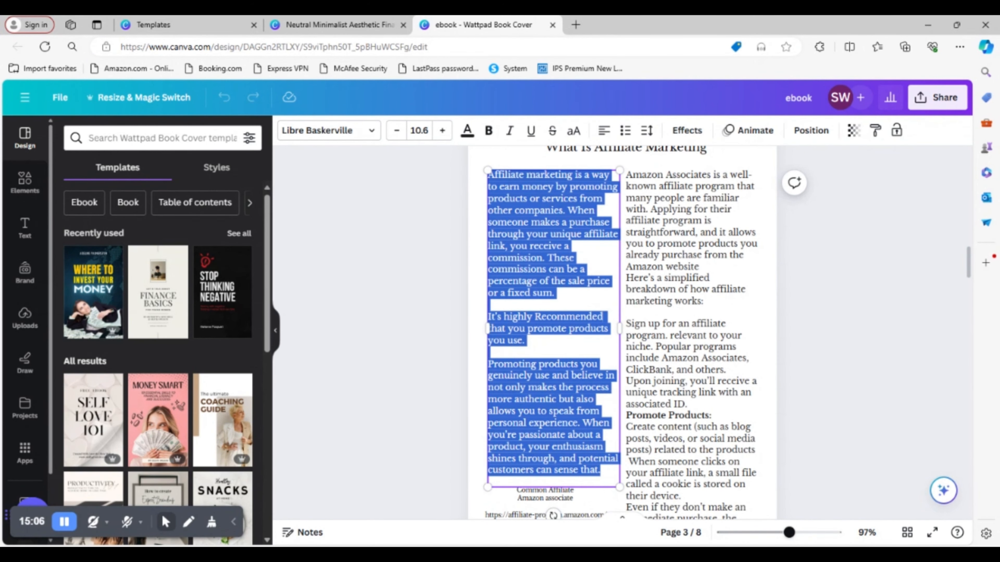
- Replace the first author's bio on page 3 of the finance template with the copied affiliate marketing introduction
{"action": "left_click", "coordinate": [341, 24]}
{"action": "left_click", "coordinate": [581, 426]}
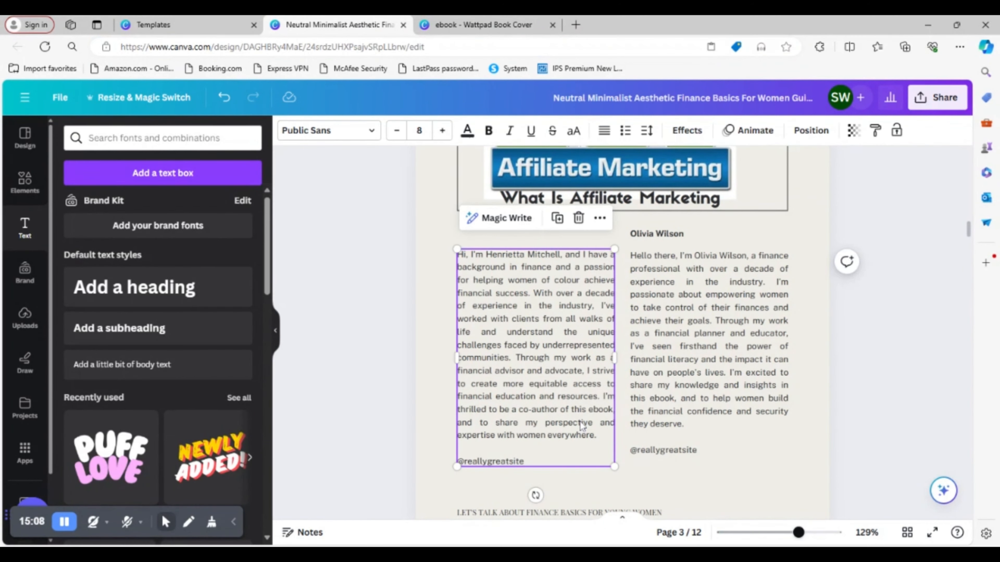
{"action": "key", "text": "ctrl+a"}
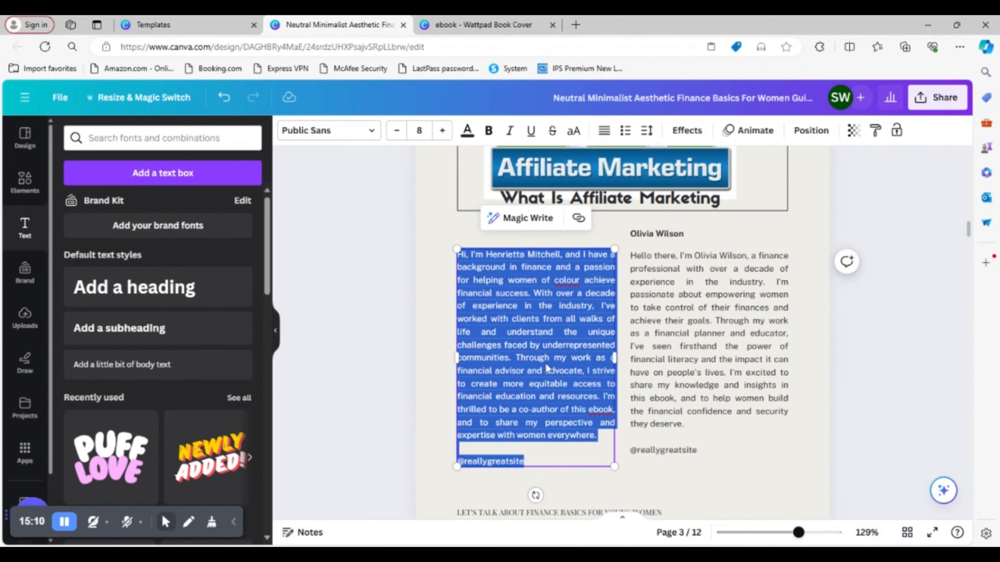
{"action": "key", "text": "ctrl+v"}
- Delete page 3's footer, including the web address, the book title and author lines, and the page number
{"action": "scroll", "coordinate": [900, 394], "scroll_direction": "down", "scroll_amount": 5}
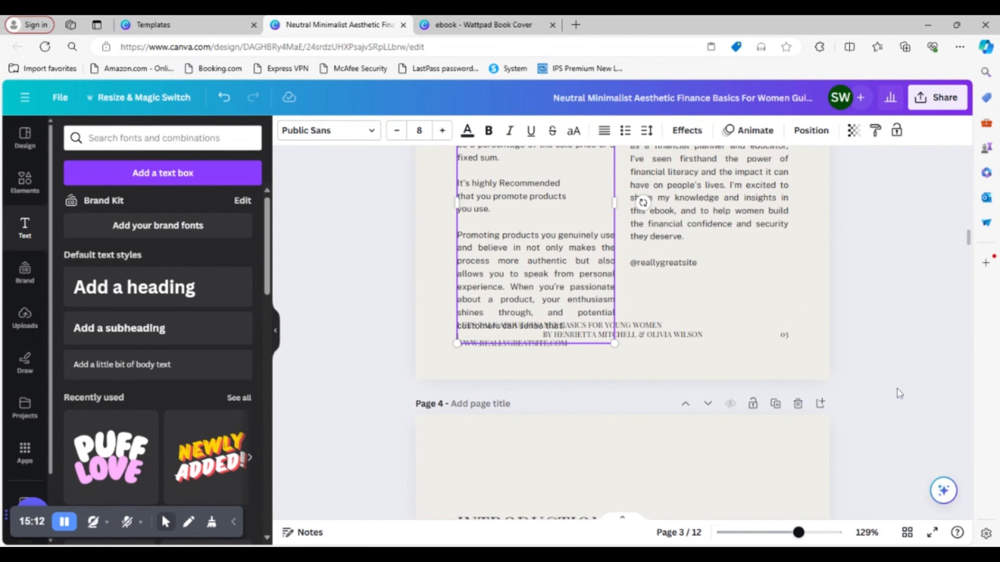
{"action": "left_click", "coordinate": [685, 343]}
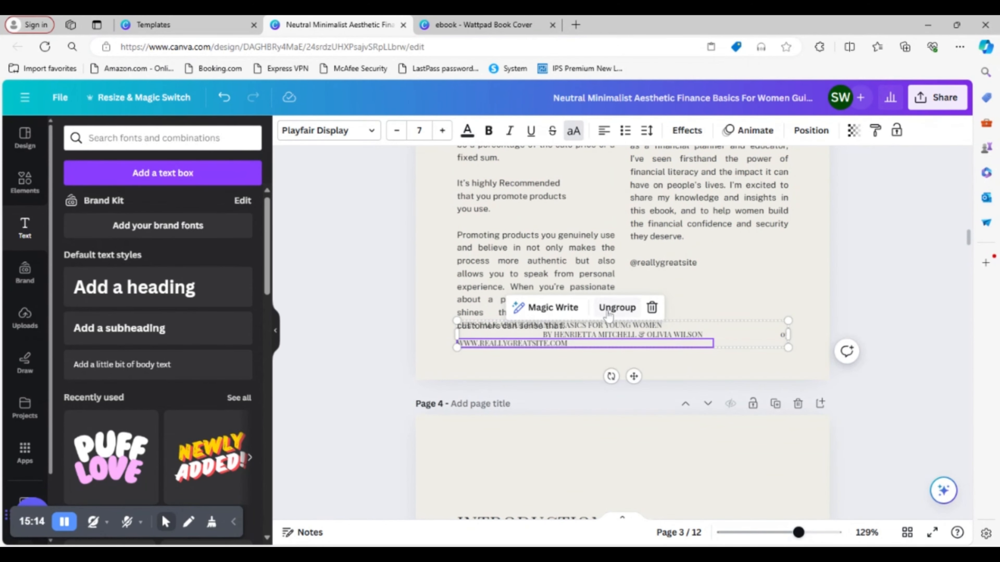
{"action": "left_click", "coordinate": [652, 307]}
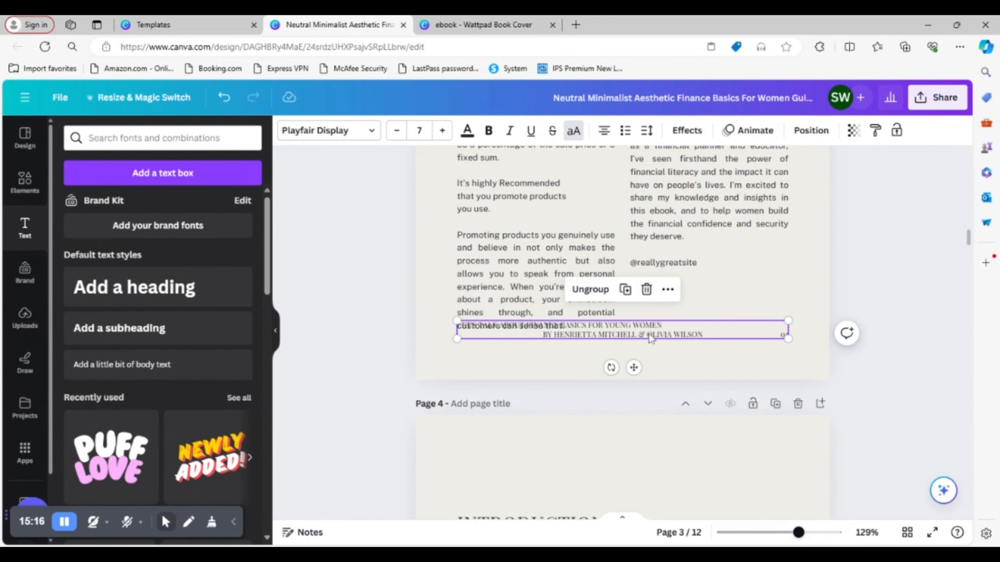
{"action": "left_click", "coordinate": [646, 290]}
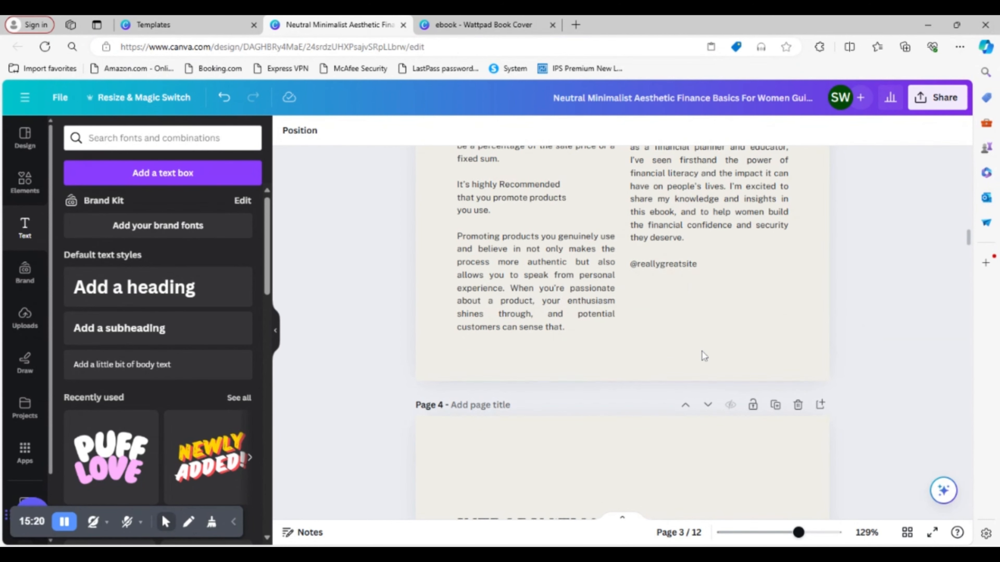
{"action": "scroll", "coordinate": [707, 358], "scroll_direction": "up", "scroll_amount": 3}
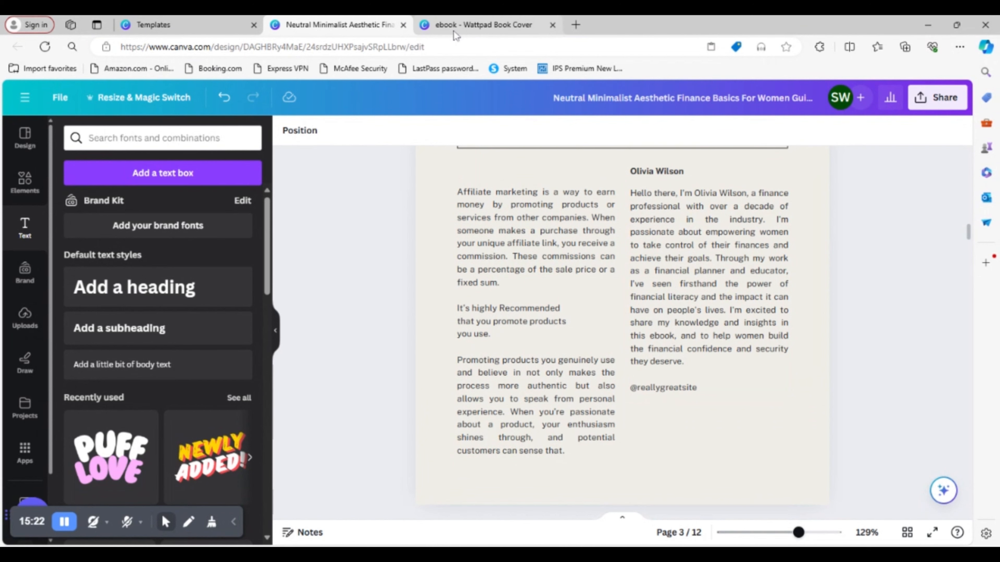
- Copy the whole second-column text, starting with "Amazon Associates", from page 3 of the other ebook
{"action": "left_click", "coordinate": [474, 33]}
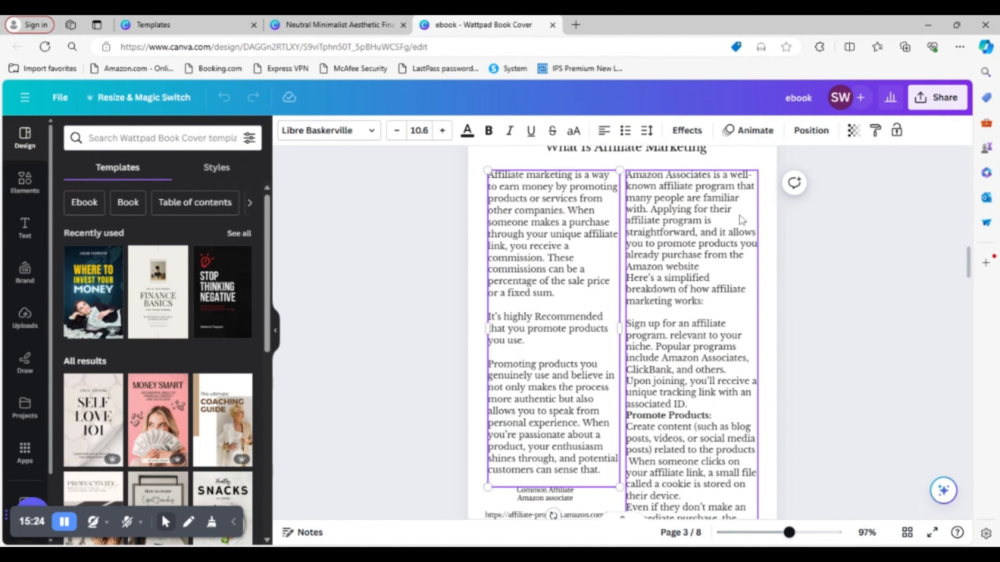
{"action": "triple_click", "coordinate": [717, 296]}
{"action": "left_click", "coordinate": [716, 296]}
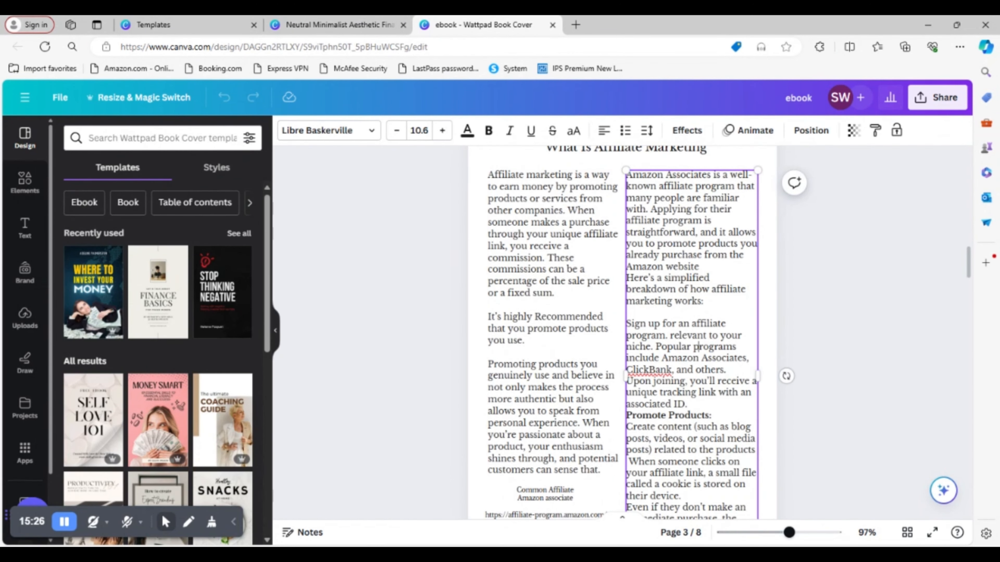
{"action": "scroll", "coordinate": [716, 296], "scroll_direction": "down", "scroll_amount": 3}
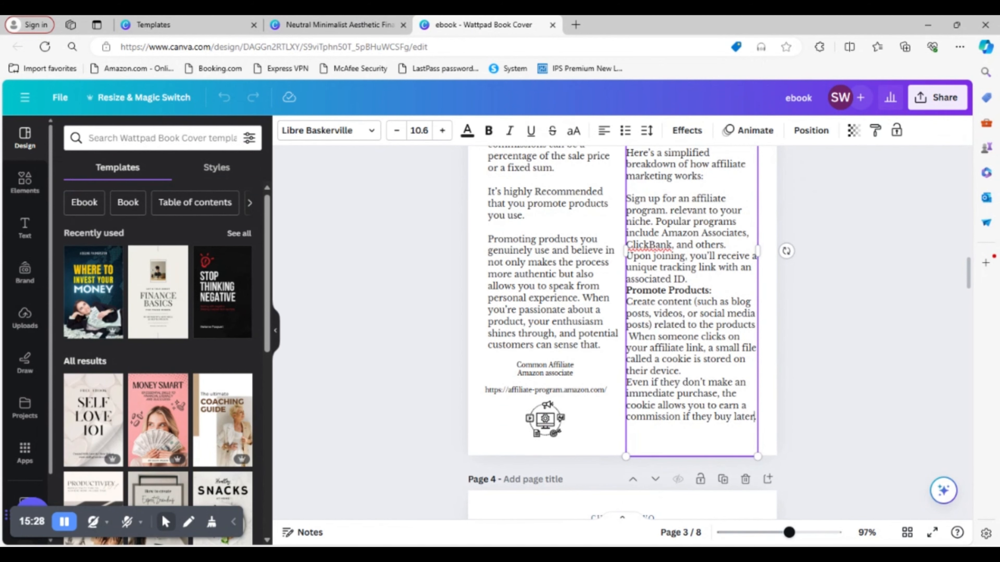
{"action": "left_click_drag", "start_coordinate": [754, 417], "coordinate": [629, 266]}
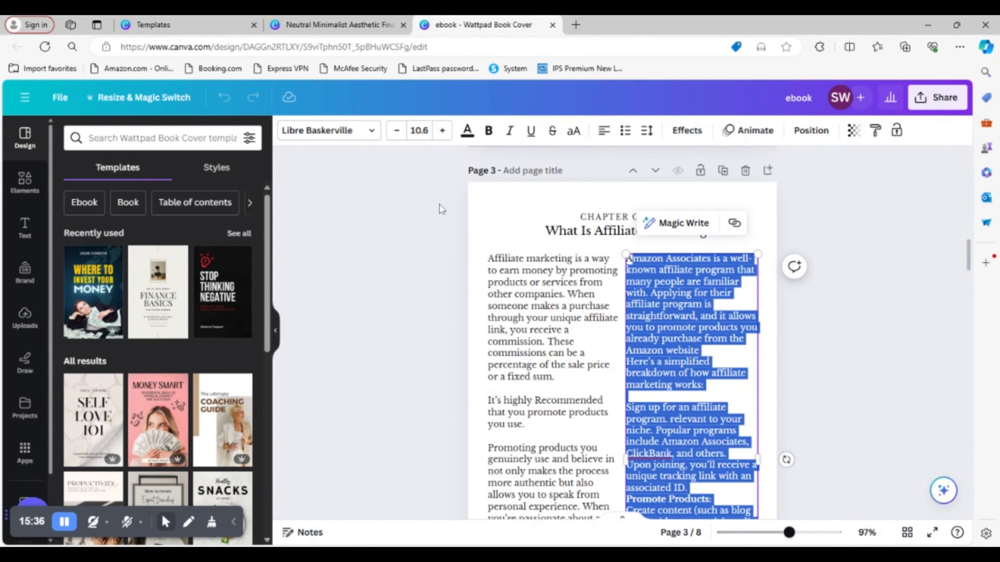
- Replace the second author's bio on page 3 of the finance template with the copied Amazon Associates text and delete the leftover social handle line
{"action": "left_click", "coordinate": [356, 25]}
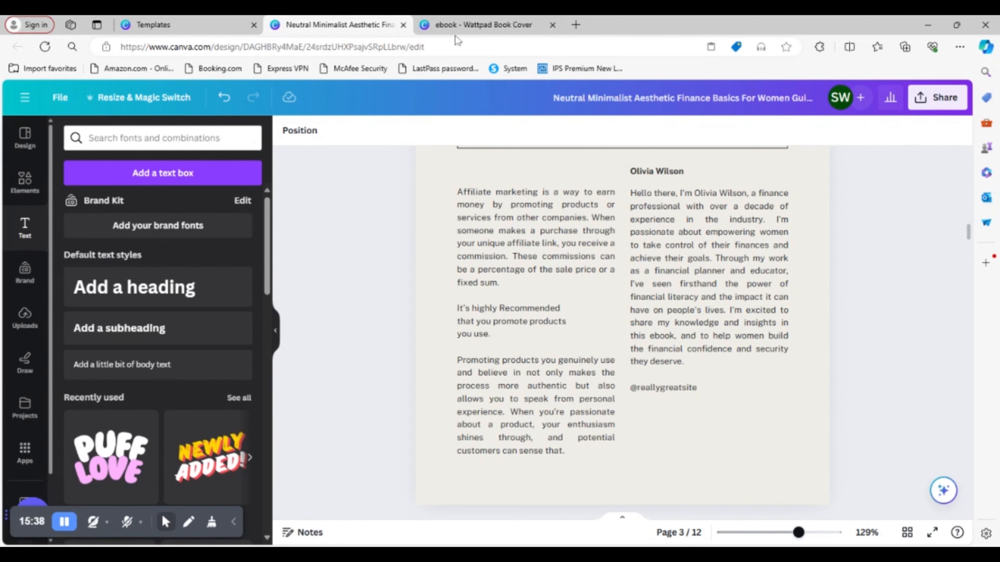
{"action": "triple_click", "coordinate": [723, 361]}
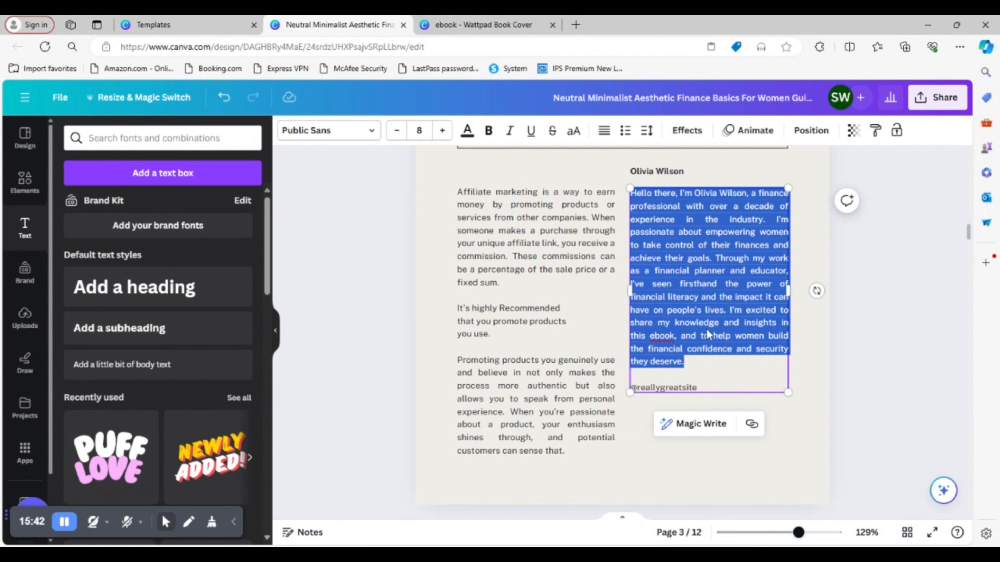
{"action": "key", "text": "ctrl+v"}
{"action": "scroll", "coordinate": [744, 440], "scroll_direction": "down", "scroll_amount": 5}
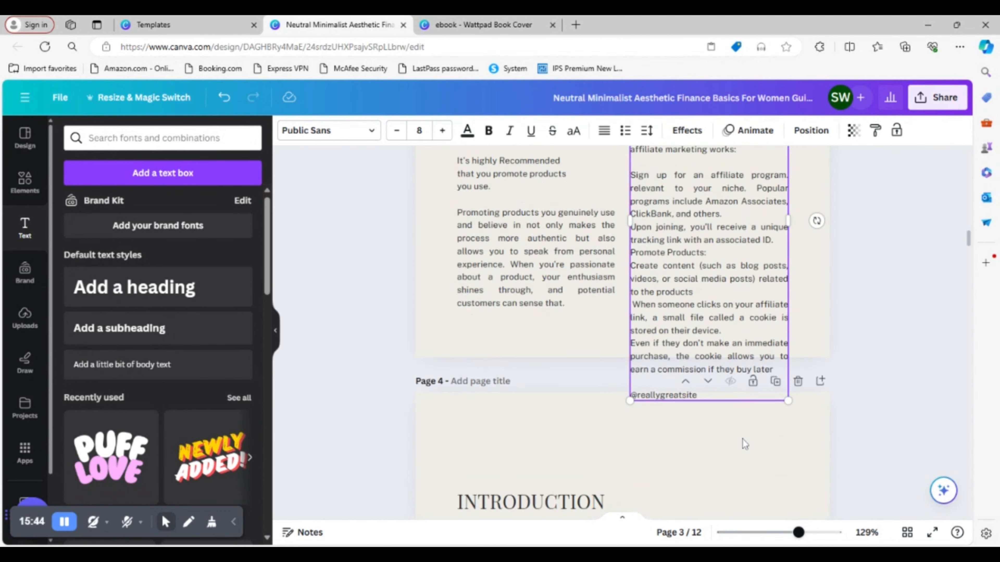
{"action": "left_click_drag", "start_coordinate": [697, 356], "coordinate": [630, 357]}
{"action": "key", "text": "BackSpace"}
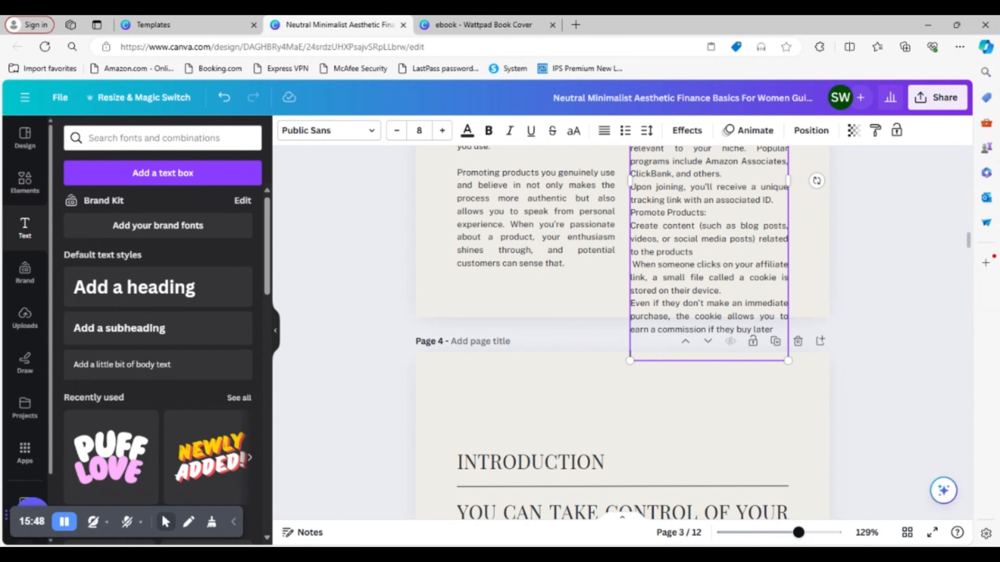
- Scale down the second-column text on page 3 proportionally so the whole block fits inside the page
{"action": "left_click_drag", "start_coordinate": [785, 363], "coordinate": [763, 303]}
{"action": "left_click", "coordinate": [887, 314]}
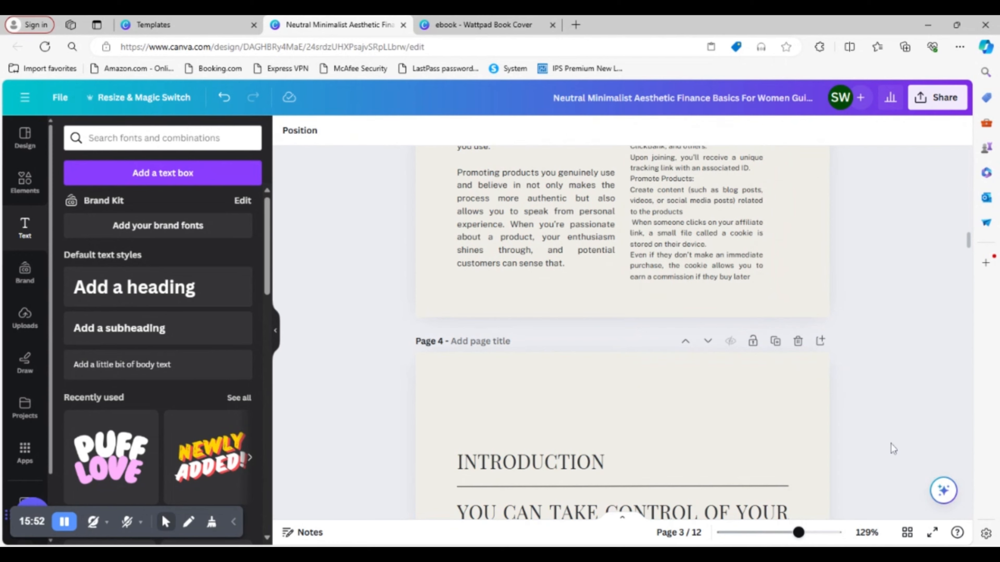
{"action": "scroll", "coordinate": [893, 449], "scroll_direction": "up", "scroll_amount": 7}
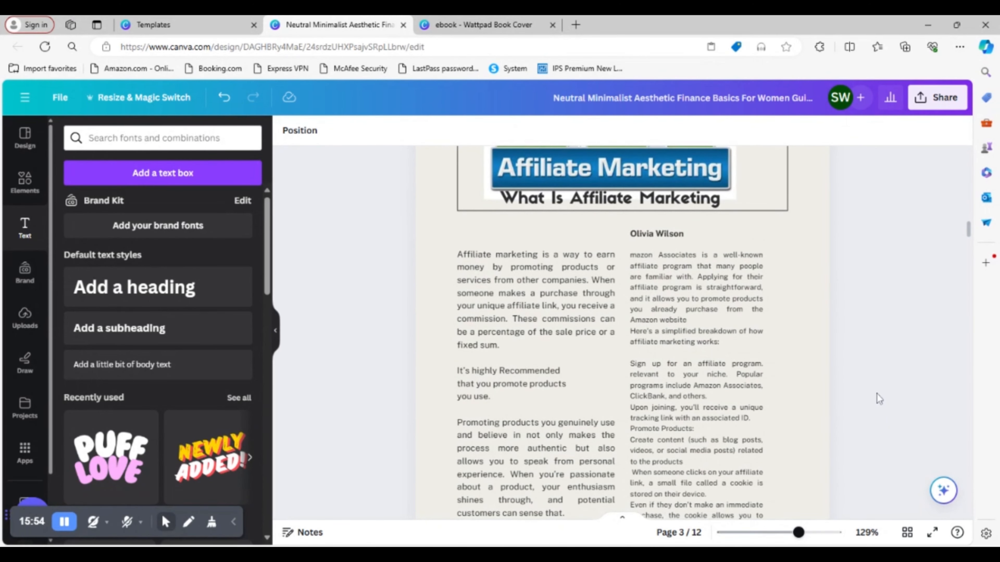
{"action": "scroll", "coordinate": [911, 378], "scroll_direction": "down", "scroll_amount": 2}
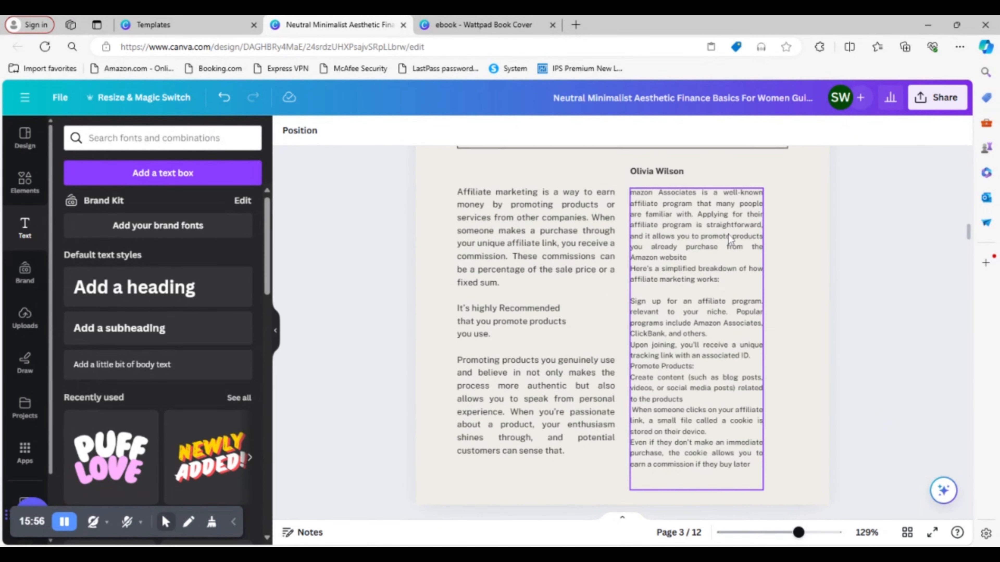
- Delete the second author's name heading above the second-column text on page 3
{"action": "scroll", "coordinate": [725, 240], "scroll_direction": "up", "scroll_amount": 2}
{"action": "left_click", "coordinate": [680, 235]}
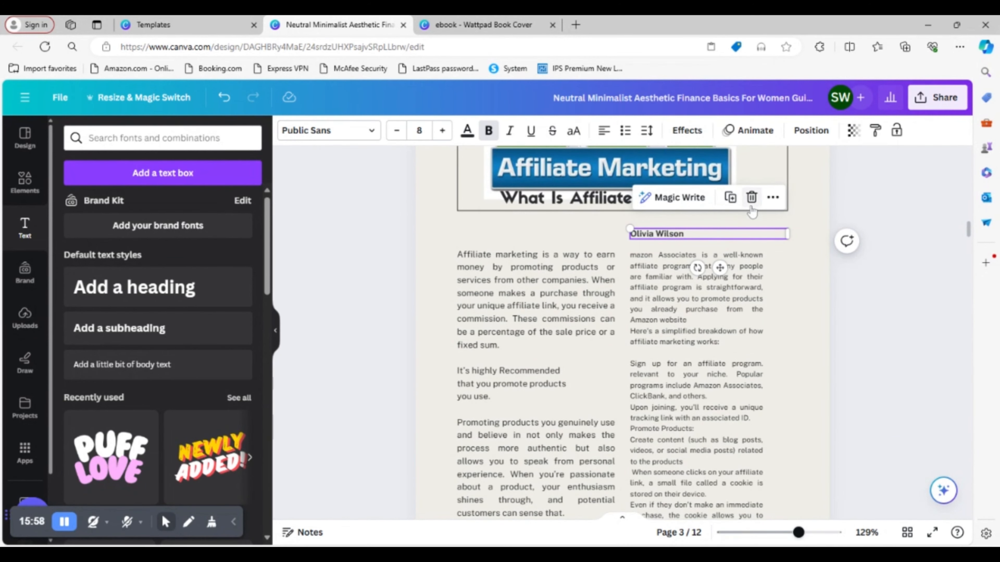
{"action": "left_click", "coordinate": [751, 197]}
{"action": "scroll", "coordinate": [920, 362], "scroll_direction": "down", "scroll_amount": 8}
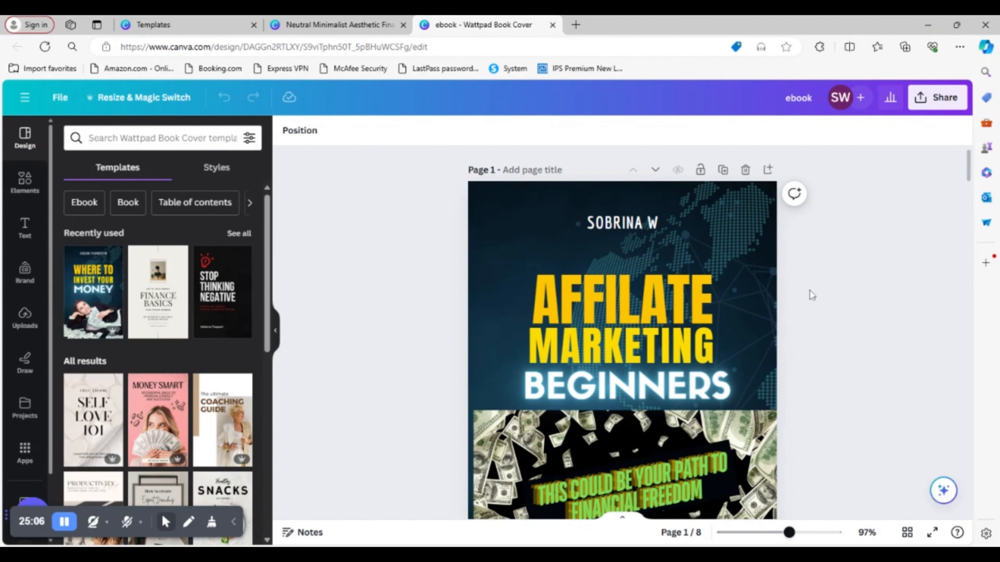
- Examine the 8-page affiliate marketing ebook design from its cover through the chapters to the Recommended Resources page
{"action": "scroll", "coordinate": [898, 366], "scroll_direction": "down", "scroll_amount": 5}
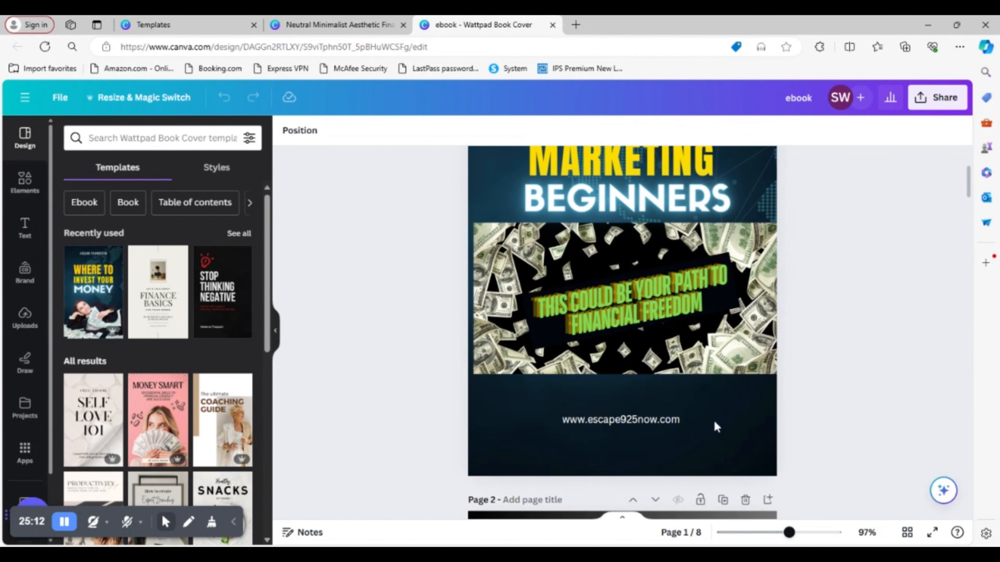
{"action": "scroll", "coordinate": [833, 406], "scroll_direction": "down", "scroll_amount": 10}
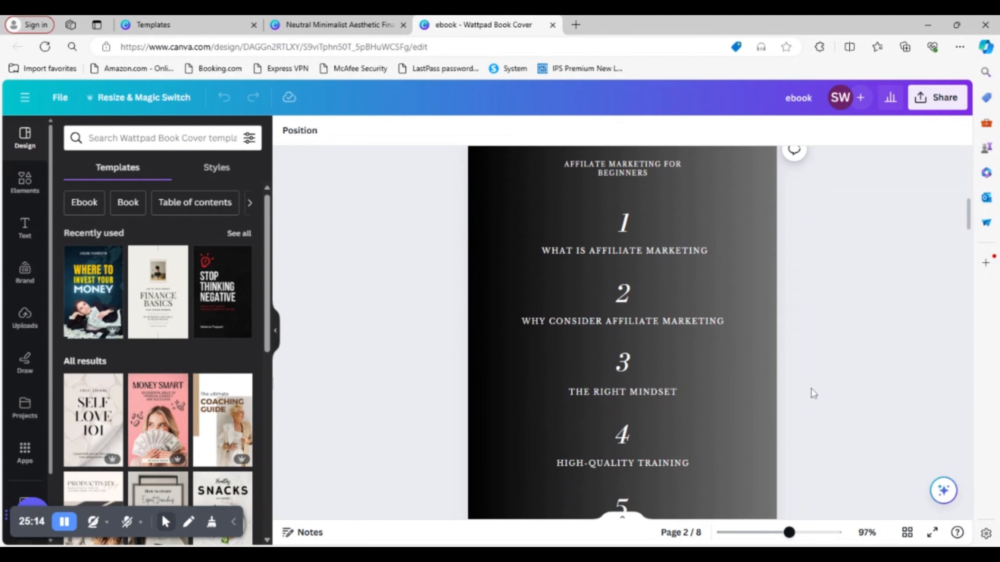
{"action": "scroll", "coordinate": [741, 400], "scroll_direction": "down", "scroll_amount": 7}
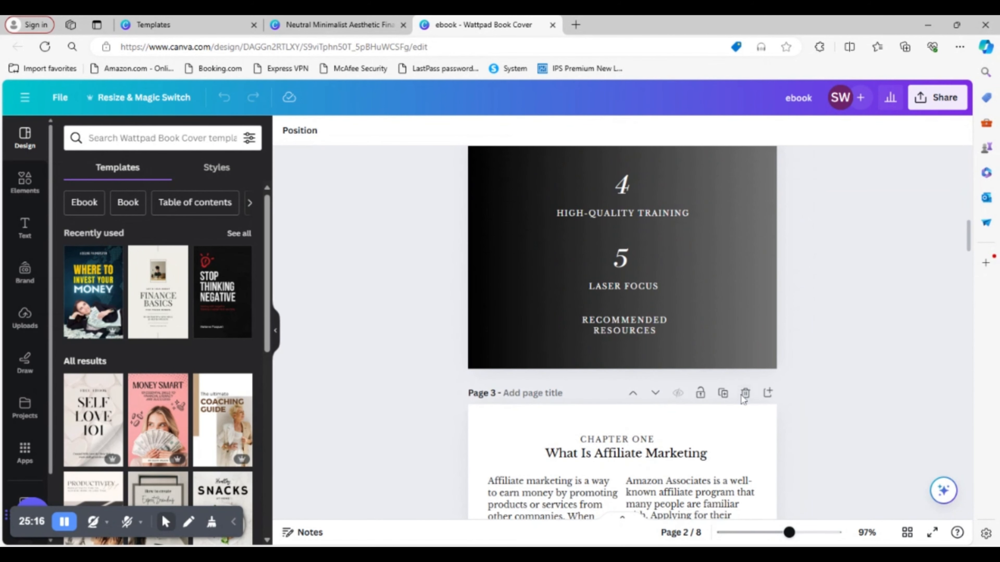
{"action": "scroll", "coordinate": [742, 394], "scroll_direction": "down", "scroll_amount": 5}
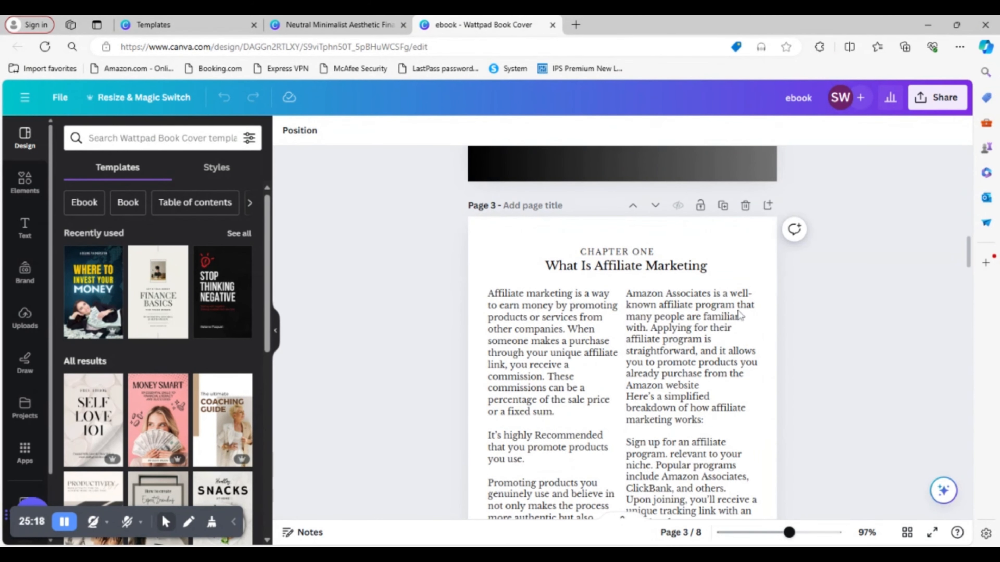
{"action": "scroll", "coordinate": [890, 396], "scroll_direction": "down", "scroll_amount": 11}
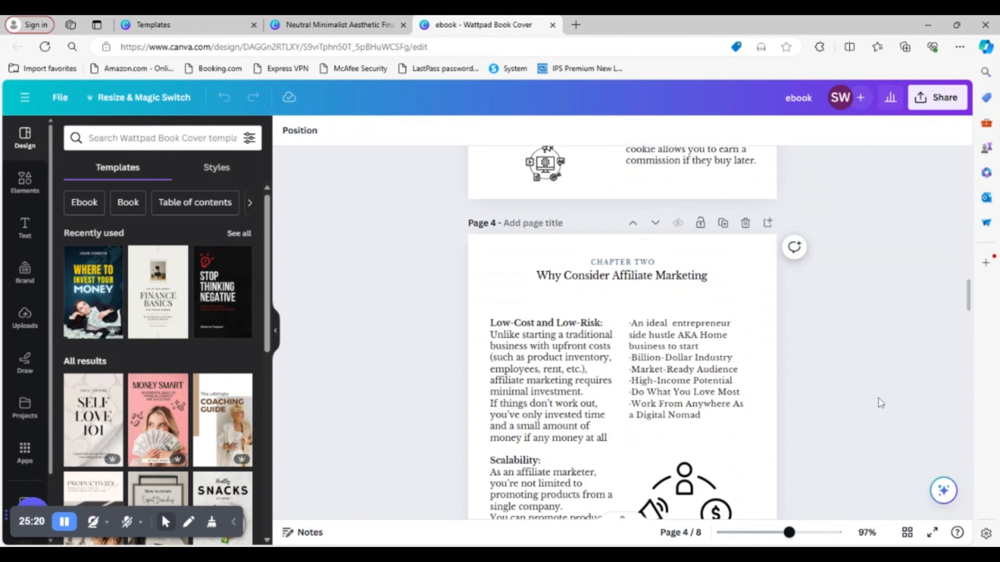
{"action": "scroll", "coordinate": [864, 386], "scroll_direction": "down", "scroll_amount": 11}
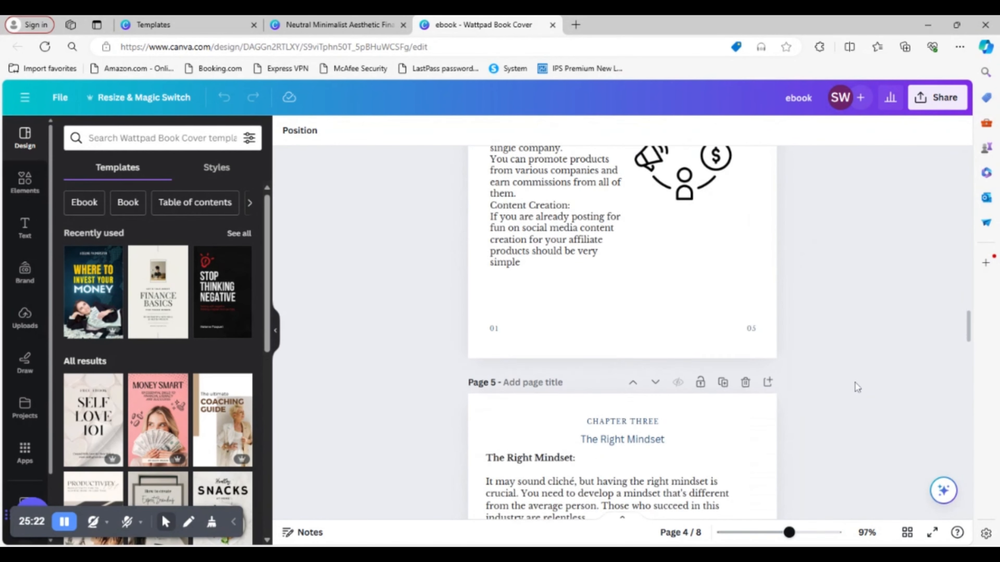
{"action": "scroll", "coordinate": [854, 385], "scroll_direction": "down", "scroll_amount": 11}
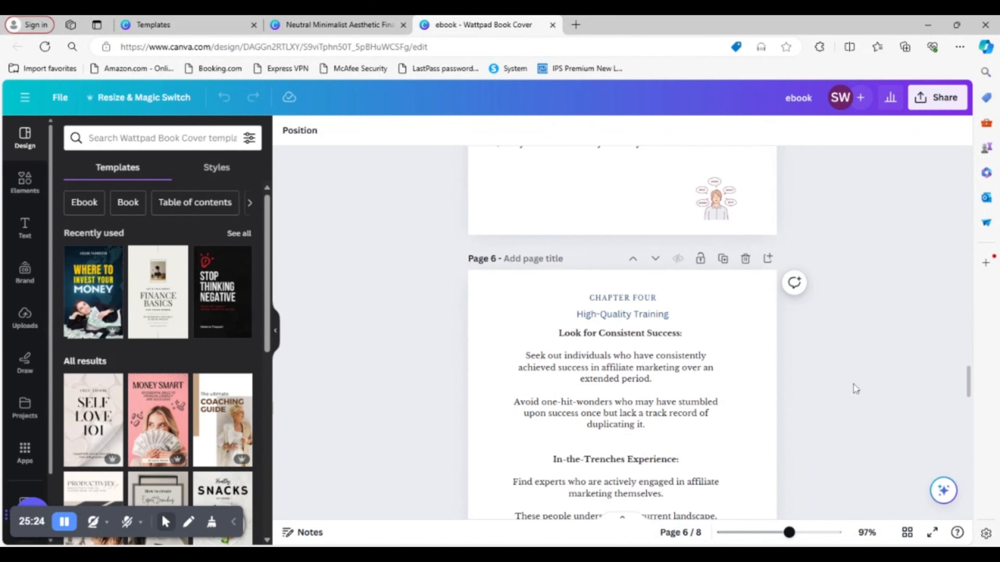
{"action": "scroll", "coordinate": [853, 384], "scroll_direction": "up", "scroll_amount": 3}
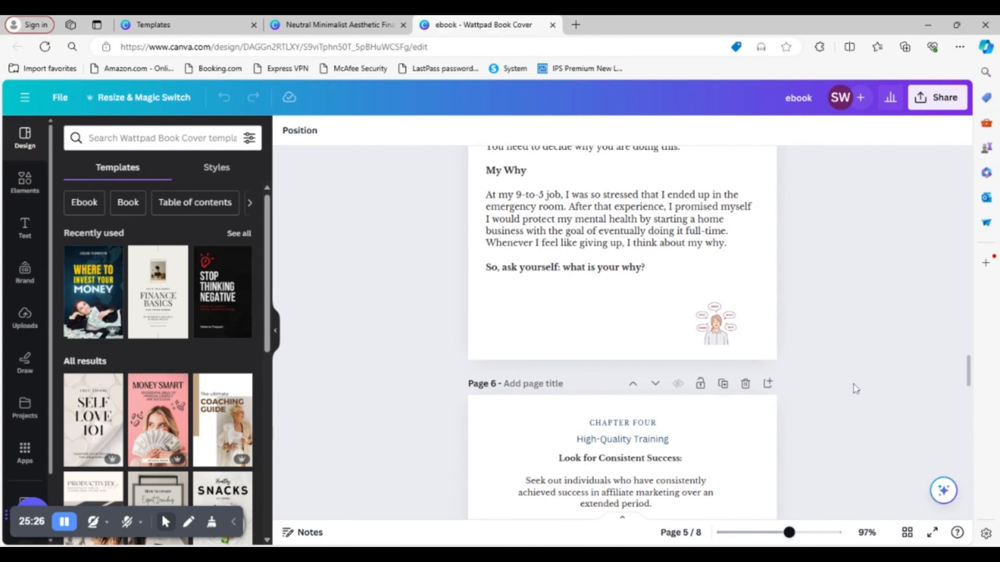
{"action": "scroll", "coordinate": [854, 385], "scroll_direction": "down", "scroll_amount": 5}
{"action": "scroll", "coordinate": [853, 384], "scroll_direction": "down", "scroll_amount": 15}
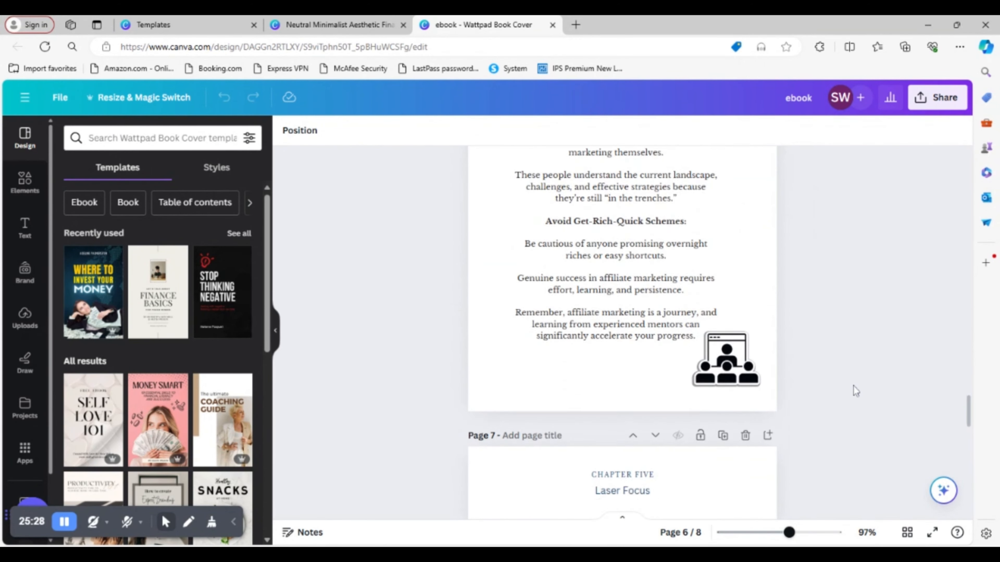
{"action": "scroll", "coordinate": [854, 387], "scroll_direction": "down", "scroll_amount": 10}
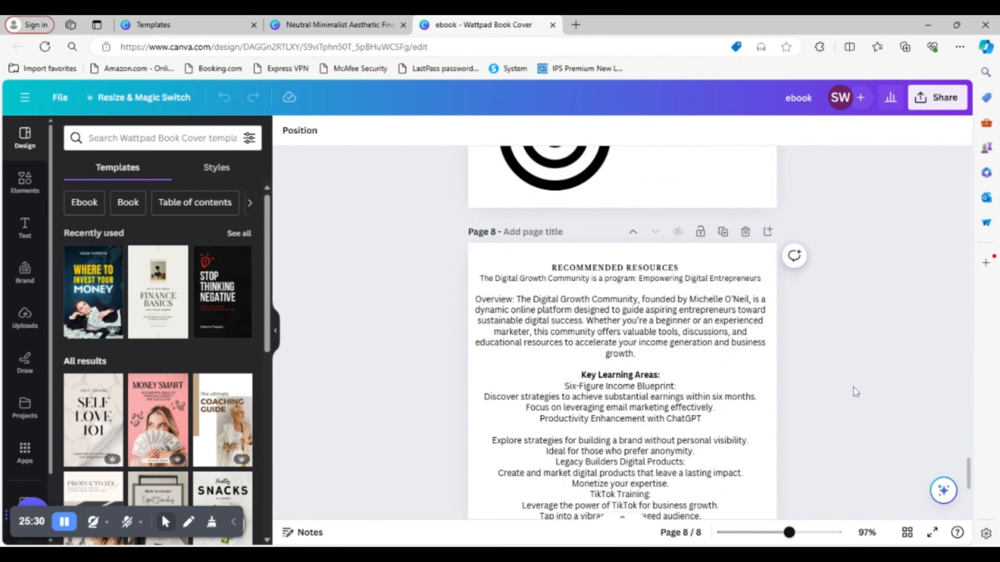
{"action": "scroll", "coordinate": [854, 387], "scroll_direction": "down", "scroll_amount": 4}
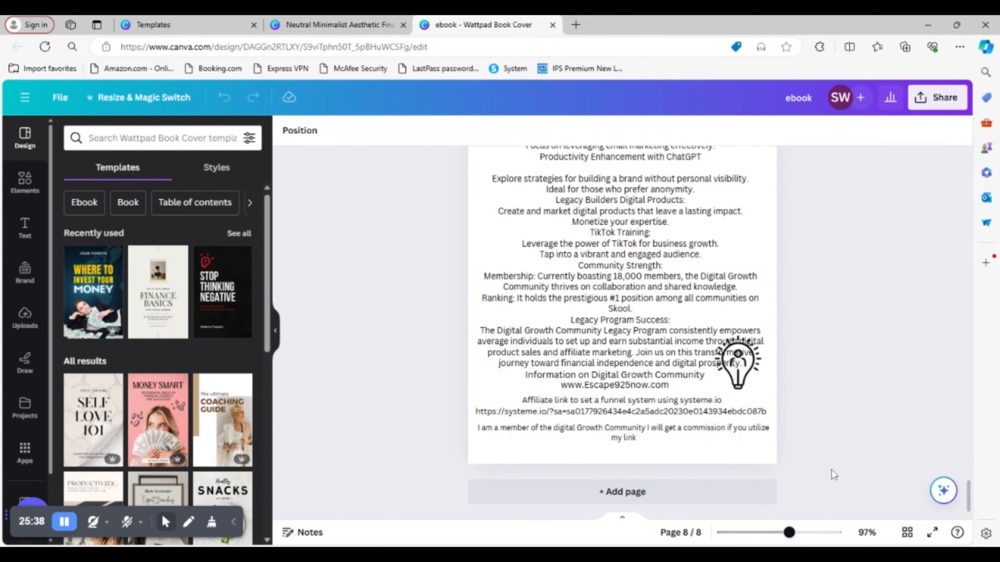
{"action": "scroll", "coordinate": [834, 474], "scroll_direction": "up", "scroll_amount": 20}
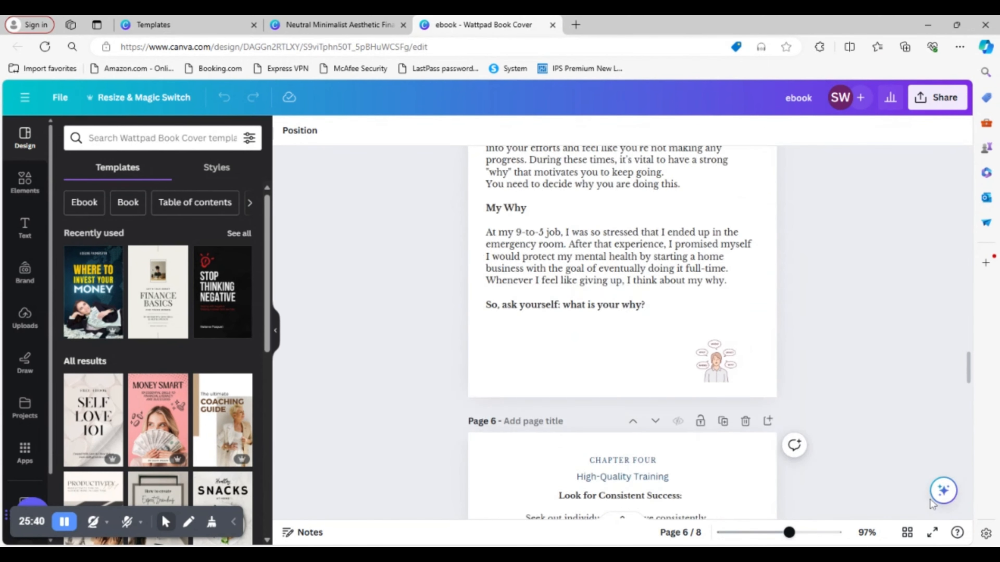
{"action": "scroll", "coordinate": [931, 504], "scroll_direction": "up", "scroll_amount": 15}
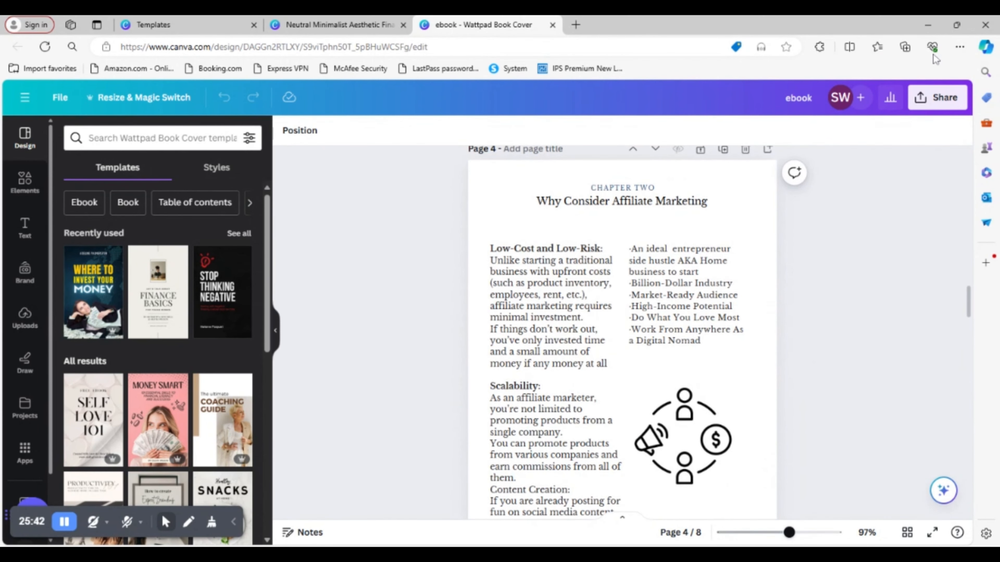
- Download all 8 pages of the ebook design as a PDF Standard file
{"action": "left_click", "coordinate": [939, 98]}
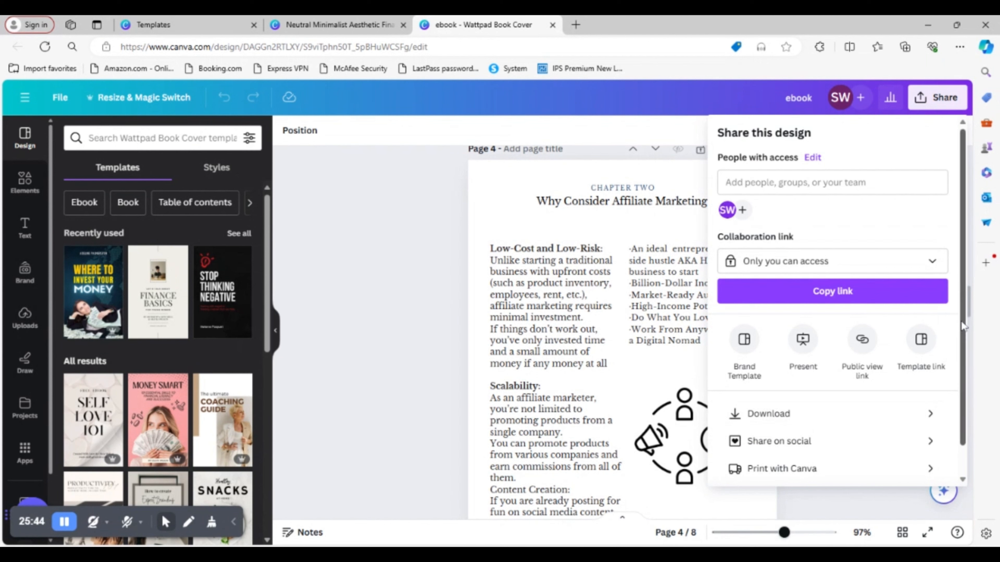
{"action": "scroll", "coordinate": [961, 325], "scroll_direction": "down", "scroll_amount": 1}
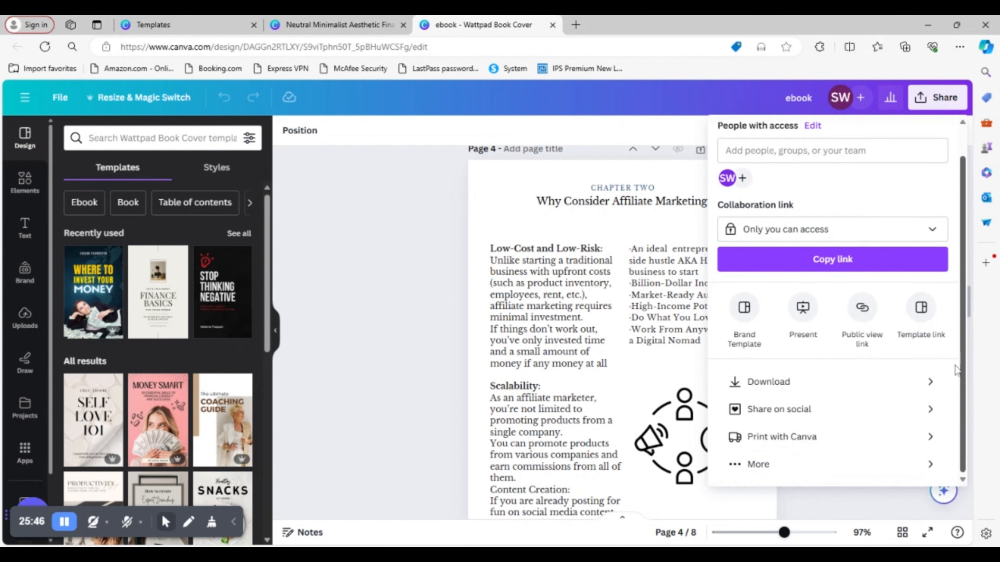
{"action": "scroll", "coordinate": [960, 276], "scroll_direction": "up", "scroll_amount": 1}
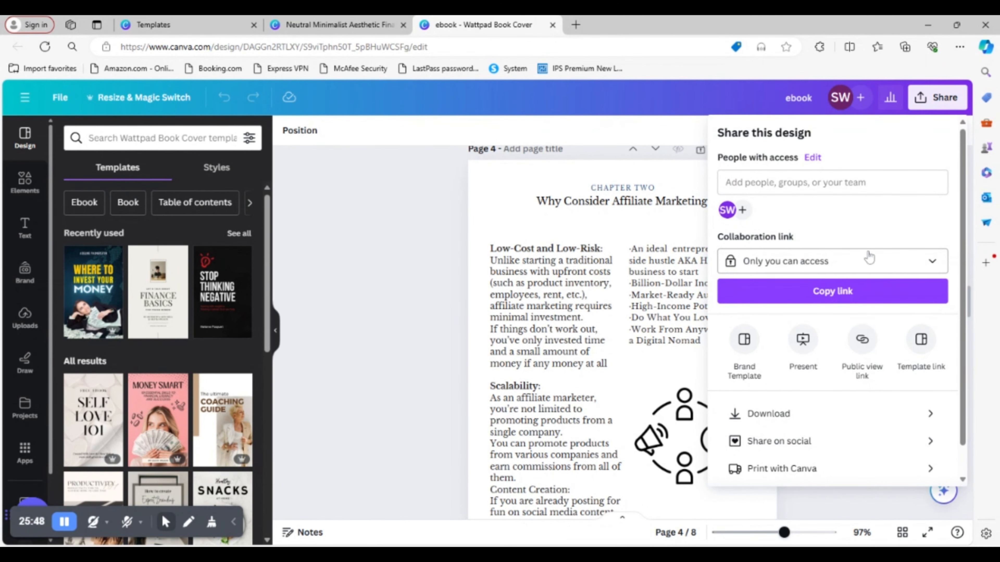
{"action": "left_click", "coordinate": [793, 413]}
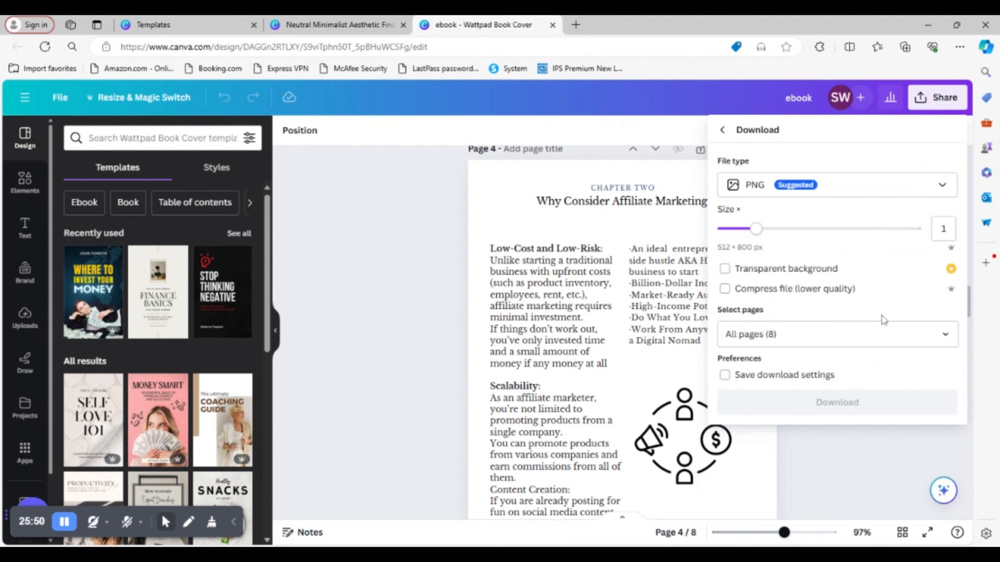
{"action": "left_click", "coordinate": [916, 189]}
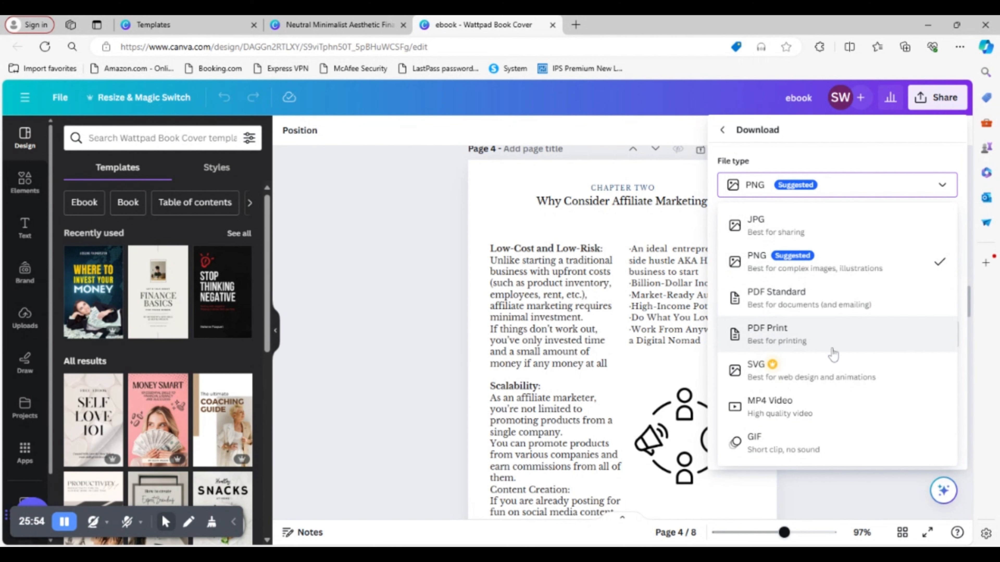
{"action": "left_click", "coordinate": [801, 301]}
{"action": "left_click", "coordinate": [898, 346]}
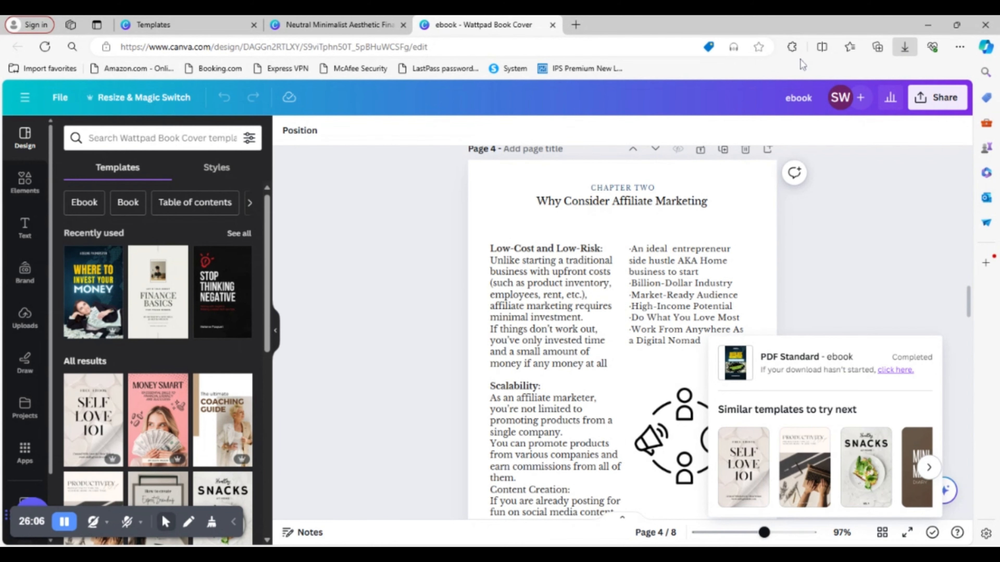
- Open the downloaded ebook.pdf and check its pages from the cover through to page 8
{"action": "left_click", "coordinate": [719, 111]}
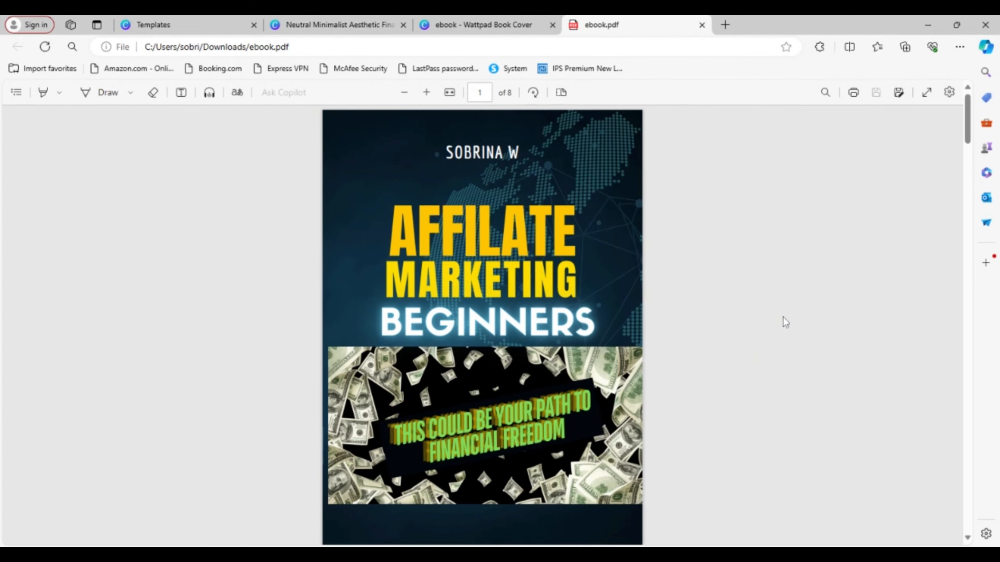
{"action": "scroll", "coordinate": [784, 288], "scroll_direction": "down", "scroll_amount": 10}
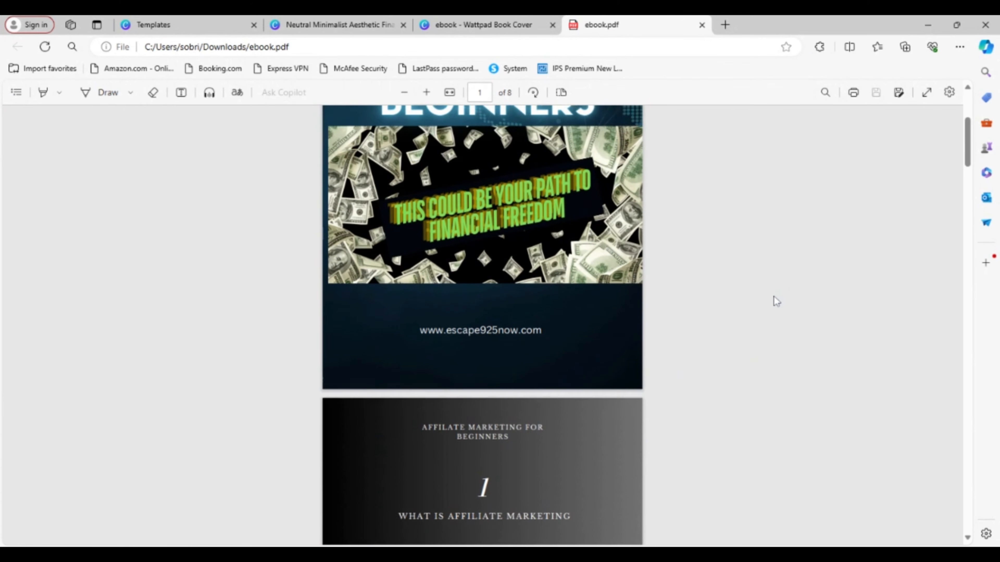
{"action": "scroll", "coordinate": [773, 298], "scroll_direction": "down", "scroll_amount": 15}
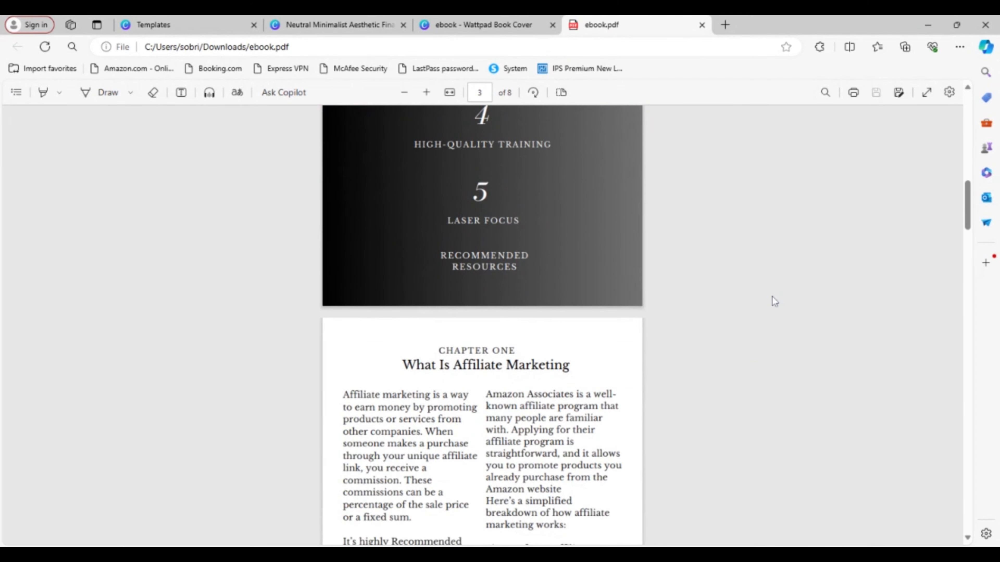
{"action": "scroll", "coordinate": [774, 296], "scroll_direction": "down", "scroll_amount": 12}
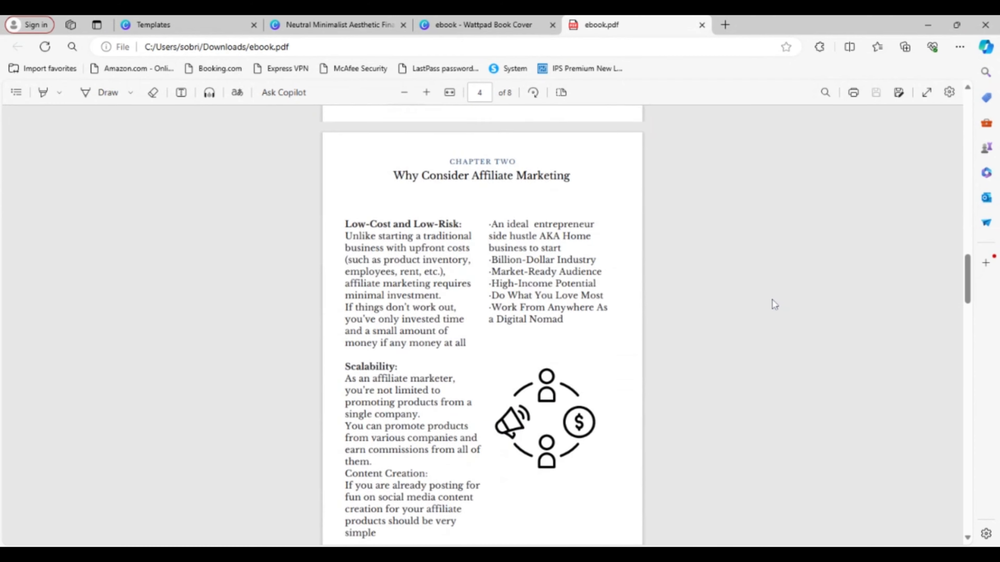
{"action": "scroll", "coordinate": [772, 307], "scroll_direction": "down", "scroll_amount": 12}
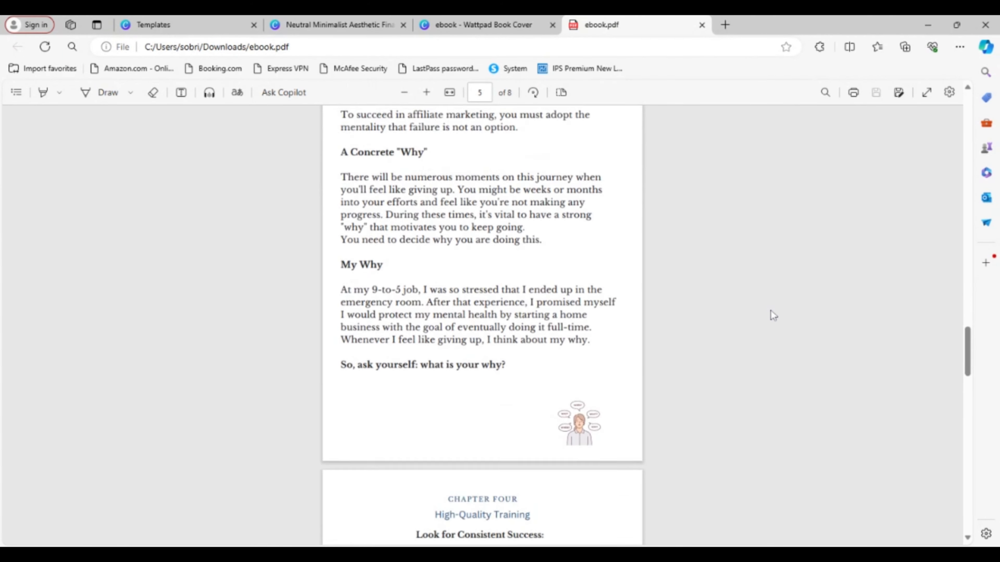
{"action": "scroll", "coordinate": [772, 315], "scroll_direction": "down", "scroll_amount": 12}
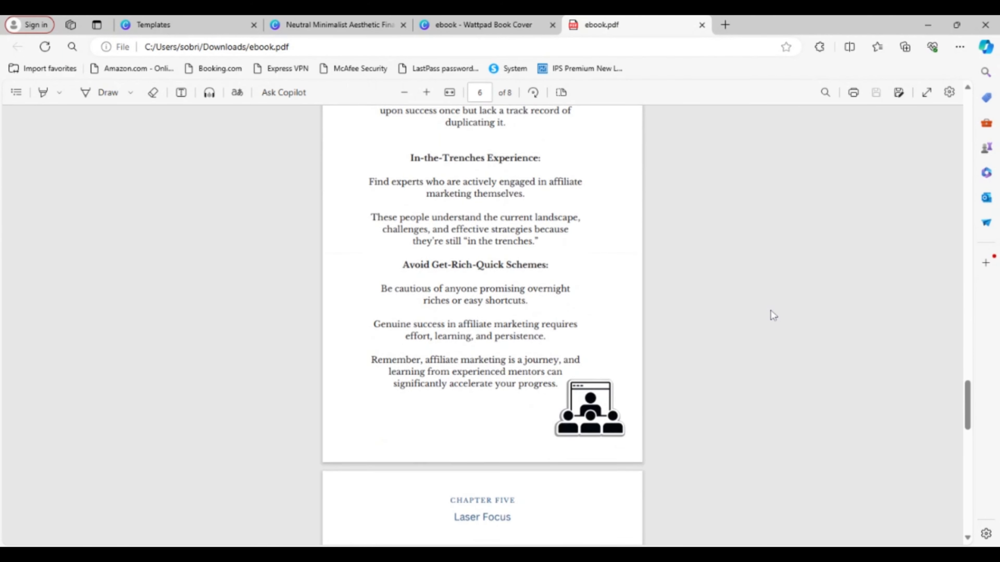
{"action": "scroll", "coordinate": [774, 317], "scroll_direction": "down", "scroll_amount": 12}
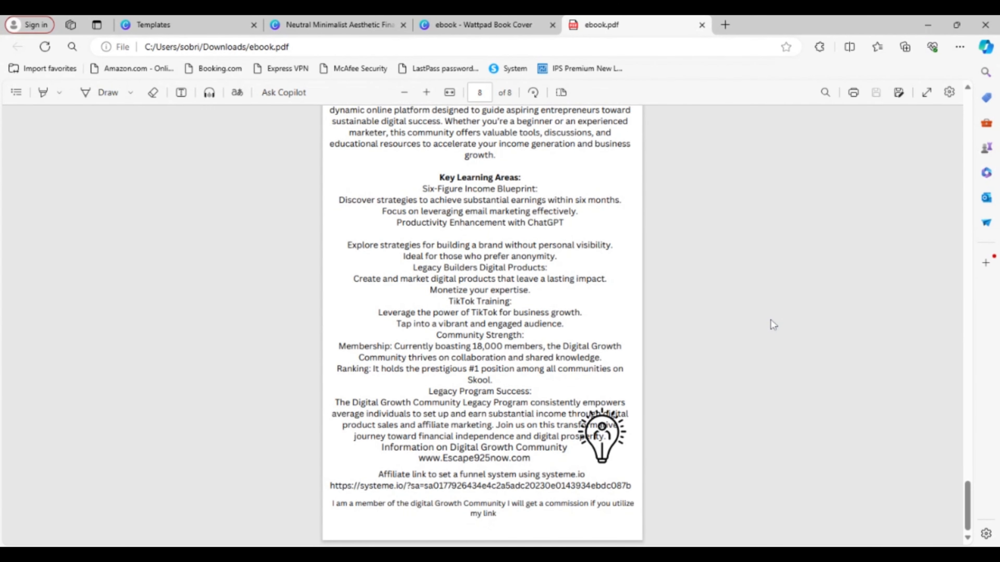
- Review the exported ebook.pdf backwards from the Recommended Resources page on page 8 to the table of contents on page 2
{"action": "scroll", "coordinate": [773, 328], "scroll_direction": "up", "scroll_amount": 12}
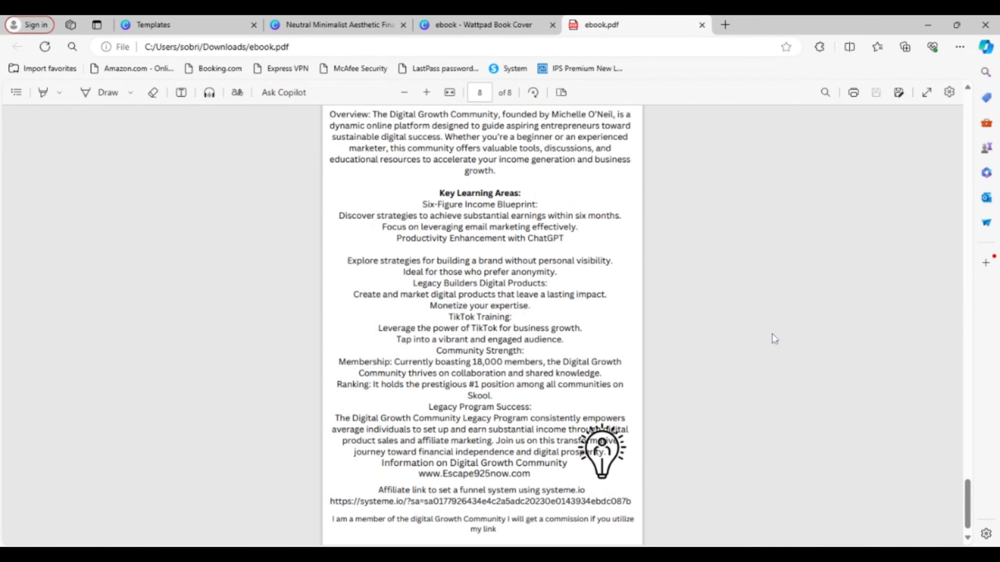
{"action": "scroll", "coordinate": [774, 334], "scroll_direction": "up", "scroll_amount": 15}
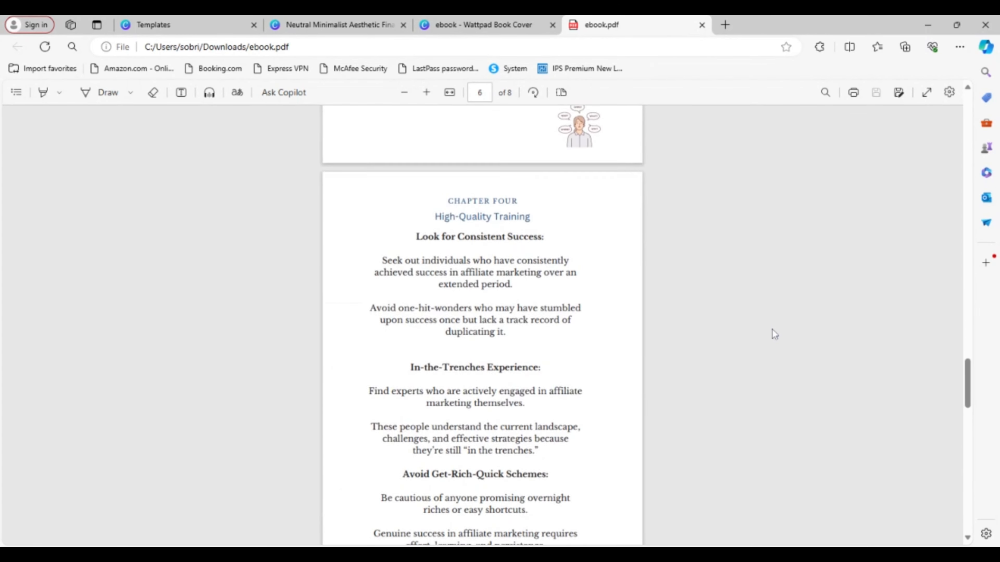
{"action": "scroll", "coordinate": [773, 331], "scroll_direction": "up", "scroll_amount": 15}
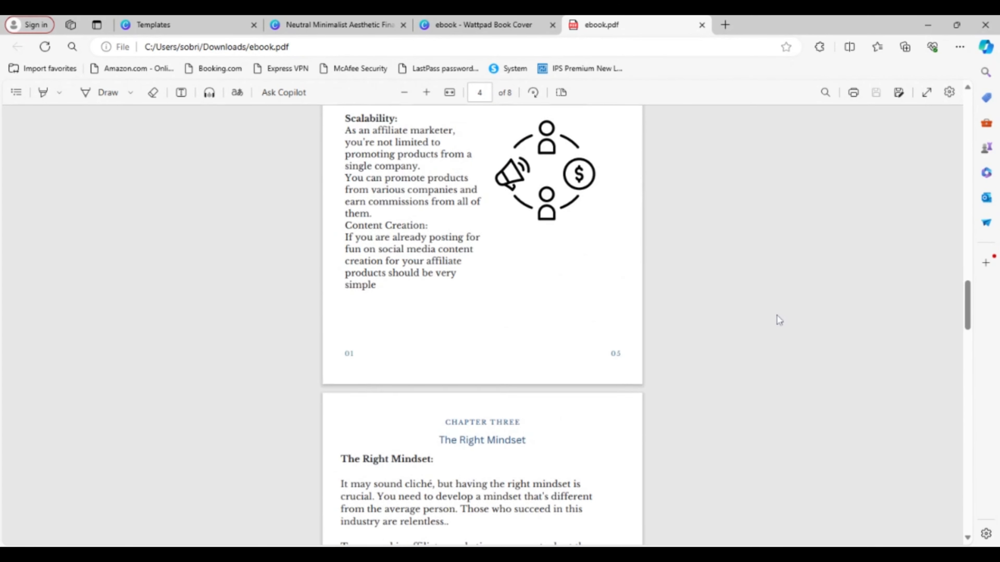
{"action": "scroll", "coordinate": [773, 315], "scroll_direction": "up", "scroll_amount": 10}
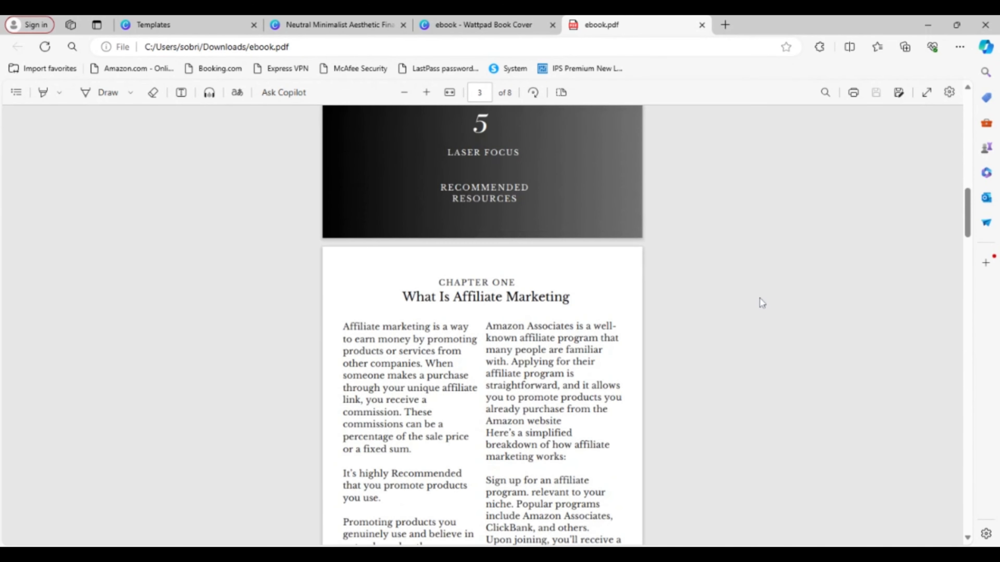
{"action": "scroll", "coordinate": [591, 321], "scroll_direction": "down", "scroll_amount": 5}
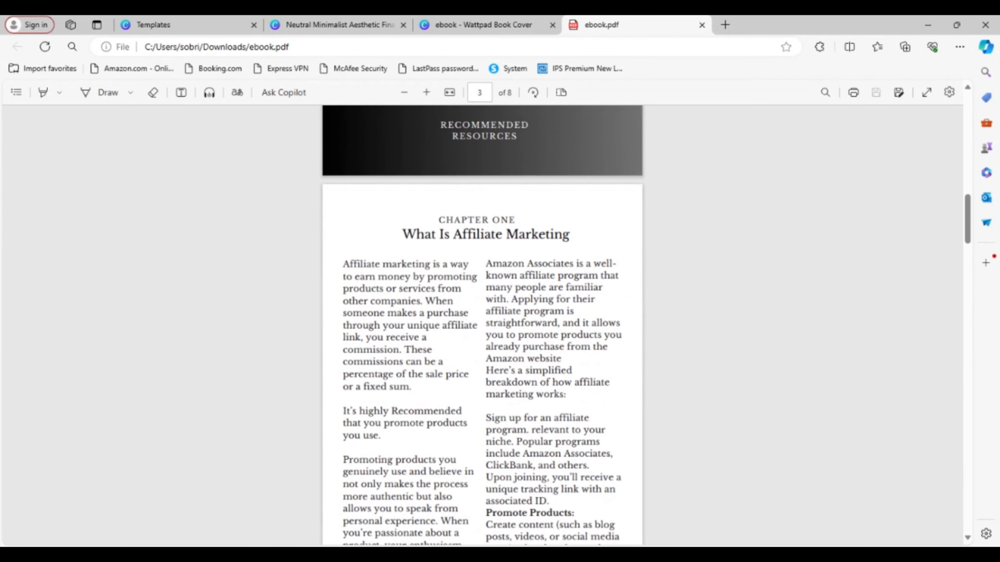
{"action": "scroll", "coordinate": [650, 338], "scroll_direction": "up", "scroll_amount": 6}
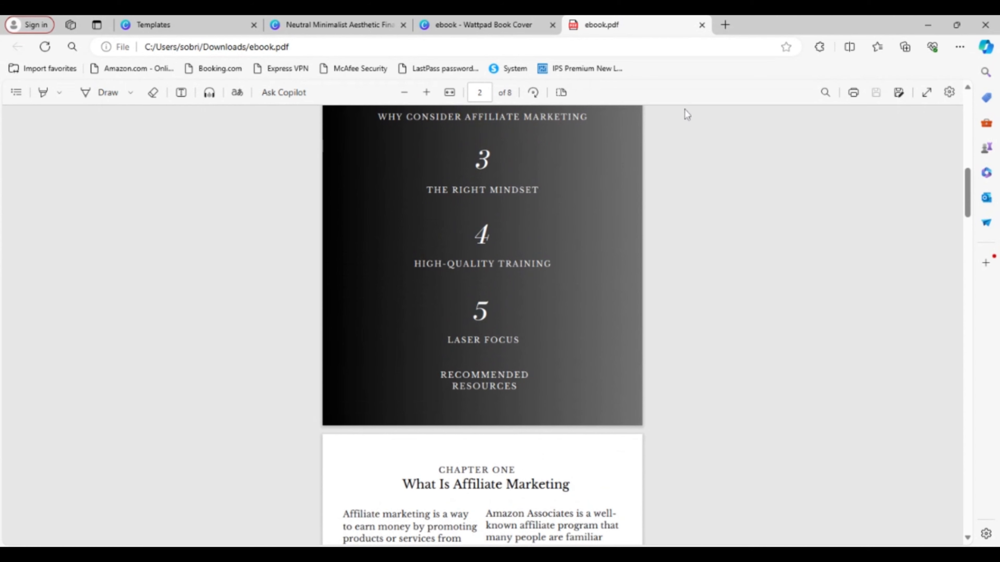
- Close ebook.pdf to return to the Canva ebook design and dismiss the completed PDF Standard download notice
{"action": "left_click", "coordinate": [701, 25]}
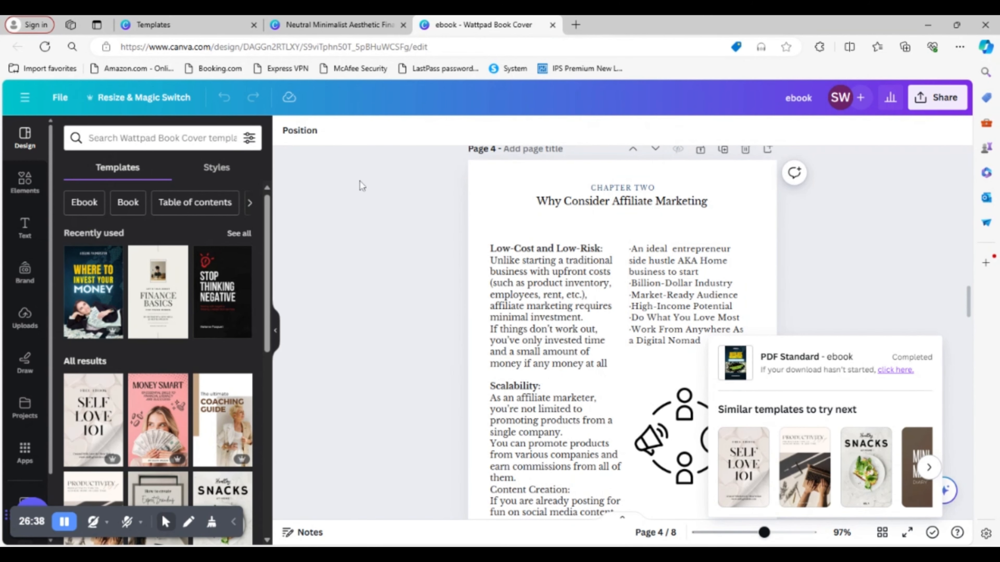
{"action": "left_click", "coordinate": [918, 300]}
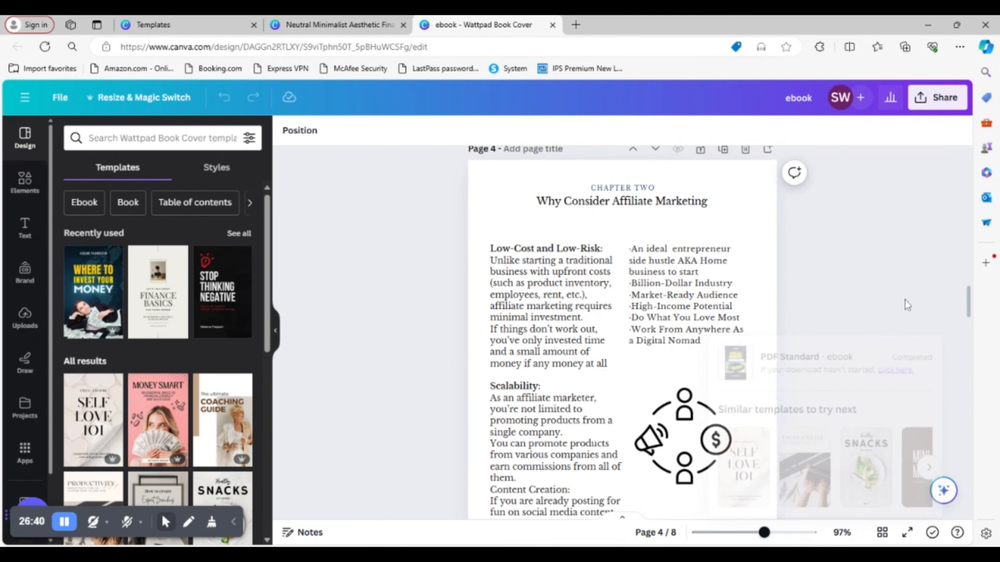
{"action": "left_click", "coordinate": [64, 523]}
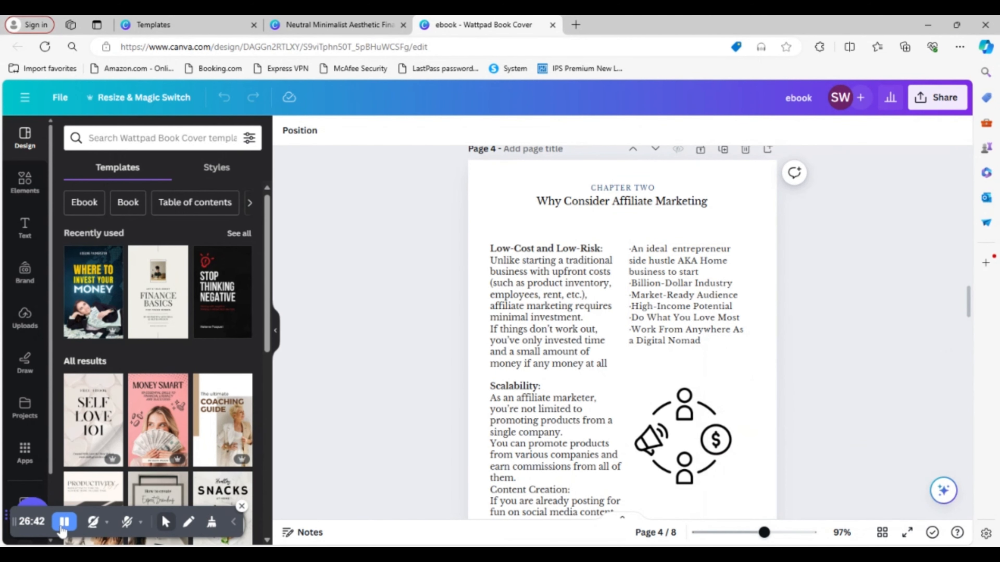